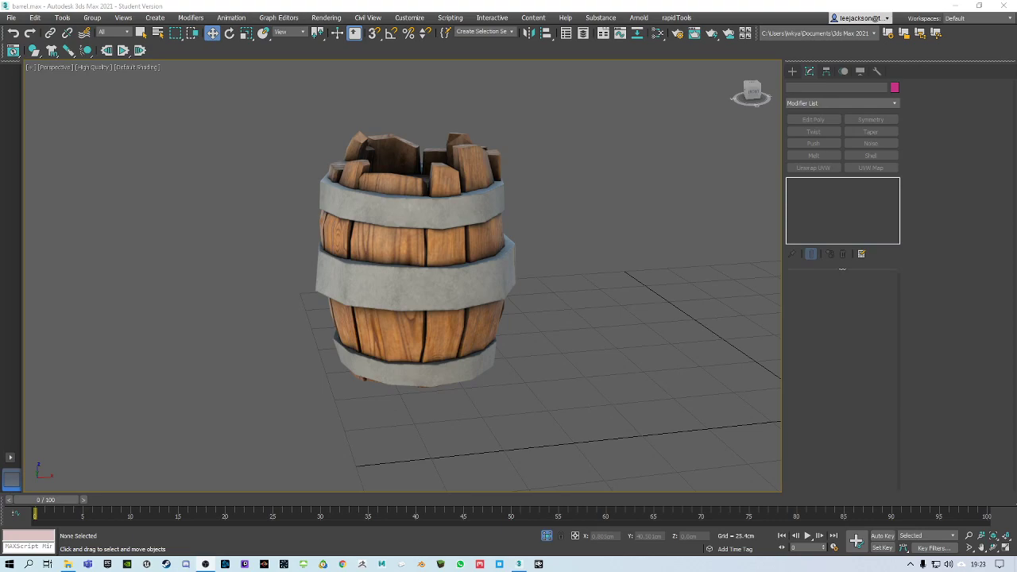
Step: Select the barrel, display its edges over the shaded surface and frame it in the perspective view
middle_click_drag(547, 310, 413, 282, "alt")
left_click(498, 295)
scroll(465, 310, "down", 4)
right_click(464, 295)
key("F4")
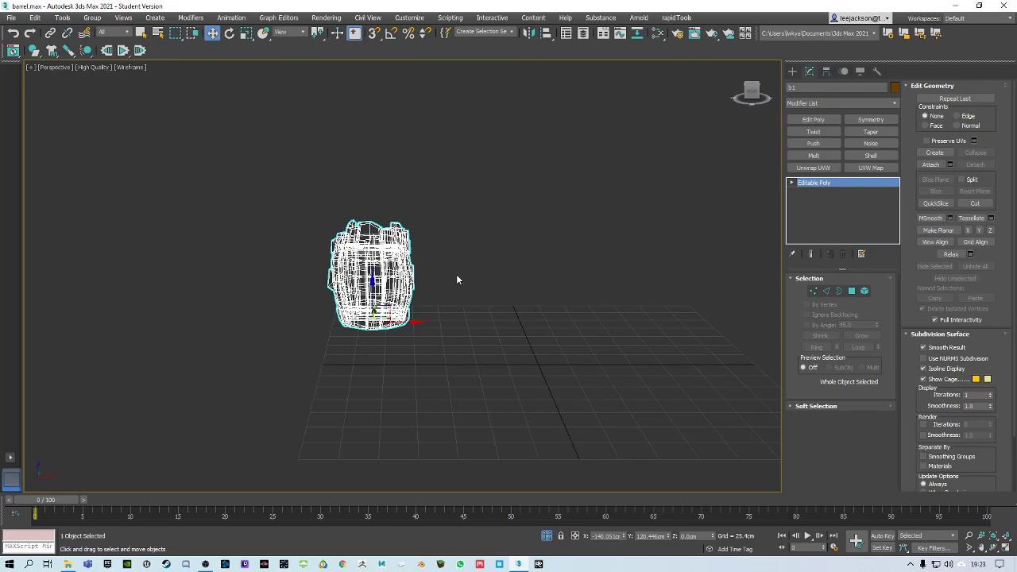
key("z")
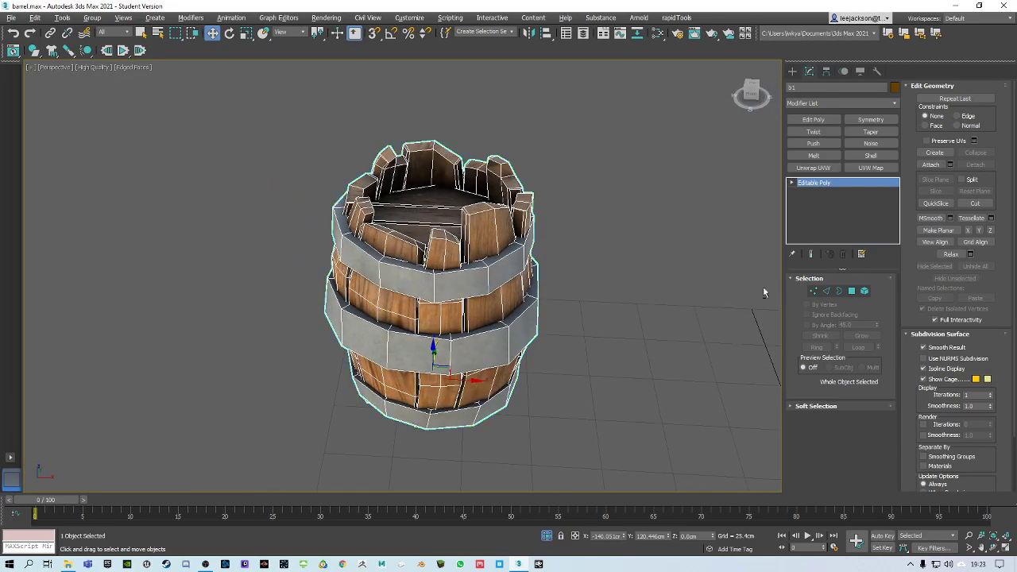
Step: Examine the barrel's planks, metal bands and lid at polygon and element level from several angles
key("4")
left_click(488, 240)
left_click(520, 213)
left_click(506, 178)
left_click(479, 176)
left_click(436, 162)
left_click(389, 165)
left_click(367, 191)
middle_click_drag(367, 208, 435, 176, "alt")
left_click(435, 325)
left_click(441, 283)
left_click(447, 240)
left_click(450, 211)
left_click(421, 366)
middle_click_drag(422, 366, 439, 301, "alt")
left_click(413, 276)
left_click(441, 297)
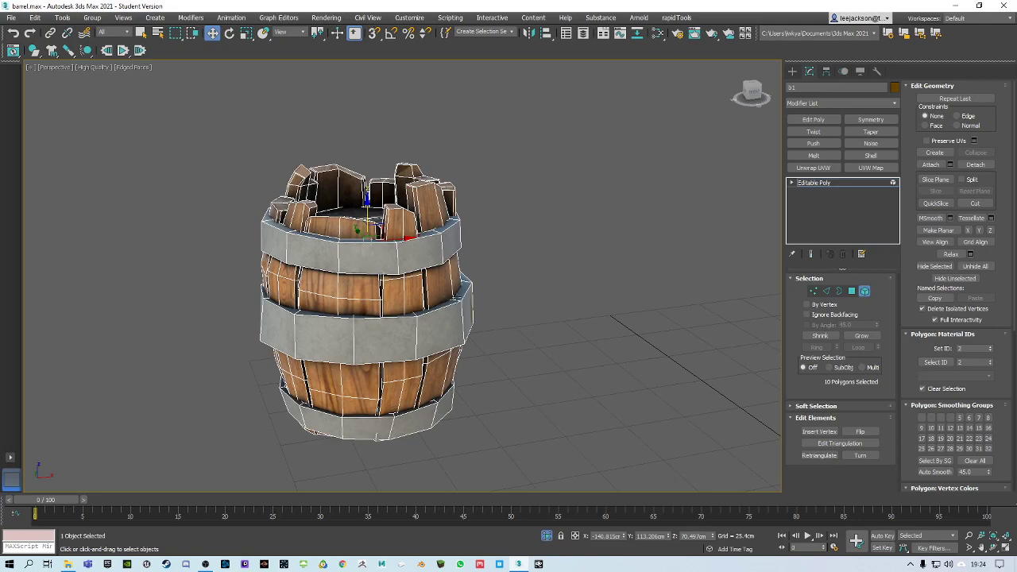
left_click(864, 292)
middle_click_drag(574, 300, 467, 288)
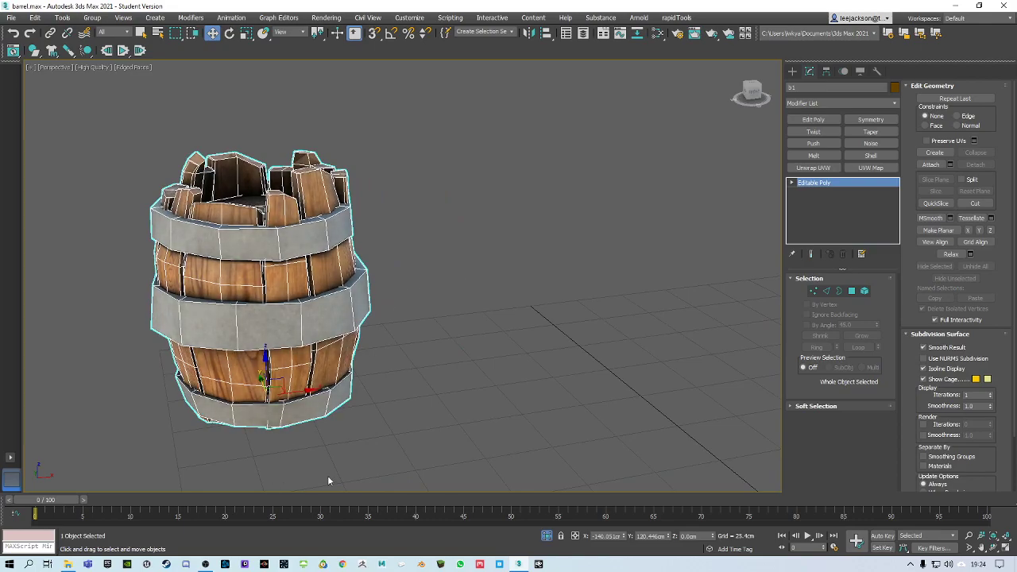
middle_click_drag(378, 281, 351, 306)
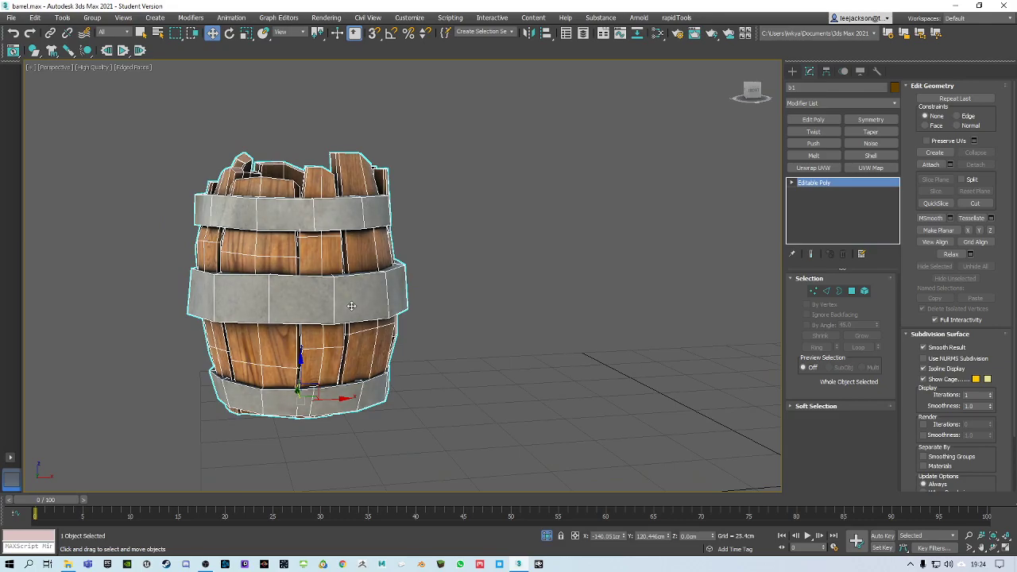
middle_click_drag(343, 207, 248, 214, "alt")
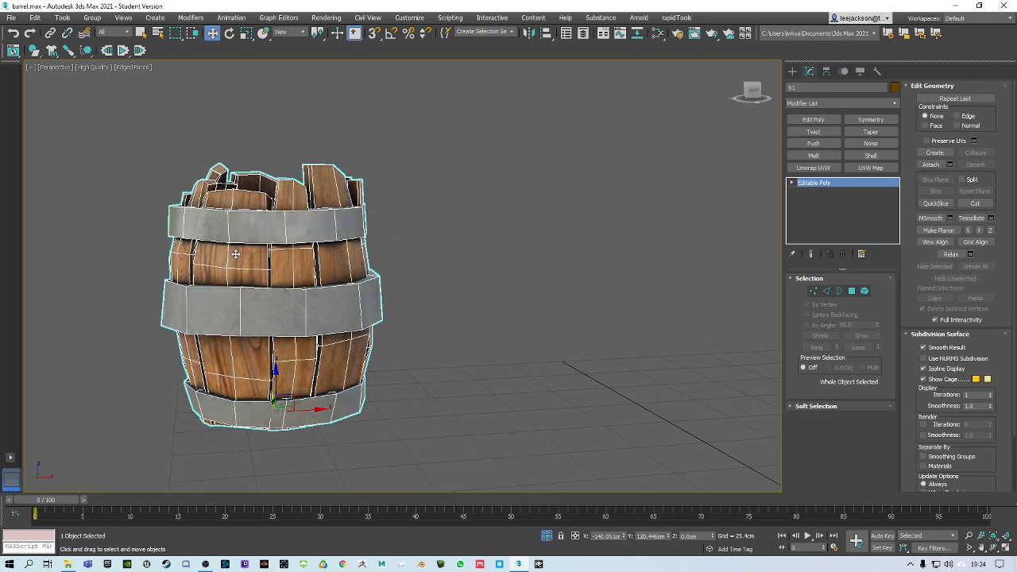
middle_click_drag(323, 300, 415, 293, "alt")
Step: Create a tall box about 26 cm wide and 79 cm high on the grid beside the barrel
left_click(543, 224)
left_click(792, 71)
left_click(818, 135)
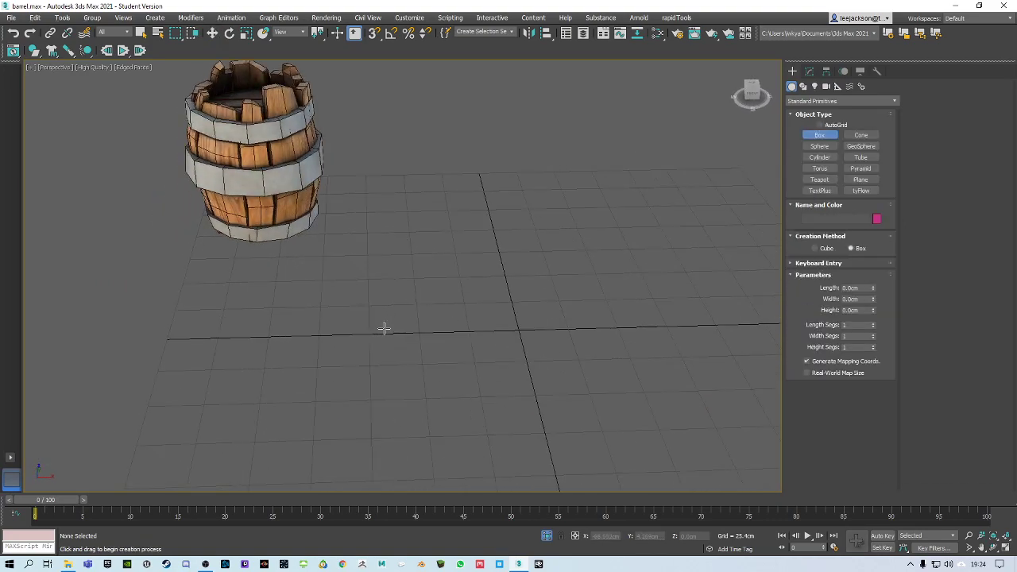
left_click_drag(384, 329, 440, 344)
left_click(411, 190)
key("w")
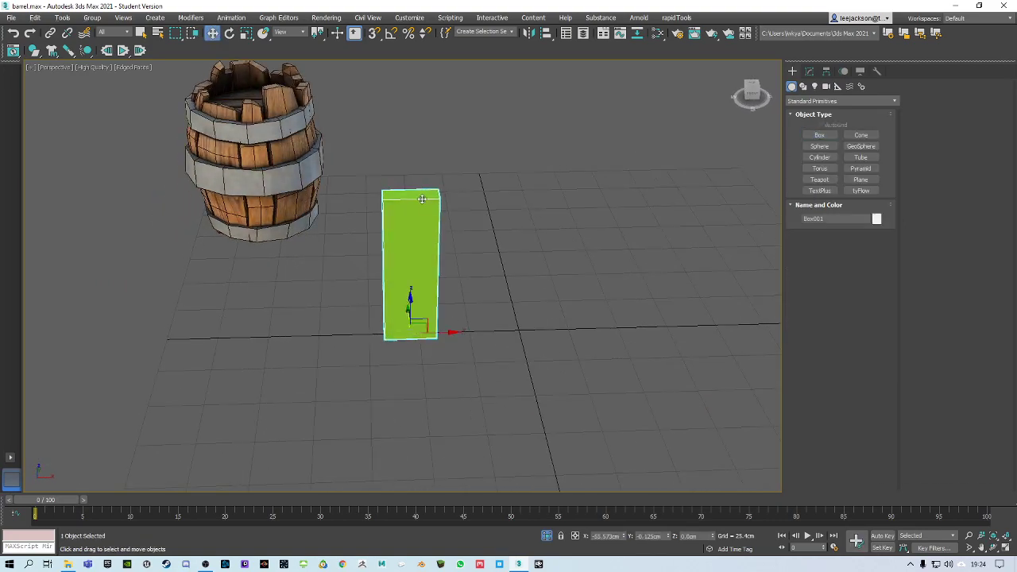
Step: Adjust the box's length parameter to give it a plank-like depth, comparing its proportions with the barrel in the front view
key("f")
scroll(395, 261, "up", 5)
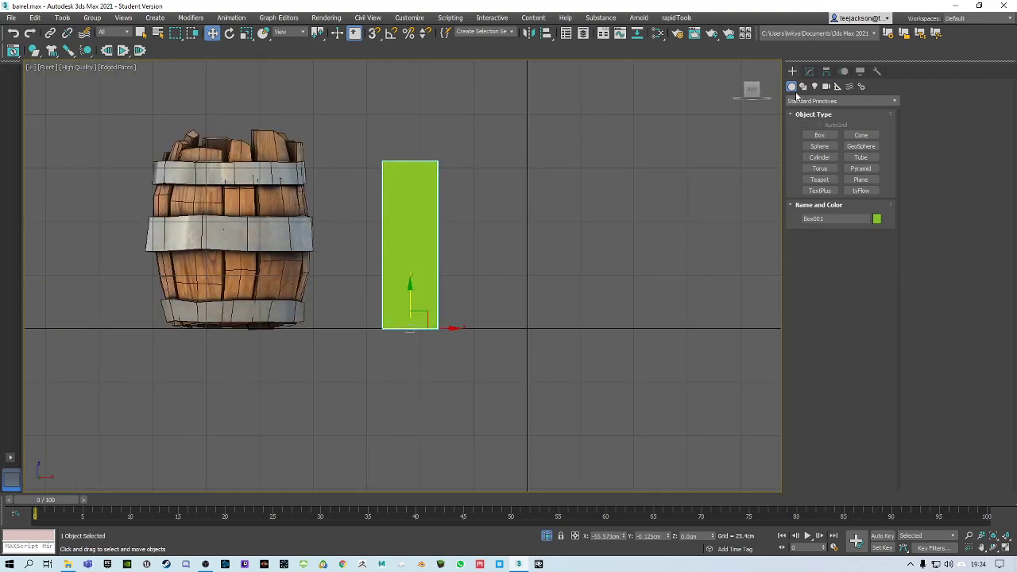
left_click(809, 71)
mouse_move(873, 291)
left_mouse_down()
mouse_move(872, 280)
mouse_move(872, 292)
left_mouse_up()
middle_click_drag(477, 231, 658, 289)
key("p")
left_click(874, 327)
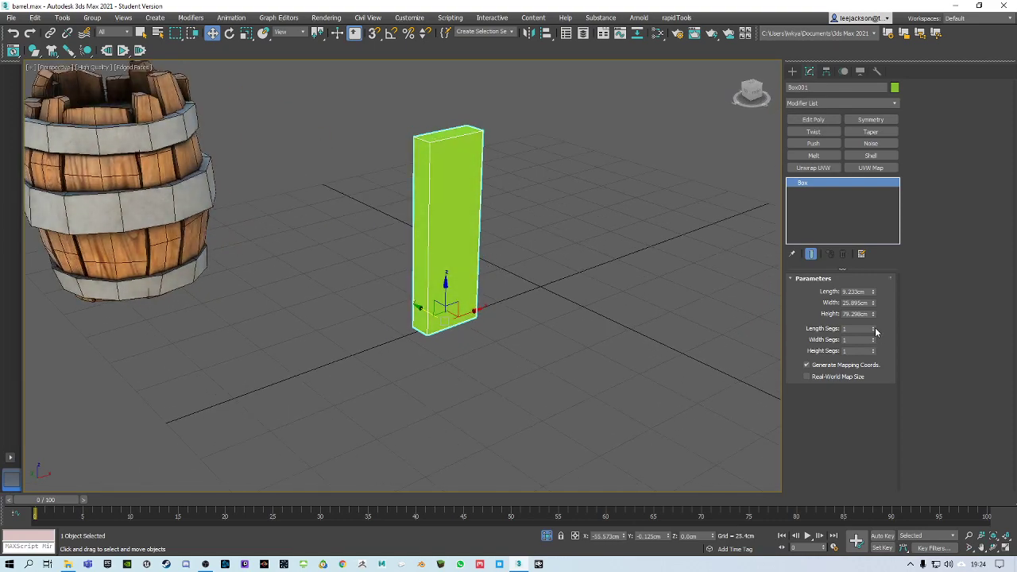
Step: Examine the thickness and edge shape of the barrel's plank tops and bands up close
middle_click_drag(268, 199, 493, 151, "alt")
scroll(427, 295, "up", 8)
scroll(413, 278, "down", 3)
middle_click_drag(370, 301, 450, 259)
scroll(449, 259, "up", 8)
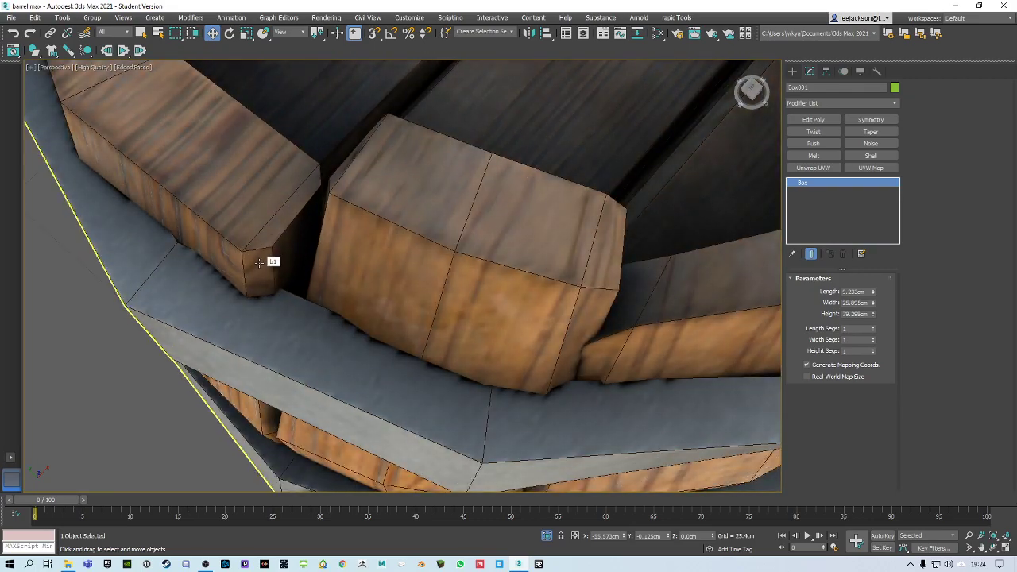
scroll(258, 262, "down", 10)
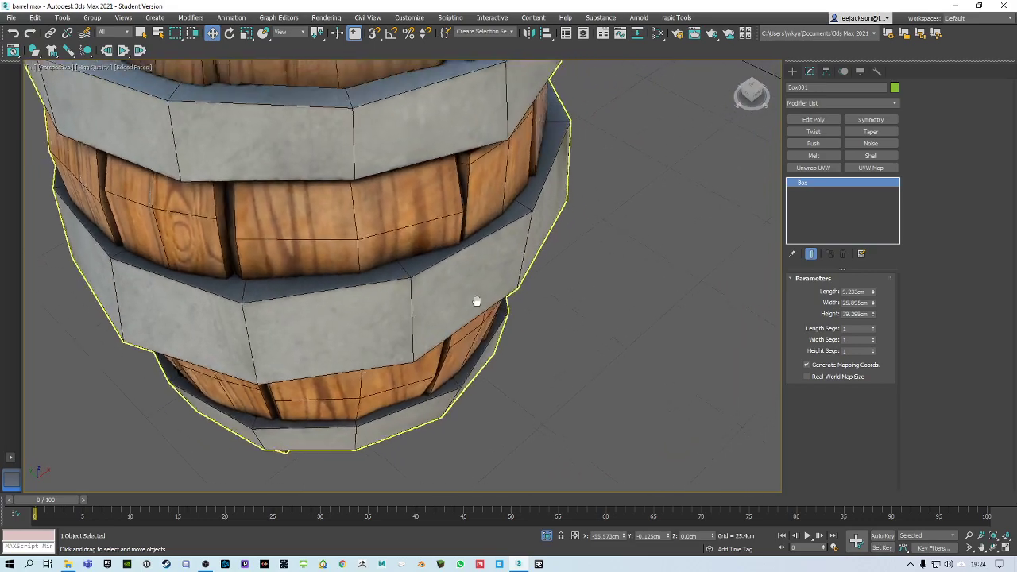
mouse_move(477, 302)
middle_mouse_down()
mouse_move(580, 296)
mouse_move(476, 303)
middle_mouse_up()
middle_click_drag(477, 303, 430, 297, "alt")
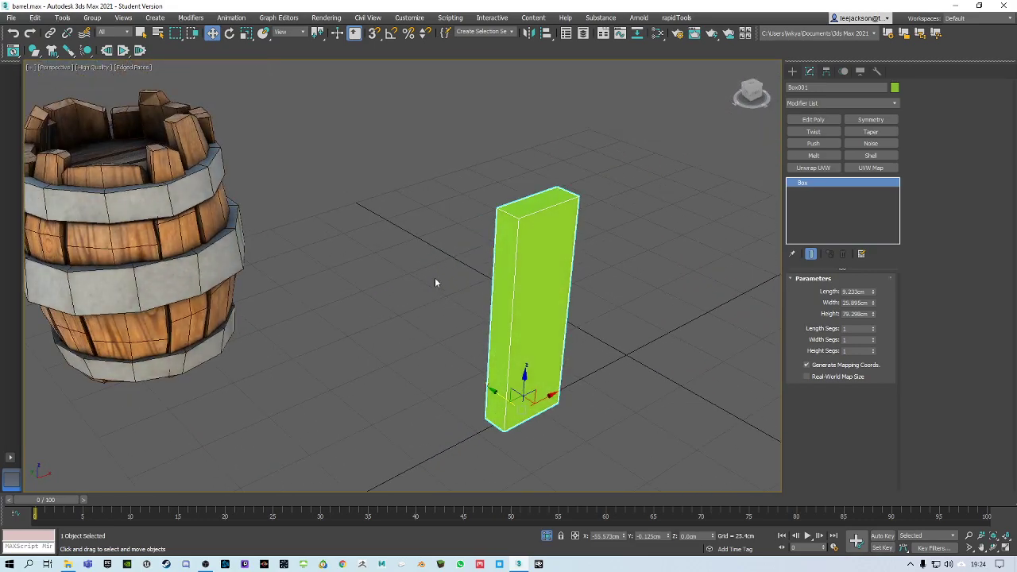
Step: Scale the box non-uniformly to about 67% in X and 43% in Y to form a narrow, thin plank
middle_click_drag(541, 277, 522, 310, "alt")
right_click(509, 321)
left_click(524, 334)
right_click(499, 336)
left_click(518, 356)
left_click_drag(449, 394, 472, 390)
middle_click_drag(524, 305, 523, 309, "alt")
left_click_drag(497, 424, 454, 406)
middle_click_drag(455, 406, 308, 213, "alt")
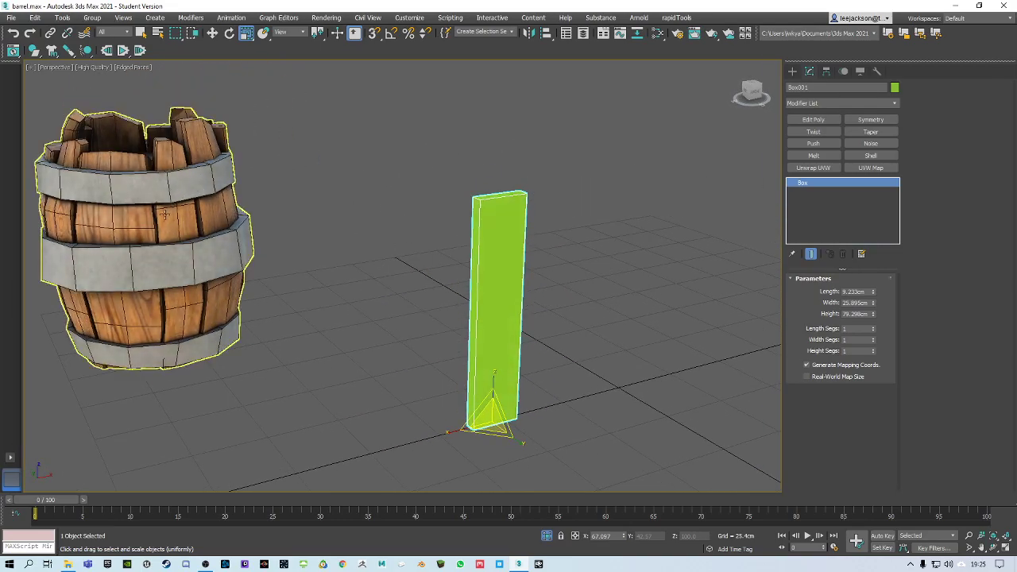
middle_click_drag(469, 261, 501, 218)
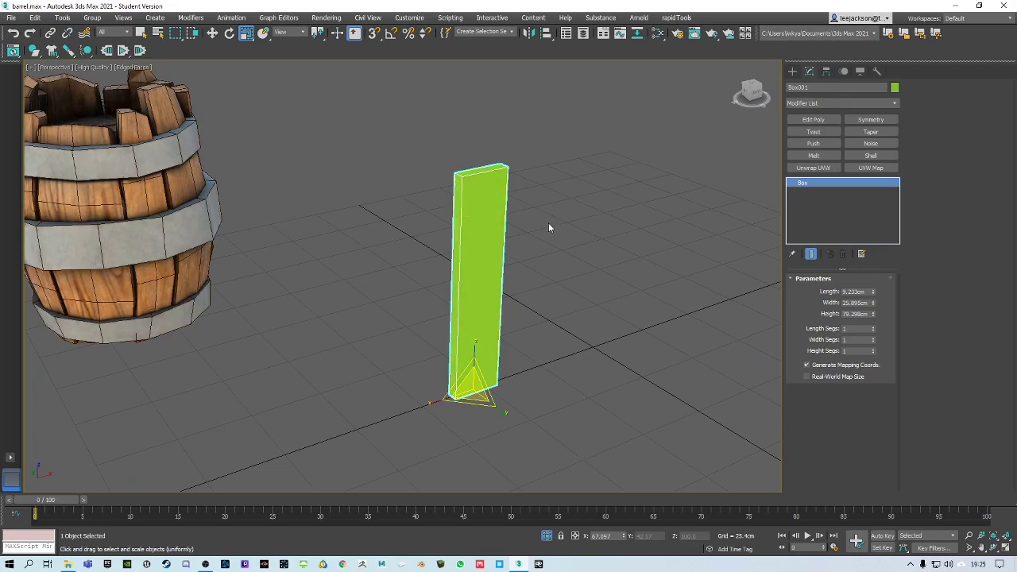
Step: Set the plank's width segments to 2, using the barrel's plank tops as reference
left_click(874, 338)
middle_click_drag(475, 214, 488, 291, "alt")
scroll(488, 291, "up", 5)
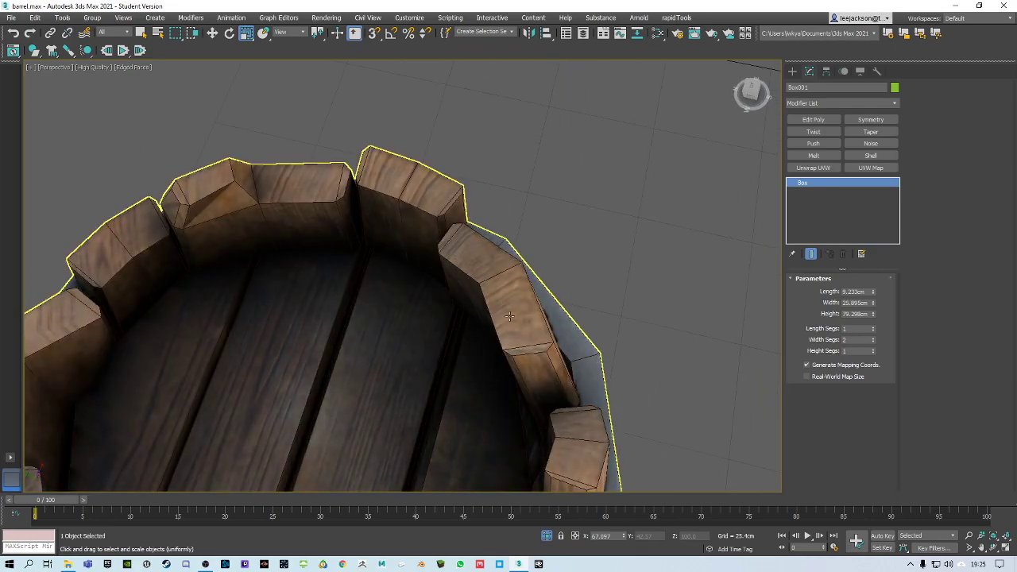
scroll(503, 305, "down", 10)
middle_click_drag(561, 313, 450, 248, "alt")
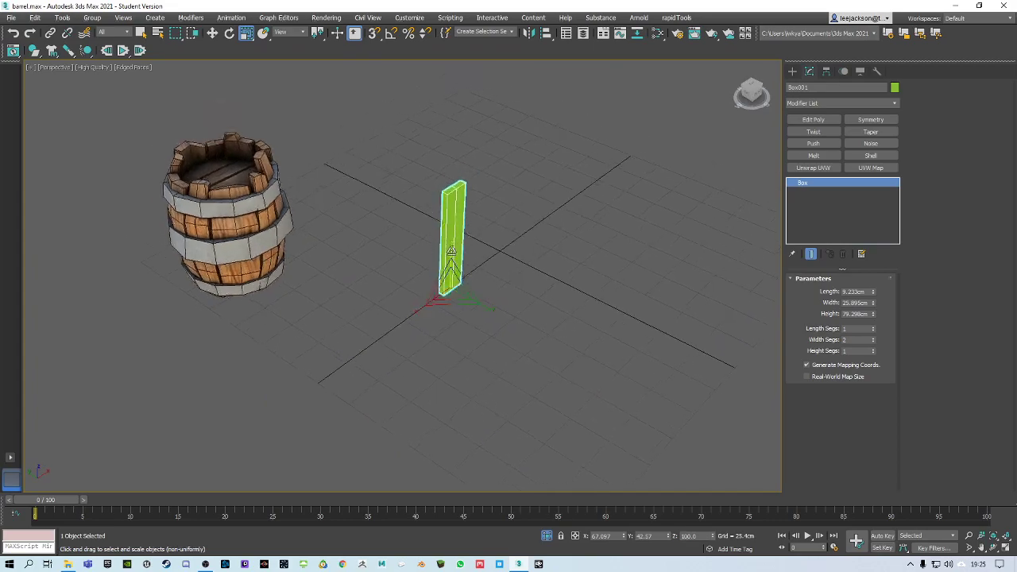
scroll(451, 248, "up", 6)
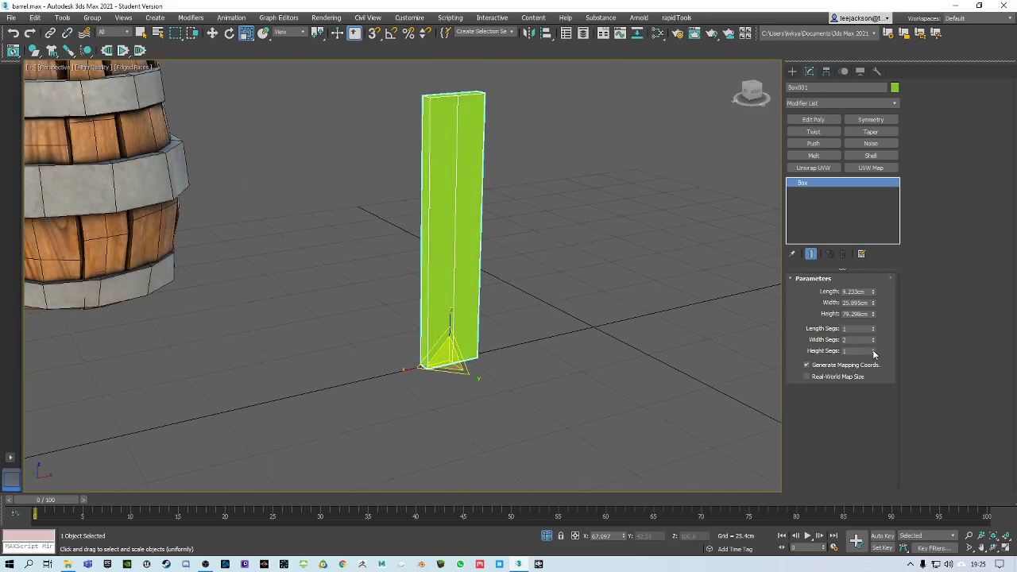
Step: Set the plank's height segments to 4, using the barrel's side planks as reference
middle_click_drag(273, 186, 354, 261, "alt")
scroll(357, 182, "up", 6)
scroll(418, 205, "down", 4)
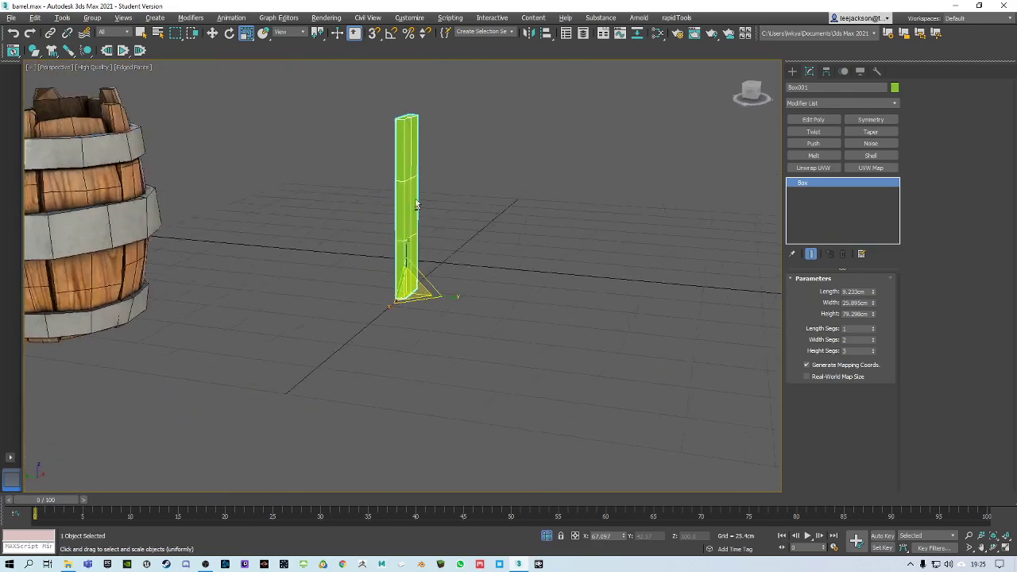
scroll(397, 198, "up", 3)
middle_click_drag(396, 198, 394, 221)
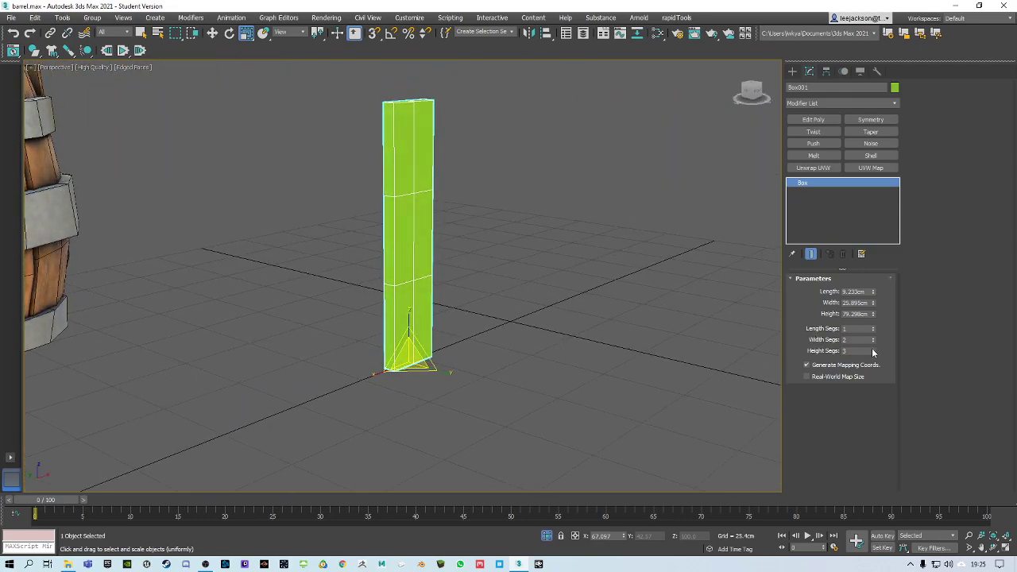
middle_click_drag(537, 287, 453, 270, "alt")
middle_click_drag(334, 214, 418, 244)
Step: Clone the plank along X in the front view as nine independent copies, placed side by side with narrow gaps
right_click(524, 282)
left_click(531, 296)
middle_click_drag(531, 296, 398, 271, "alt")
middle_click_drag(397, 236, 605, 273, "alt")
key("f")
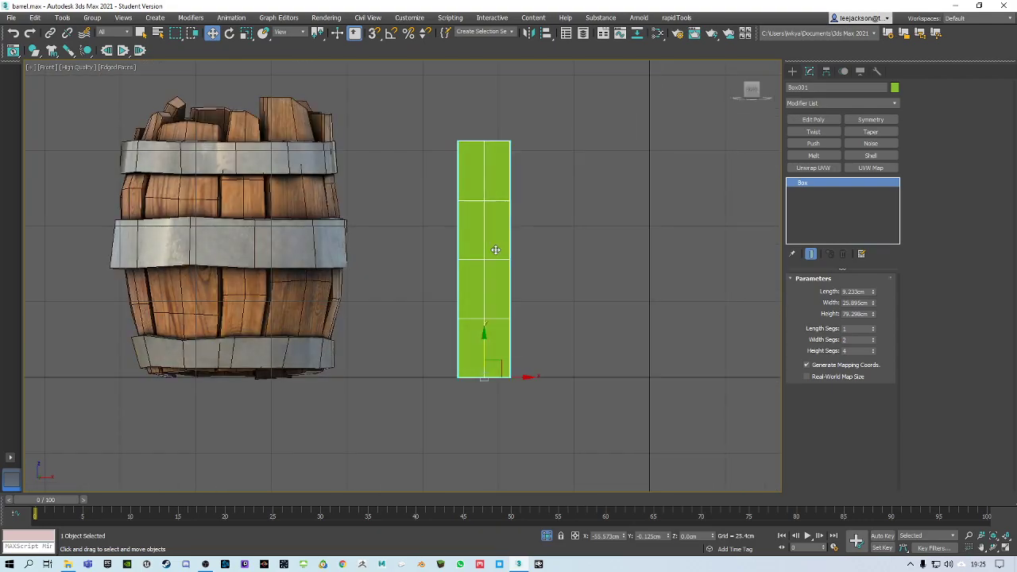
middle_click_drag(492, 242, 390, 262)
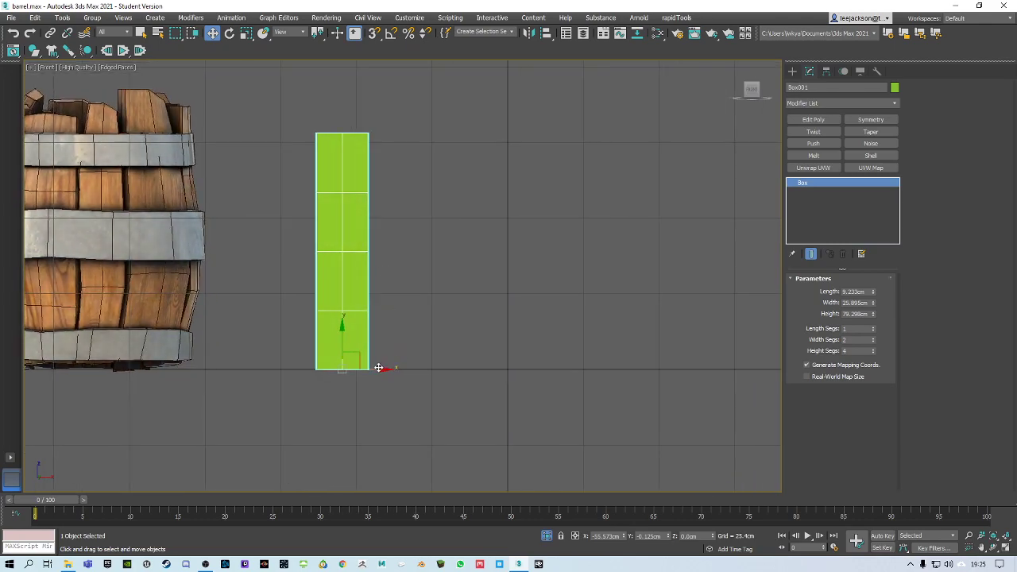
left_click_drag(374, 371, 429, 371, "shift")
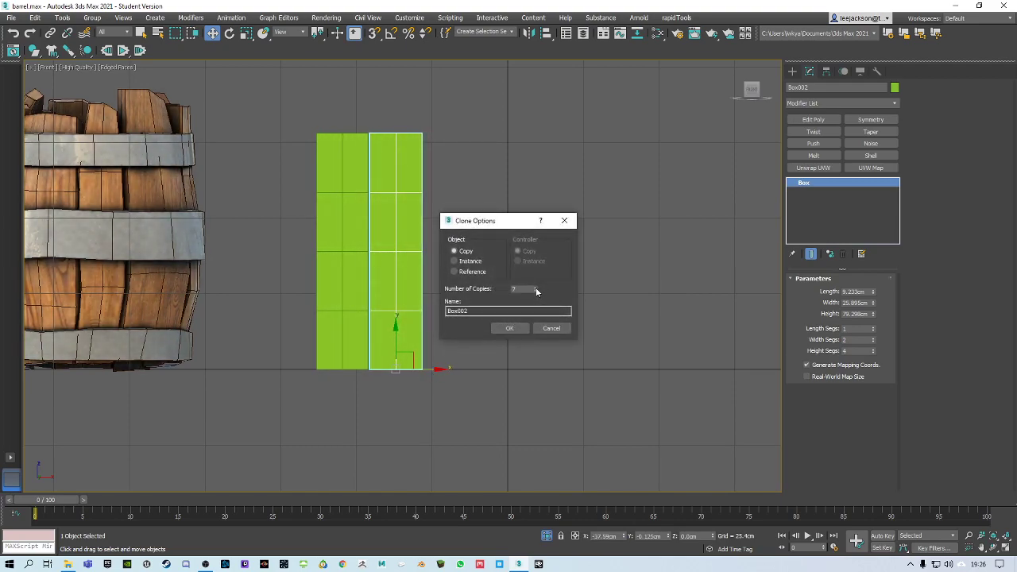
left_click(509, 328)
scroll(488, 317, "down", 4)
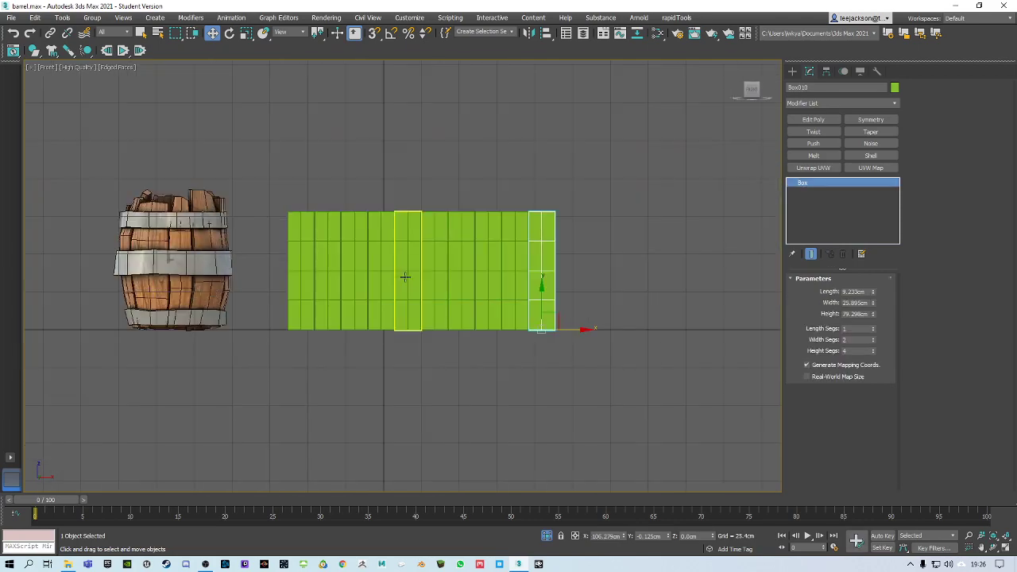
middle_click_drag(387, 273, 418, 273)
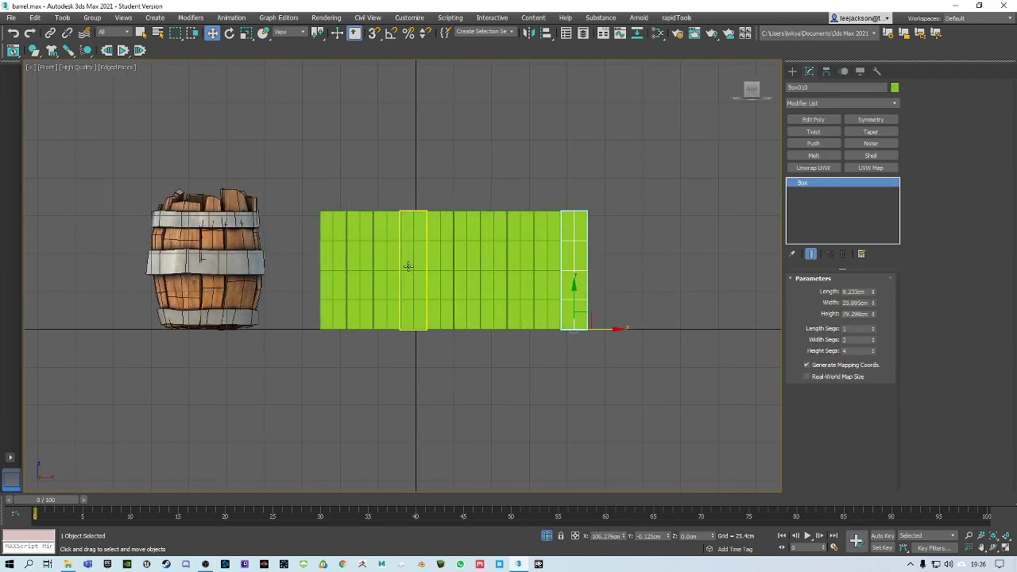
Step: Move individual planks up or down by different amounts so the row has uneven top and bottom edges
scroll(386, 249, "up", 2)
scroll(429, 256, "down", 2)
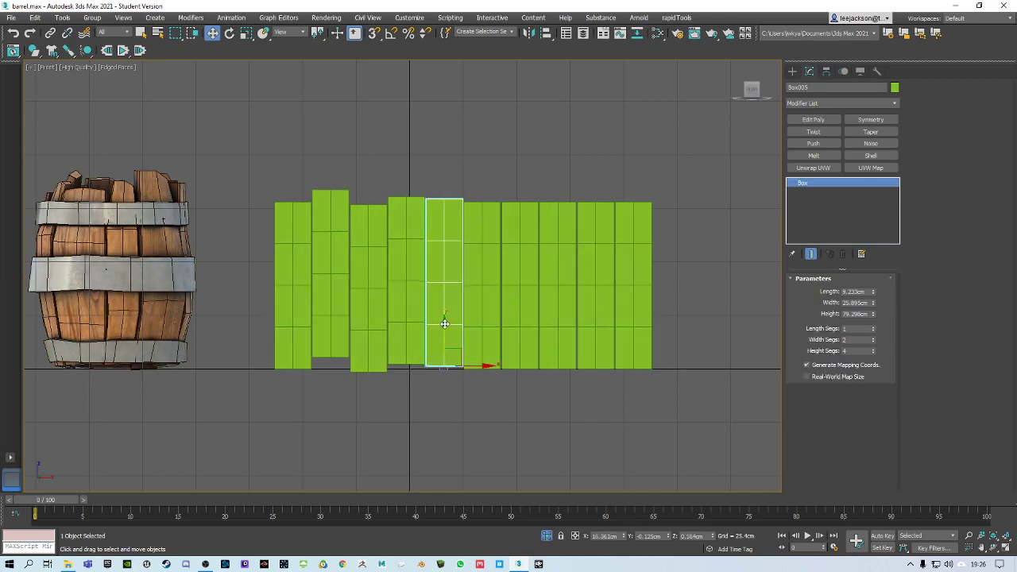
left_click_drag(479, 321, 521, 336)
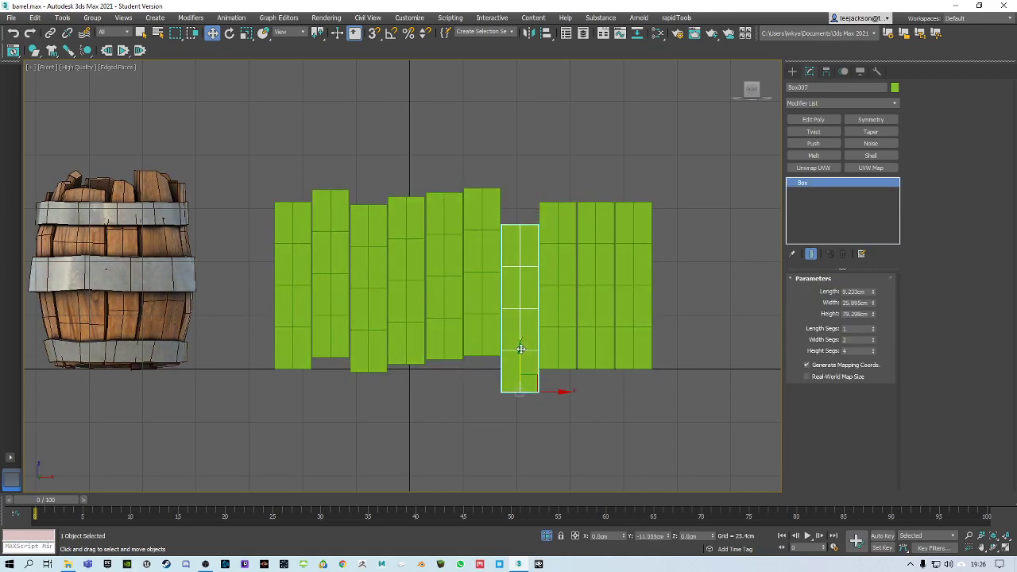
left_click(573, 318)
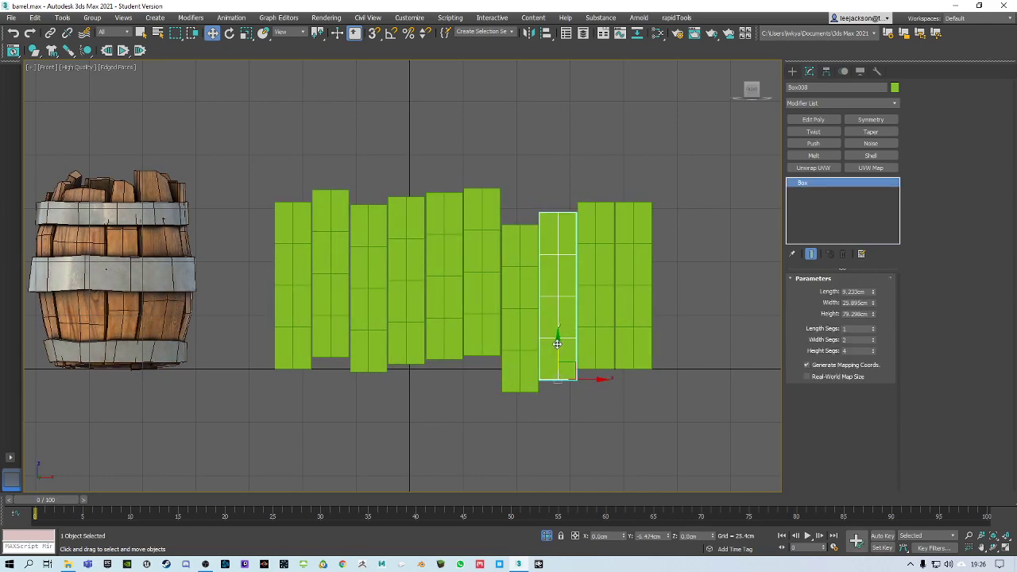
left_click_drag(635, 325, 633, 317)
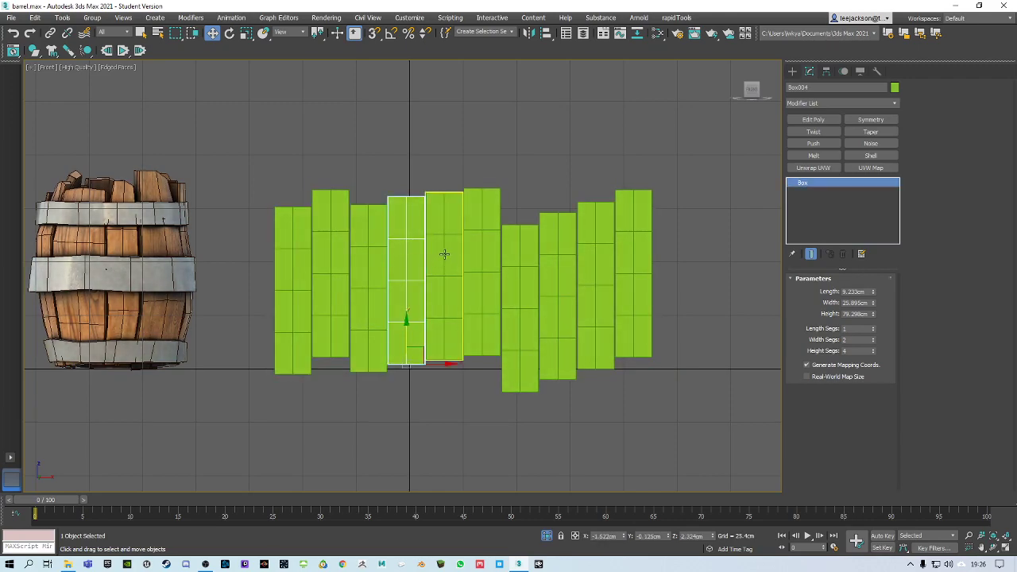
left_click_drag(443, 303, 443, 321)
middle_click_drag(442, 246, 406, 248)
Step: Select all ten planks together in the perspective view
key("p")
middle_click_drag(332, 232, 381, 243, "alt")
scroll(370, 237, "down", 4)
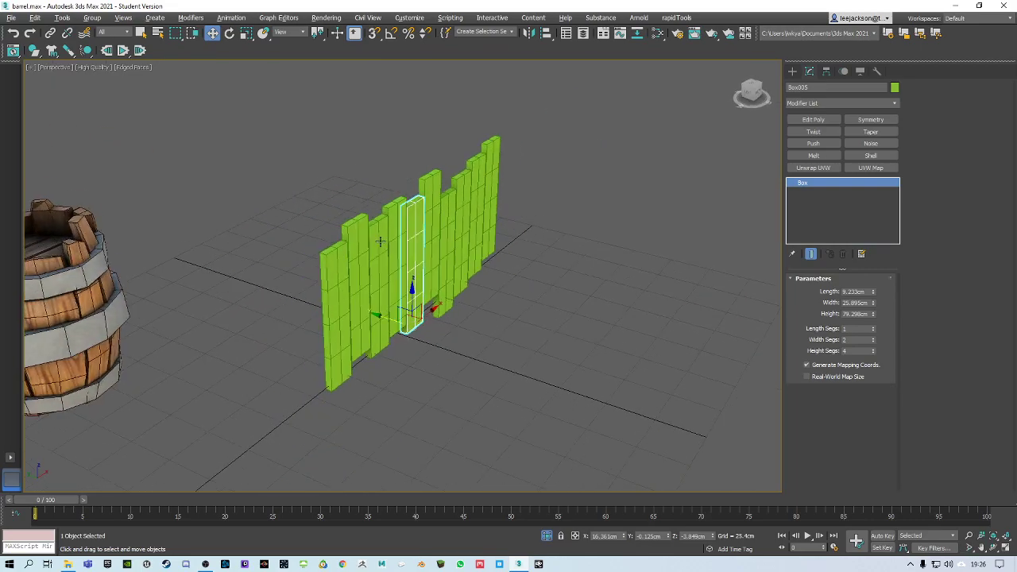
left_click(490, 313)
left_click_drag(265, 87, 516, 405)
scroll(509, 400, "up", 2)
middle_click_drag(508, 400, 421, 286, "alt")
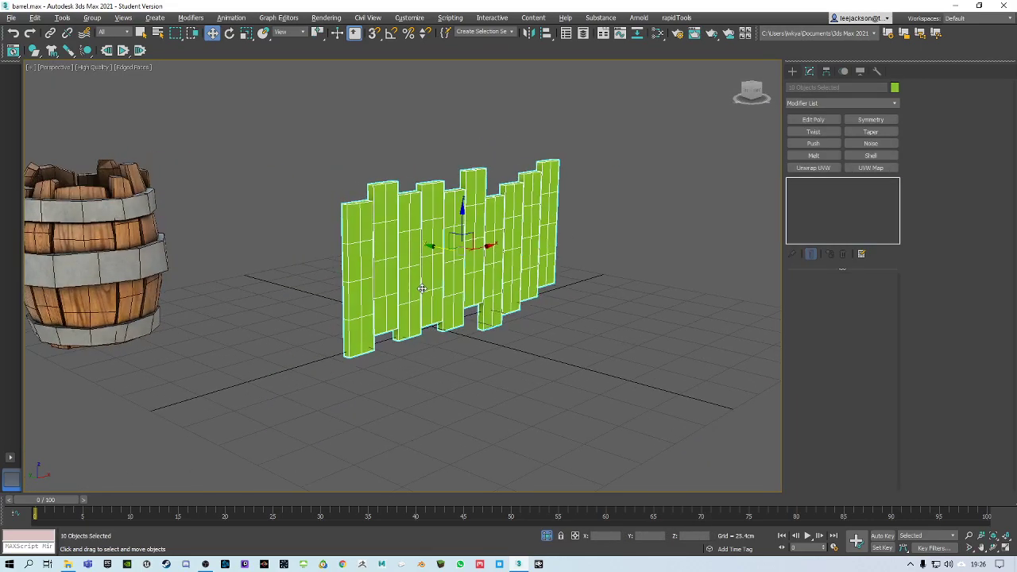
left_click(818, 102)
type("b")
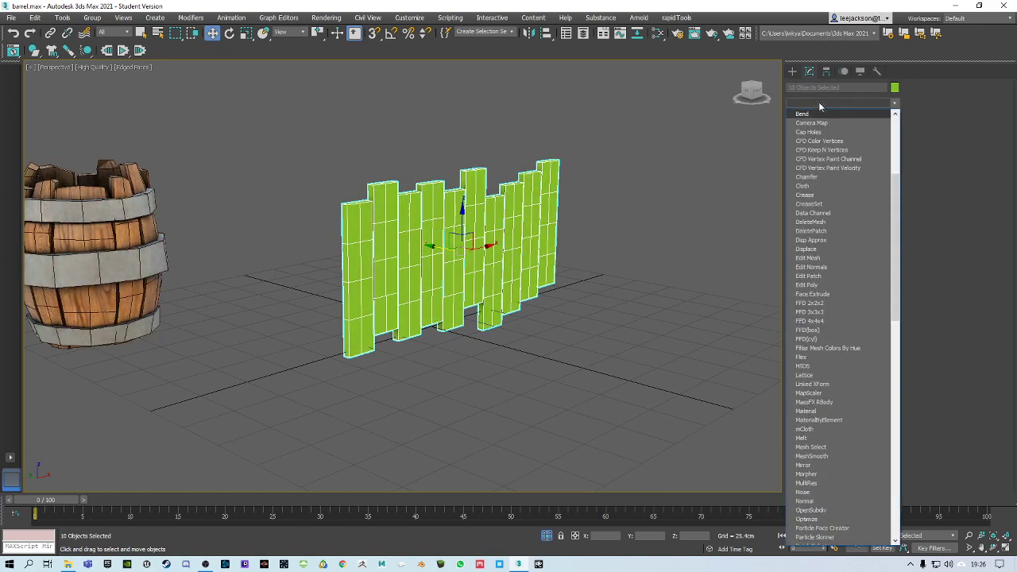
key("Return")
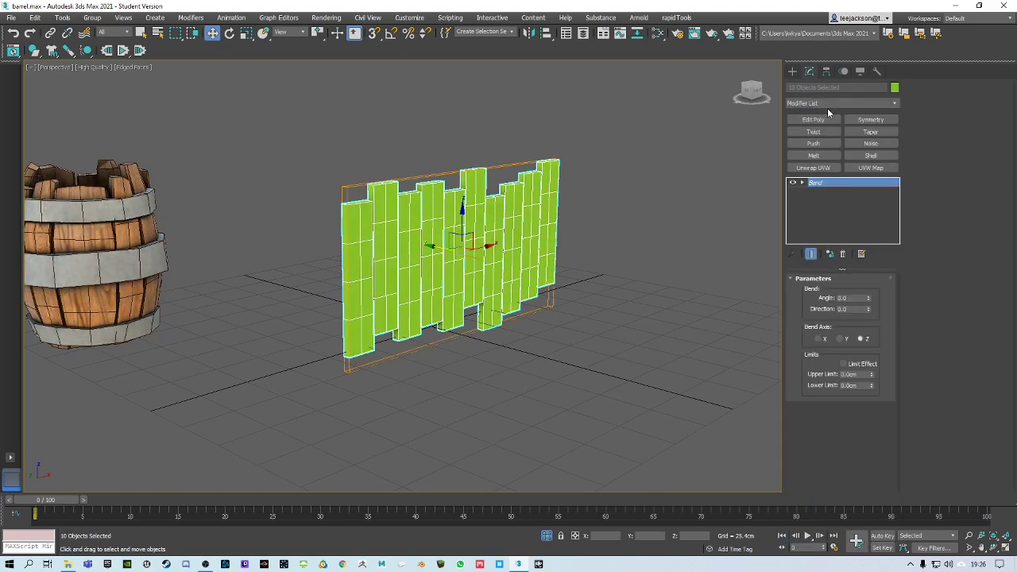
left_click(844, 254)
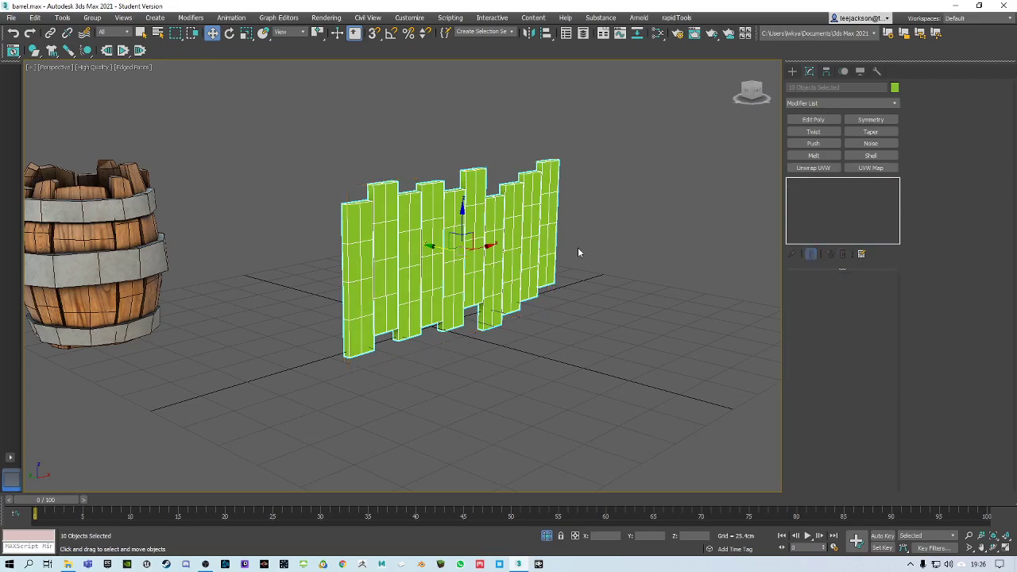
Step: Apply a Bend modifier to the ten selected planks, with the bend axis on X and the direction set to 90
middle_click_drag(578, 247, 592, 240)
type("xbend")
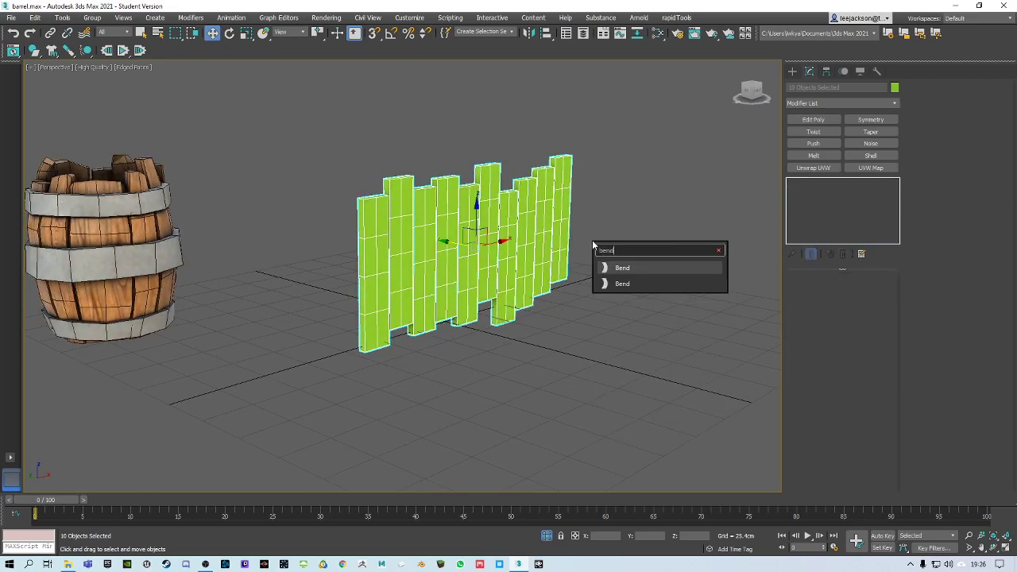
key("Return")
middle_click_drag(592, 240, 539, 267)
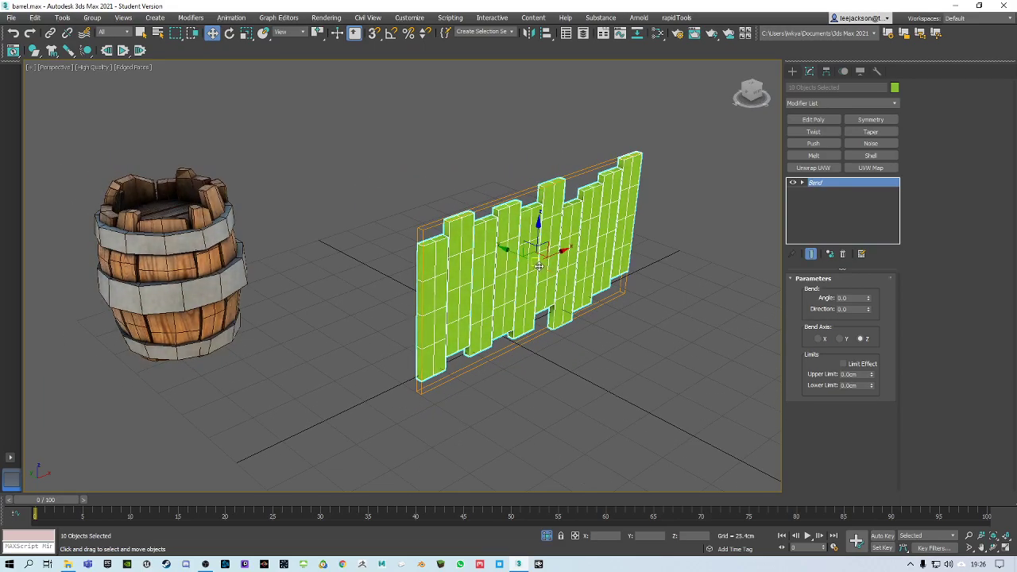
left_click_drag(867, 297, 866, 261)
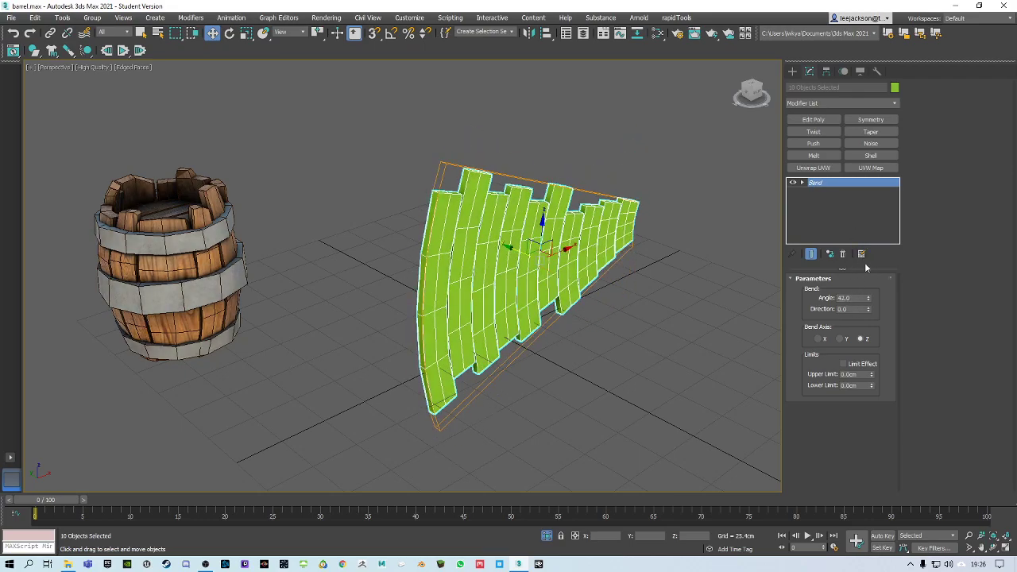
left_click(820, 339)
left_click_drag(867, 298, 808, 313)
type("90")
key("Return")
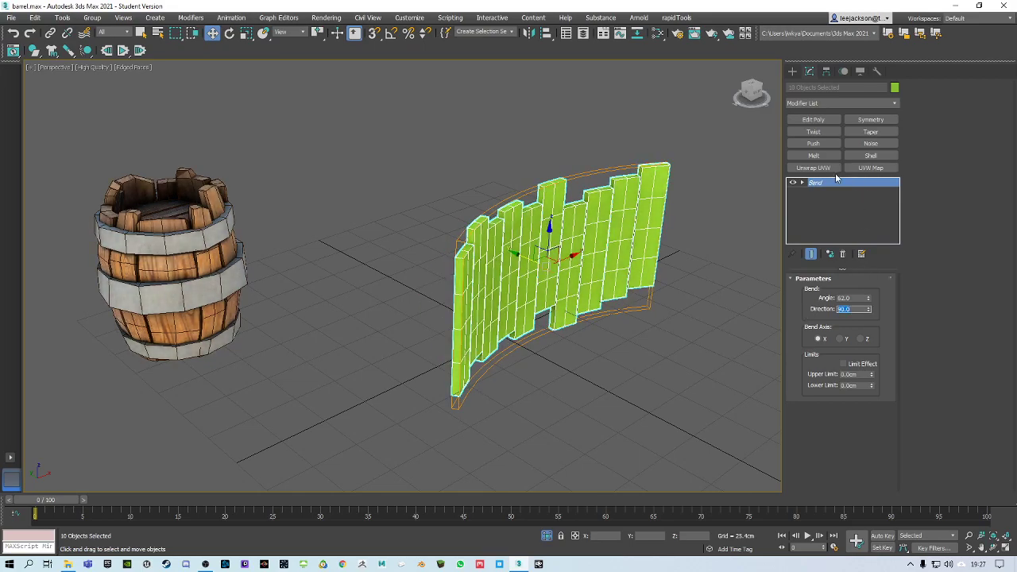
Step: Set the bend angle to -360 to wrap the row of planks into a closed ring
left_click_drag(868, 299, 854, 209)
middle_click_drag(584, 191, 662, 247, "alt")
left_click_drag(869, 300, 841, 220)
double_click(858, 298)
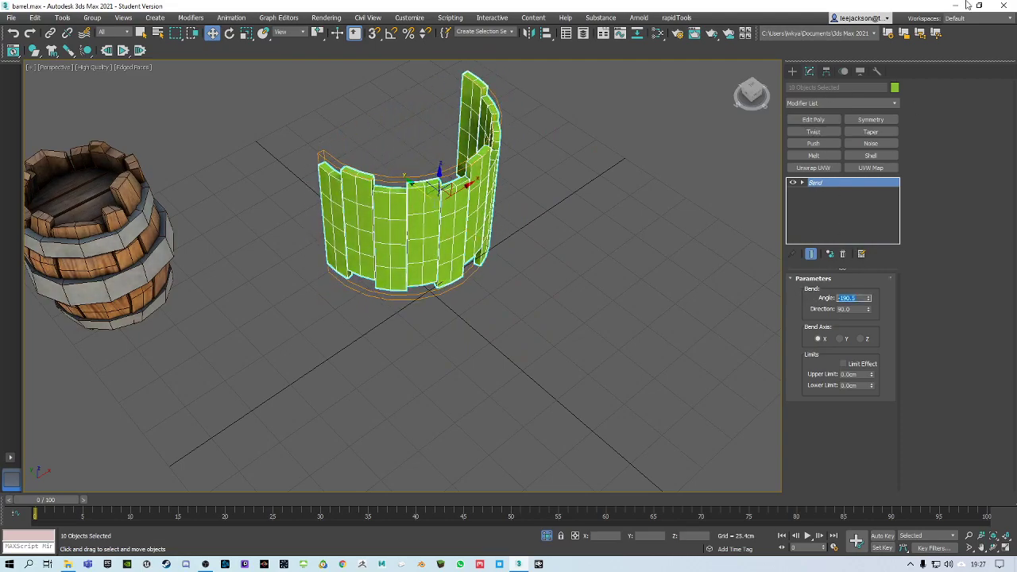
type("-360")
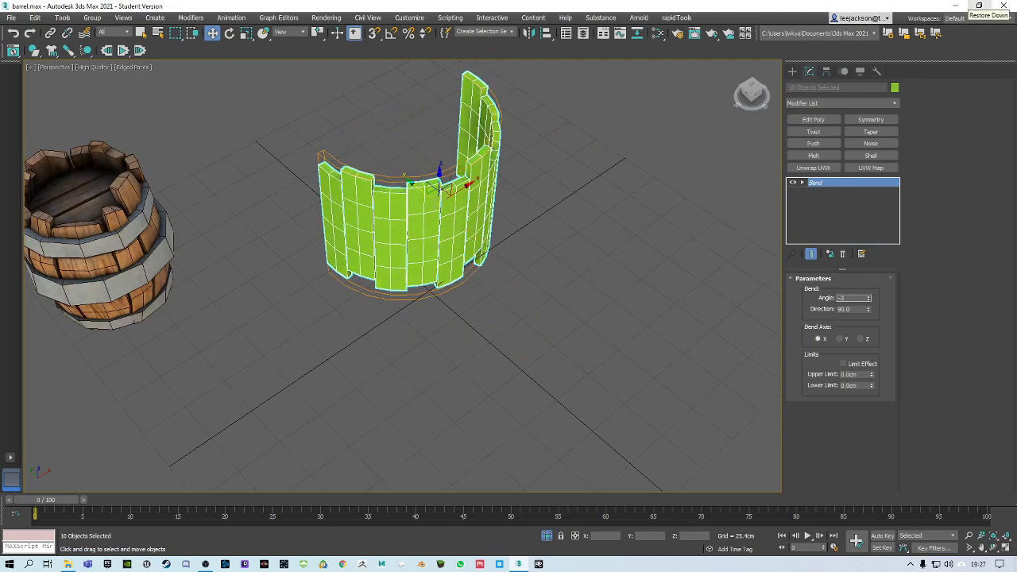
key("Return")
Step: Inspect the plank ring without a selection and with a single plank selected, and reselect all ten planks
middle_click_drag(476, 143, 469, 210, "alt")
scroll(477, 189, "up", 2)
left_click(588, 203)
scroll(469, 209, "down", 2)
left_click_drag(558, 268, 560, 266)
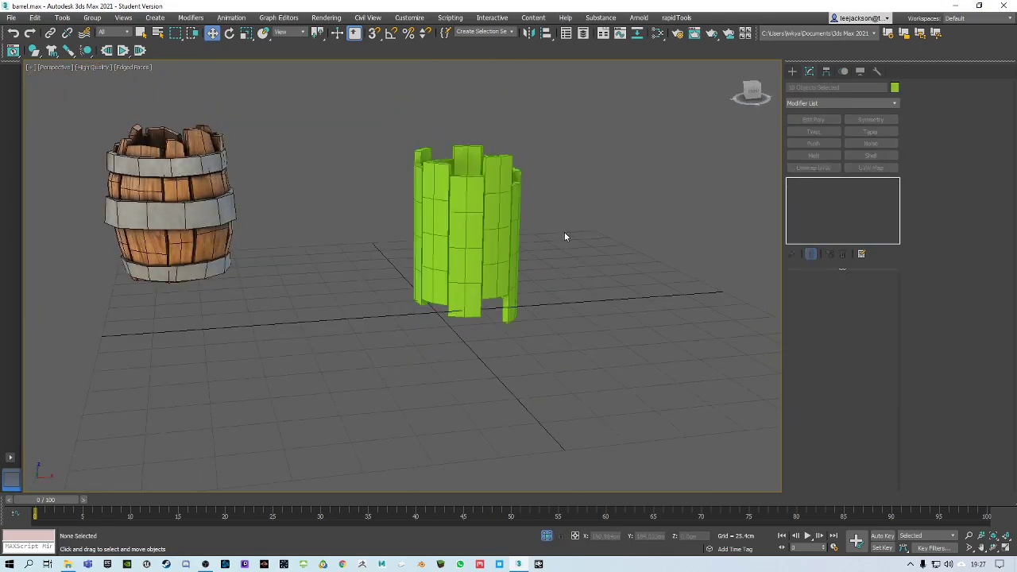
left_click(430, 194)
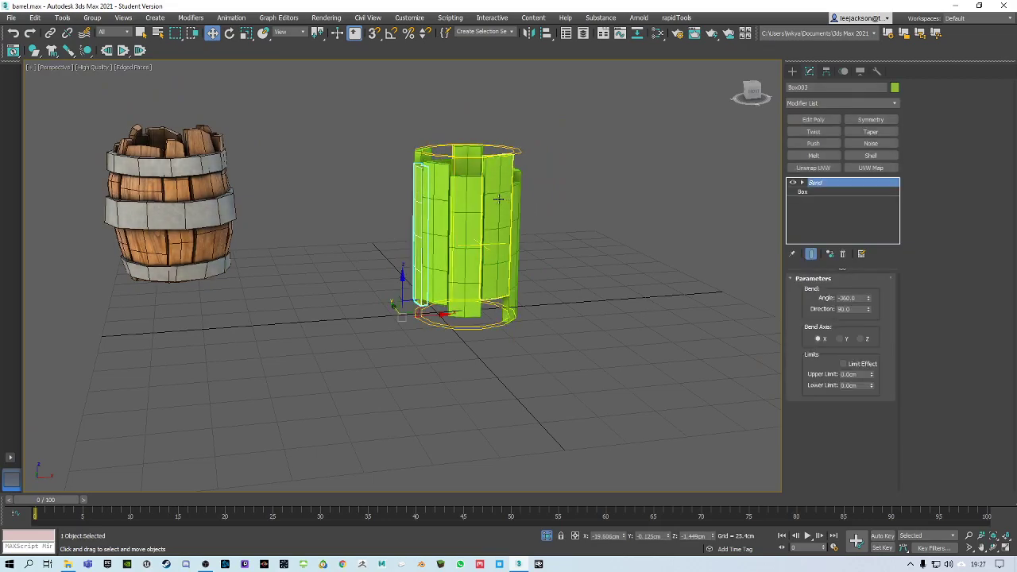
middle_click_drag(518, 210, 573, 193, "alt")
left_click_drag(374, 114, 529, 262)
middle_click_drag(489, 242, 744, 181, "alt")
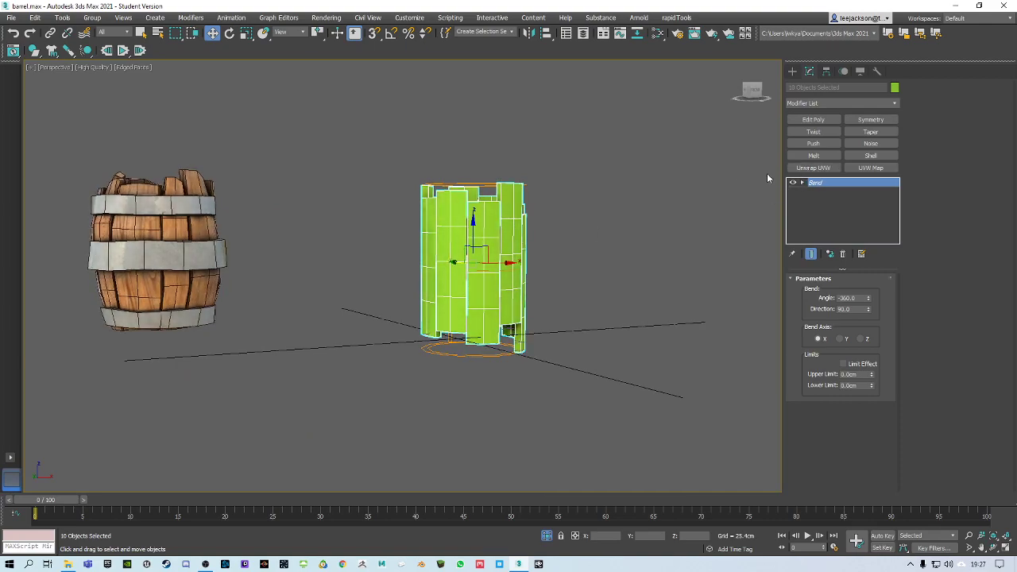
Step: Try a Taper modifier on the ten planks with an amount of 0.12 and a curve of 0.74
left_click(817, 101)
scroll(826, 318, "down", 15)
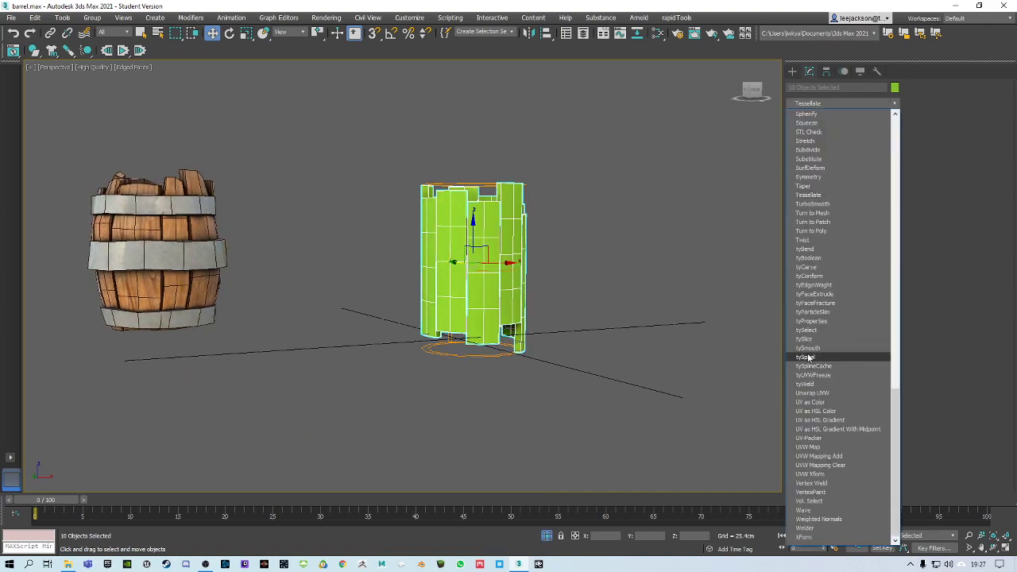
left_click(690, 225)
type("x")
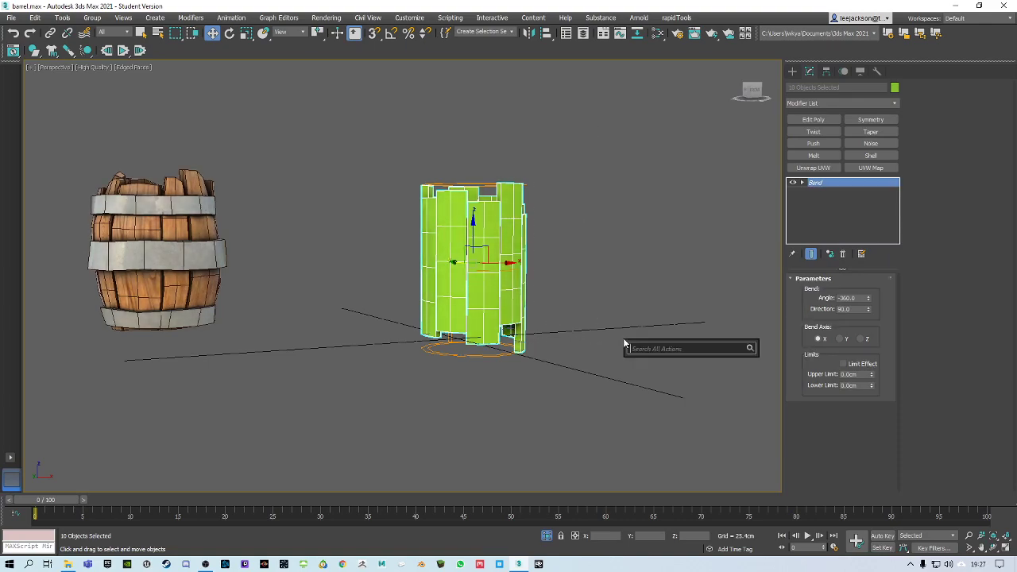
type("taper")
key("Return")
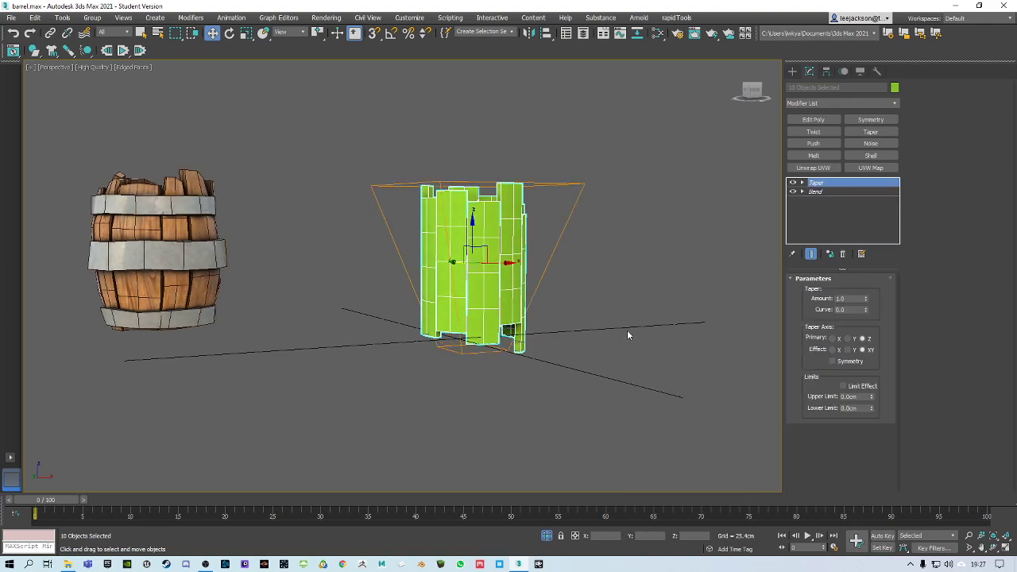
mouse_move(866, 300)
left_mouse_down()
mouse_move(856, 340)
mouse_move(854, 271)
mouse_move(865, 271)
mouse_move(865, 291)
left_mouse_up()
scroll(442, 241, "up", 5)
Step: Try the taper along the X primary axis, return it to Z and turn on Symmetry
left_click(849, 339)
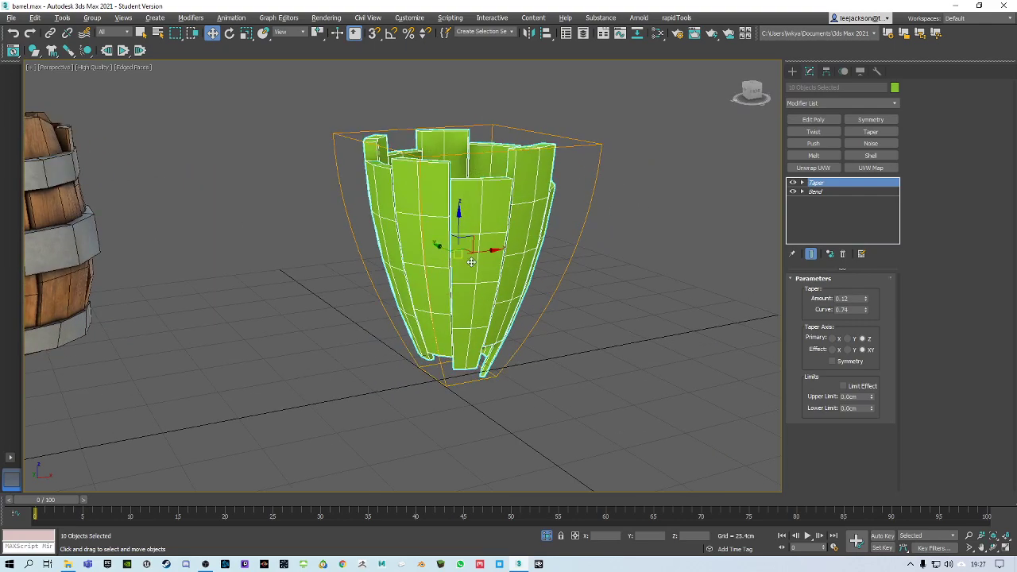
left_click(833, 339)
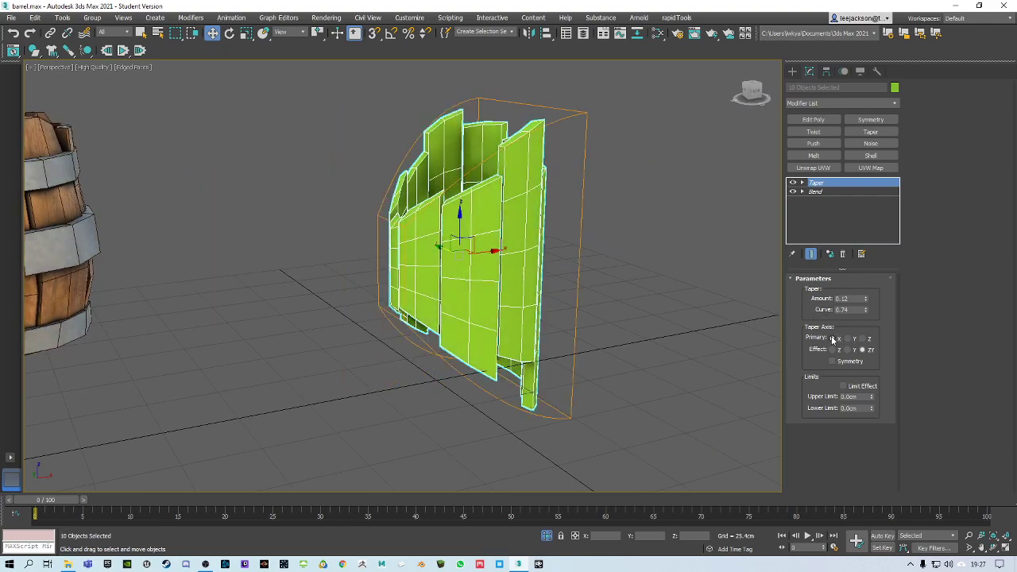
left_click(833, 350)
left_click(849, 350)
left_click(848, 338)
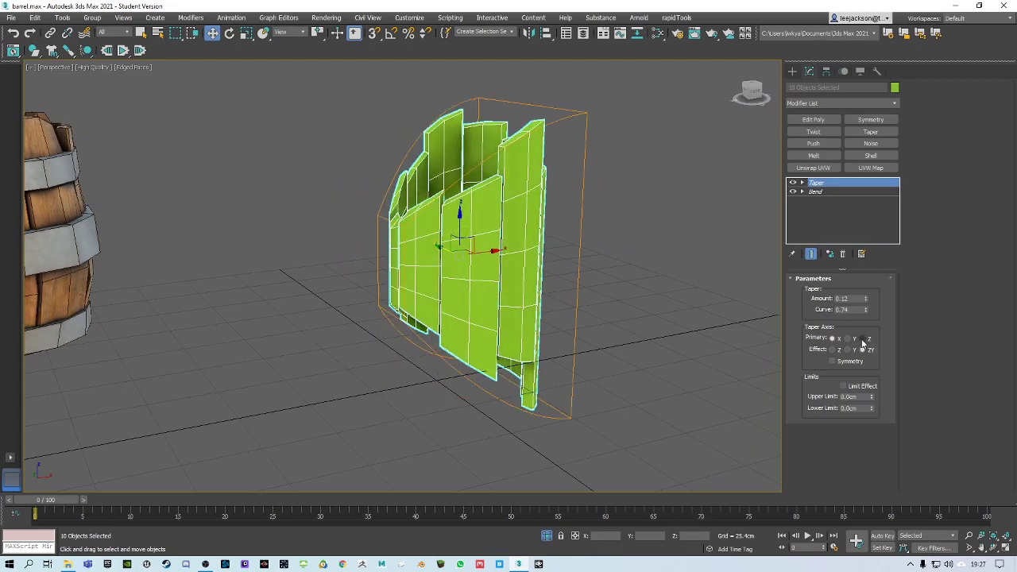
left_click(862, 339)
left_click(832, 362)
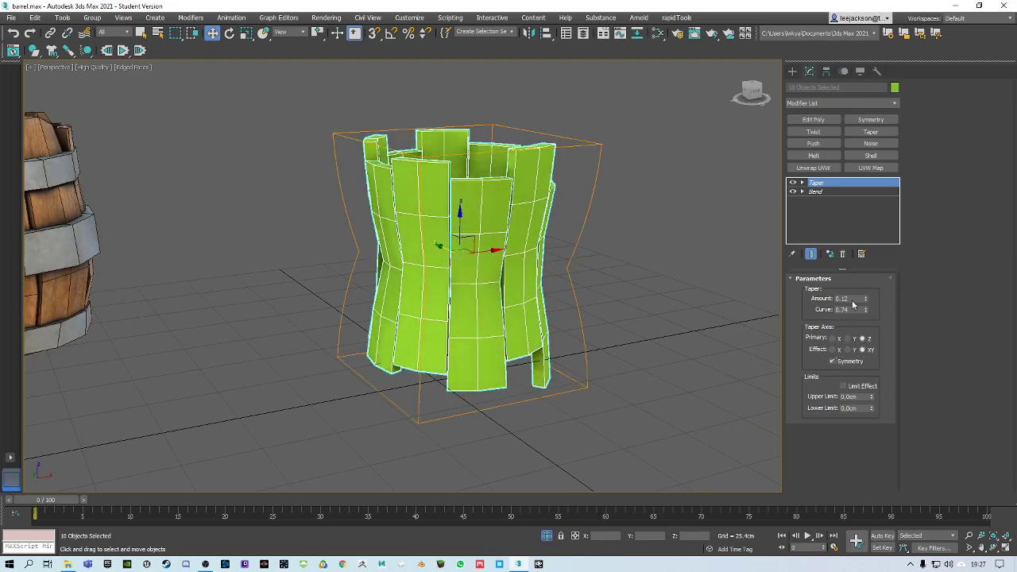
Step: Try taper amounts of -0.84, -0.78 and -0.34 with a curve of 0.68, and remove the Taper modifier
mouse_move(866, 299)
left_mouse_down()
mouse_move(863, 335)
mouse_move(863, 300)
mouse_move(864, 319)
left_mouse_up()
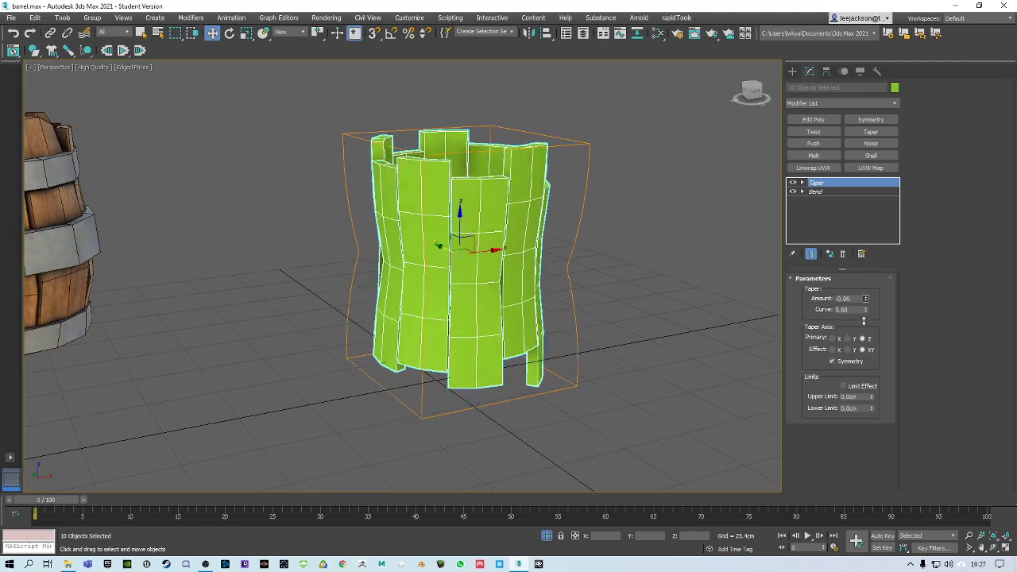
middle_click_drag(439, 254, 641, 334, "alt")
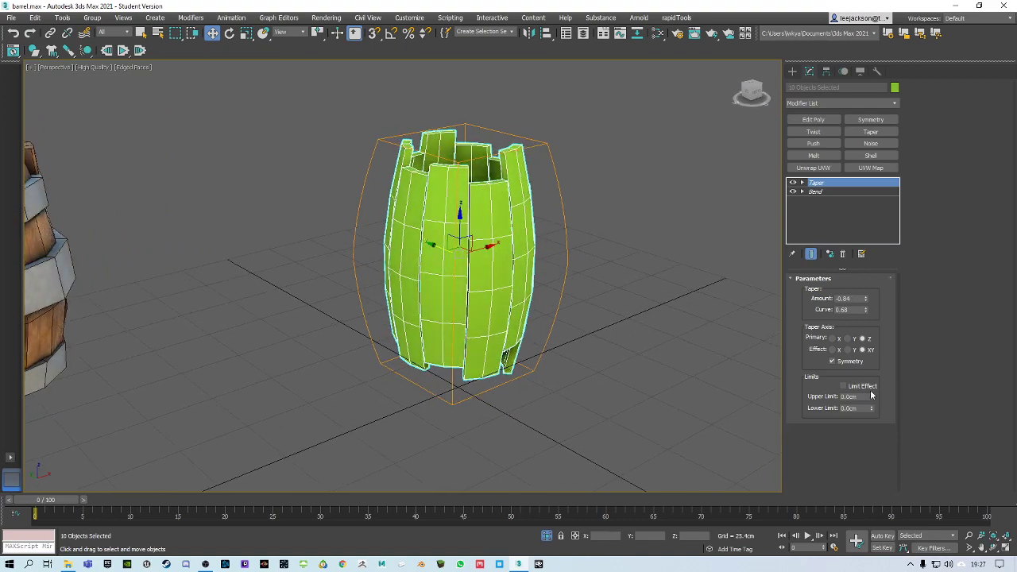
left_click(833, 350)
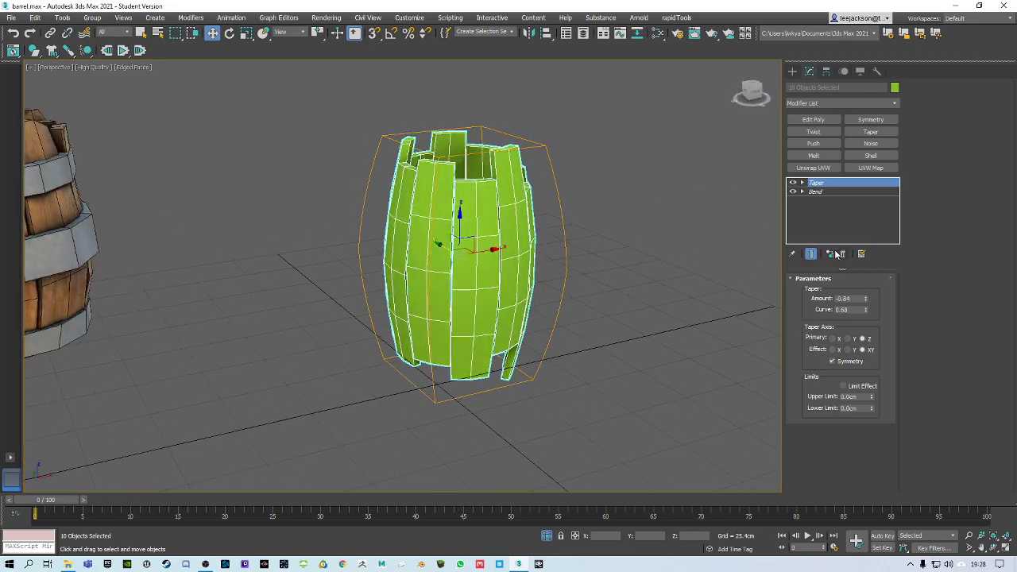
left_click_drag(865, 300, 860, 291)
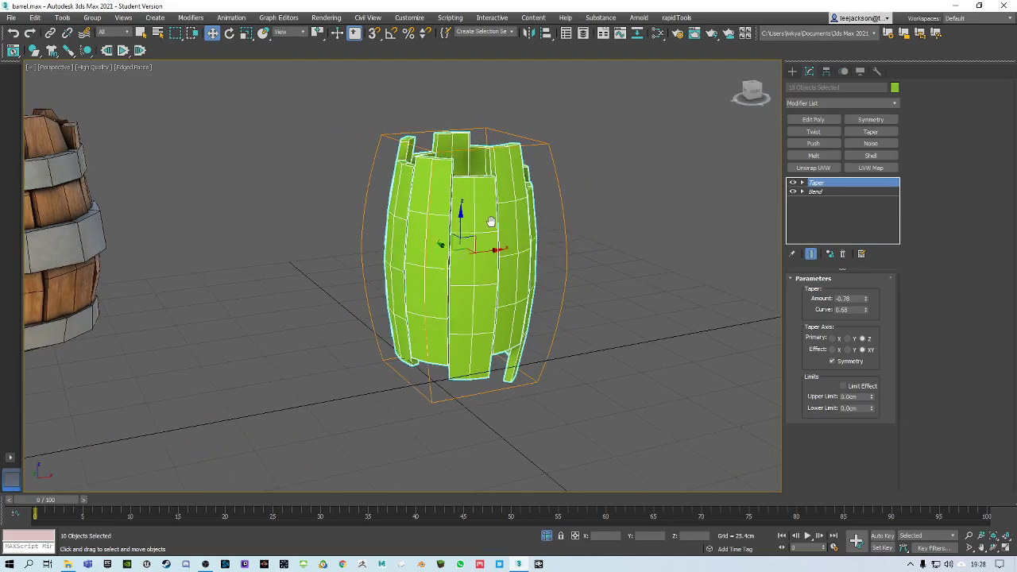
left_click_drag(859, 298, 858, 274)
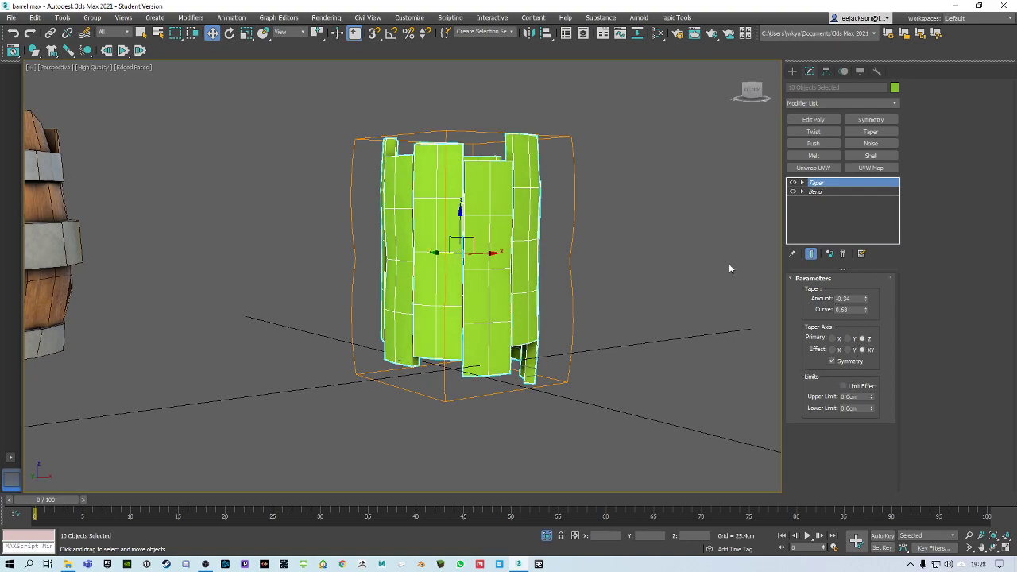
left_click(844, 255)
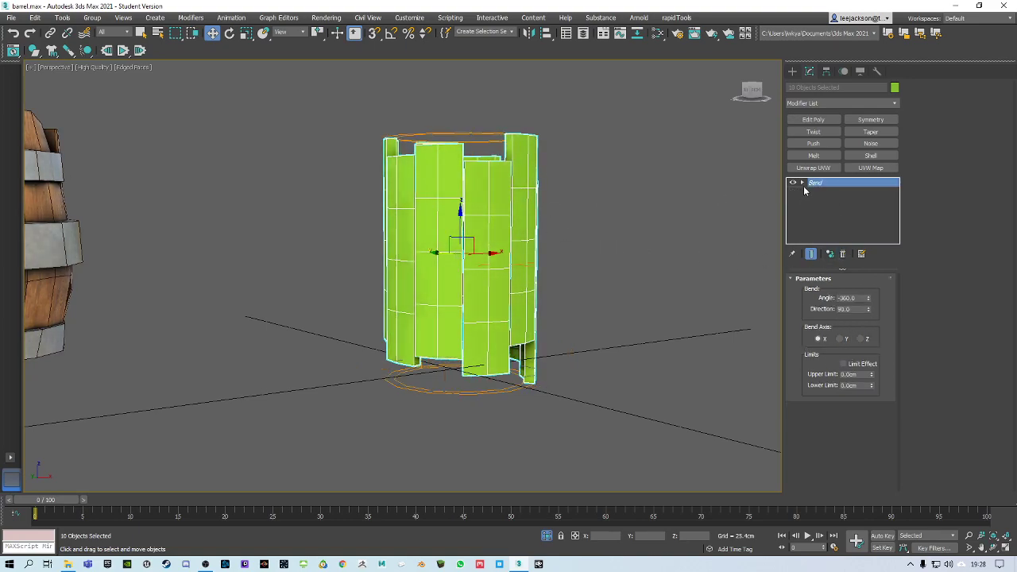
Step: Add an FFD 3x3x3 modifier to the planks and select the middle row of its lattice control points
left_click(812, 104)
key("f")
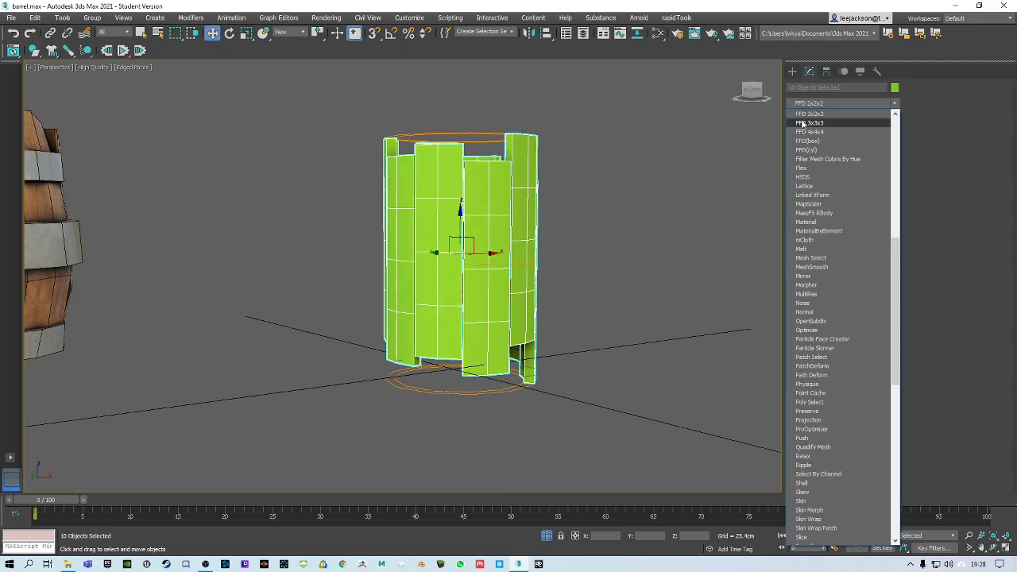
left_click(809, 123)
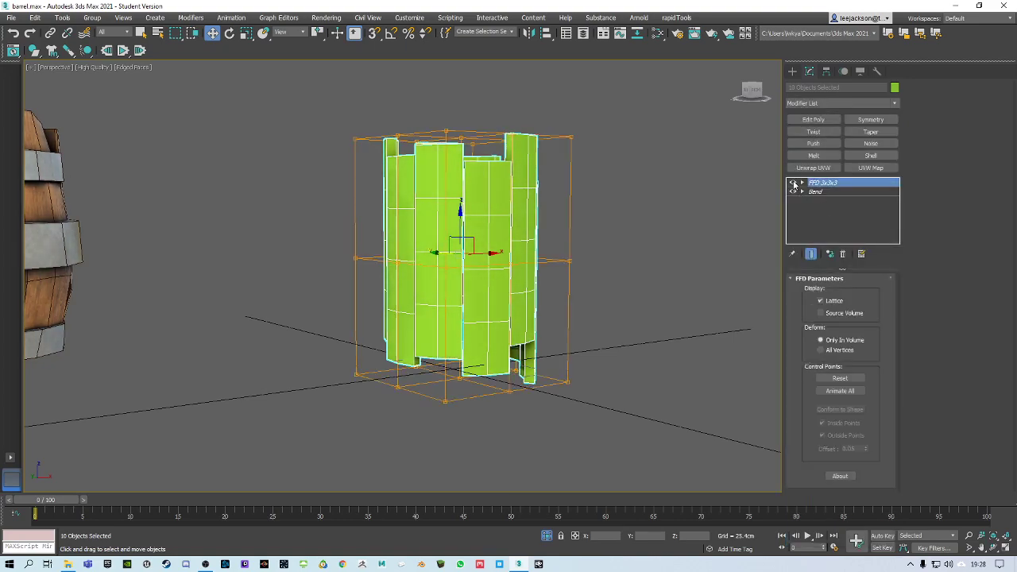
middle_click_drag(556, 221, 545, 248, "alt")
left_click_drag(363, 223, 623, 300)
Step: Scale the middle control points outward in X and Y to about 184% to bulge the barrel's sides
right_click(523, 241)
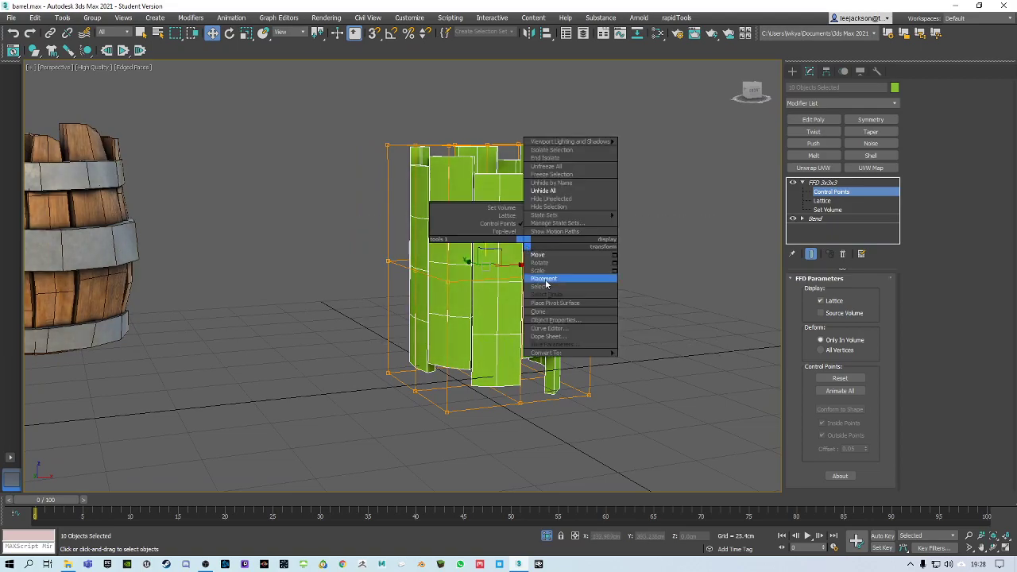
left_click(545, 279)
scroll(381, 269, "up", 5)
scroll(524, 311, "down", 8)
middle_click_drag(584, 278, 590, 314, "alt")
left_click_drag(532, 288, 518, 316)
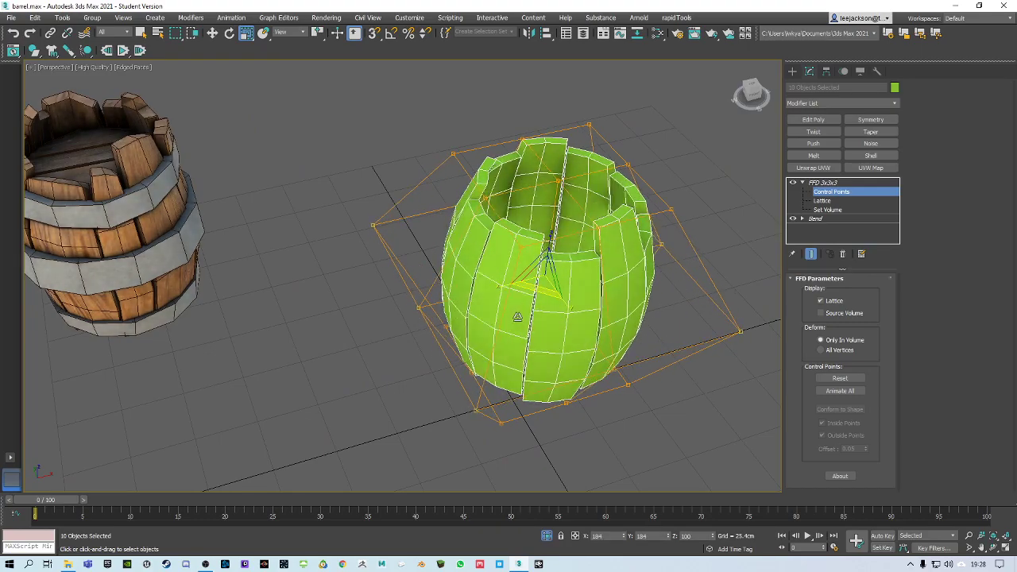
middle_click_drag(518, 316, 525, 361, "alt")
mouse_move(525, 361)
left_mouse_down()
mouse_move(562, 357)
mouse_move(545, 359)
left_mouse_up()
middle_click_drag(545, 358, 564, 238, "alt")
Step: Fine-tune the scale of the lower lattice control points and leave control-point editing with nothing selected
left_click_drag(401, 286, 696, 421)
middle_click_drag(572, 318, 547, 224, "alt")
mouse_move(547, 224)
left_mouse_down()
mouse_move(547, 208)
mouse_move(546, 232)
mouse_move(546, 224)
left_mouse_up()
middle_click_drag(545, 223, 474, 229, "alt")
scroll(615, 183, "down", 5)
left_click(619, 177)
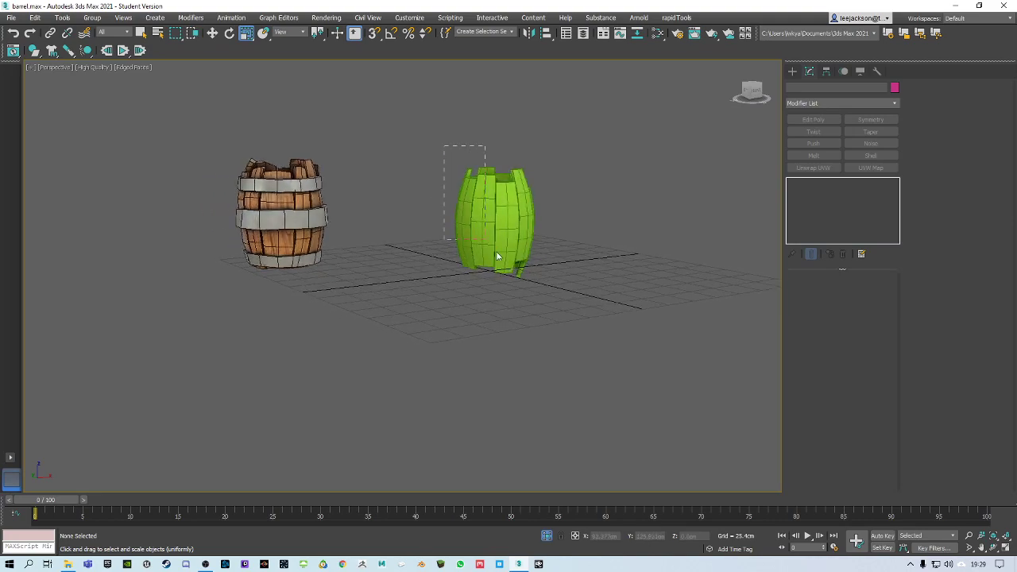
Step: Reselect all ten planks and add an Edit Poly modifier above the FFD 3x3x3 modifier
left_click(475, 229)
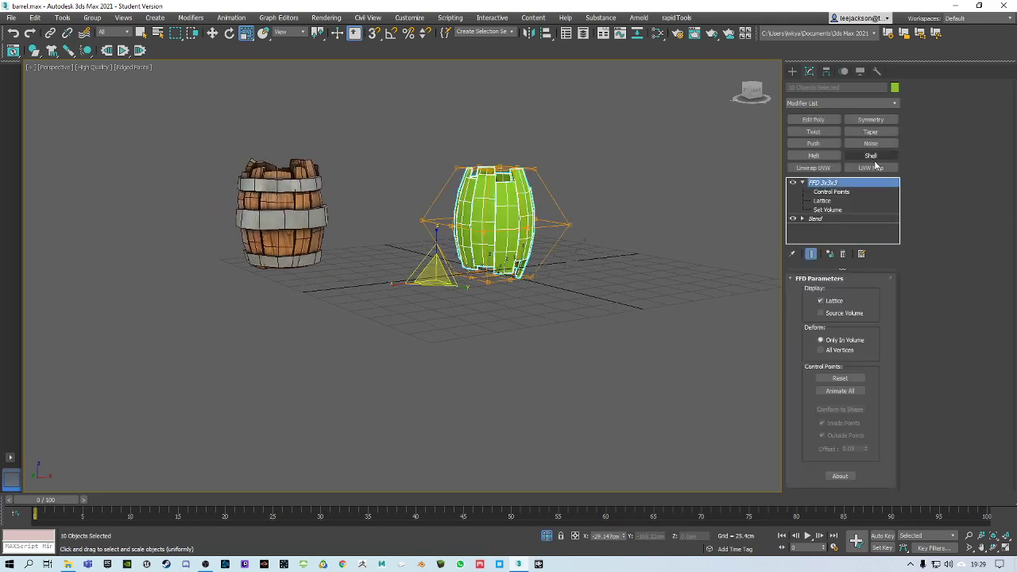
left_click(808, 120)
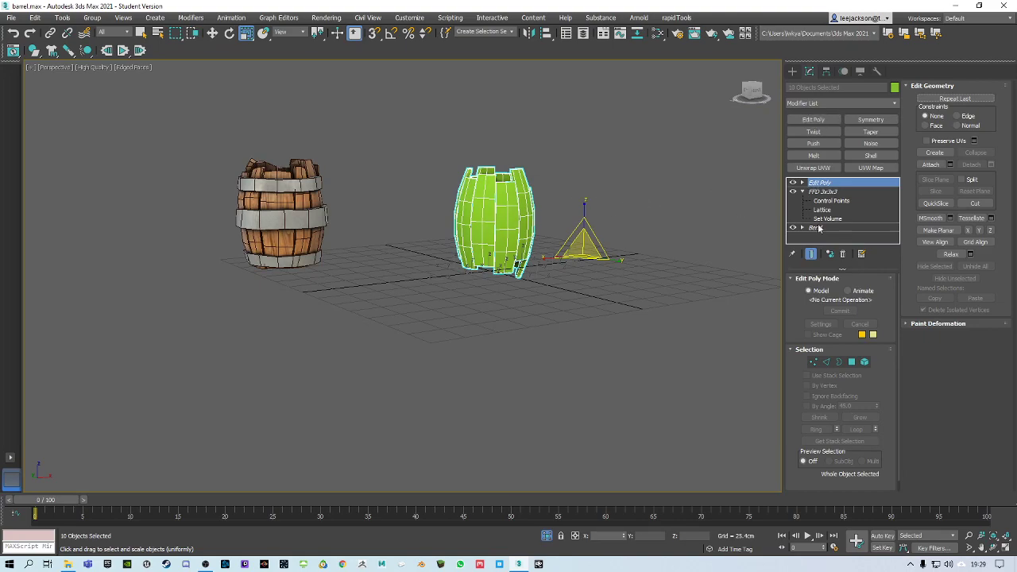
mouse_move(520, 194)
middle_mouse_down("alt")
mouse_move(546, 178)
mouse_move(544, 147)
mouse_move(549, 198)
middle_mouse_up("alt")
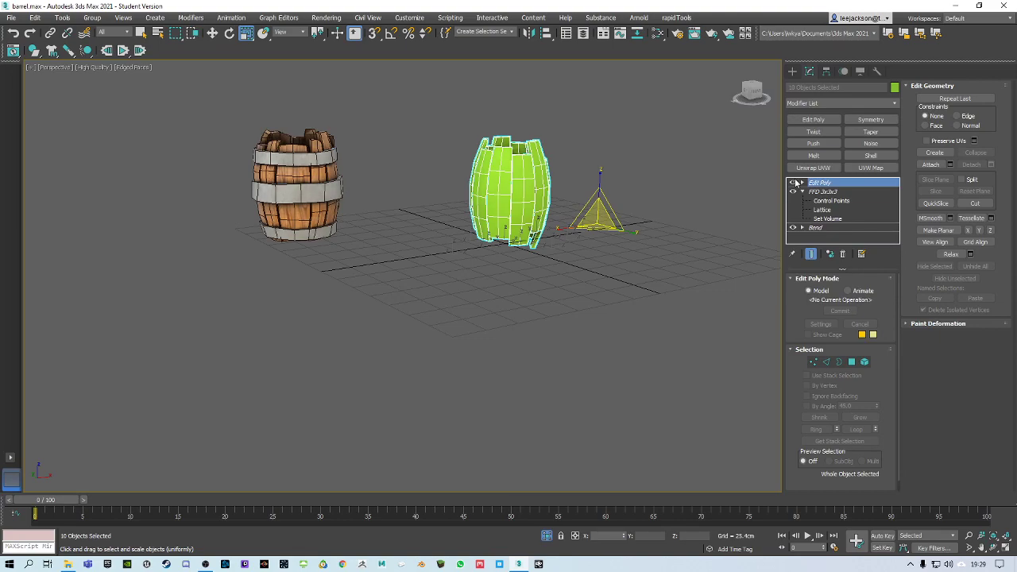
key("z")
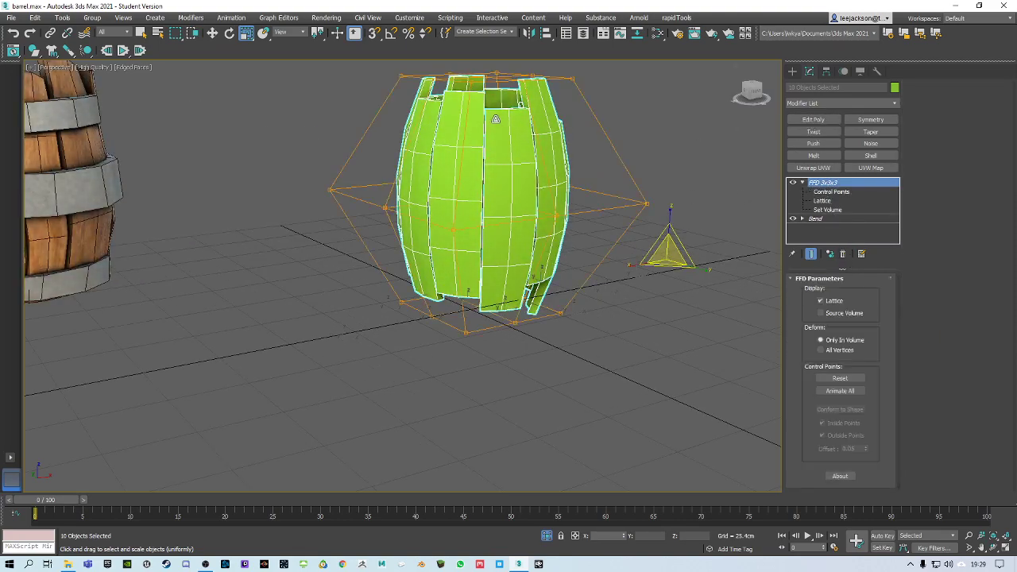
middle_click_drag(634, 366, 517, 212, "alt")
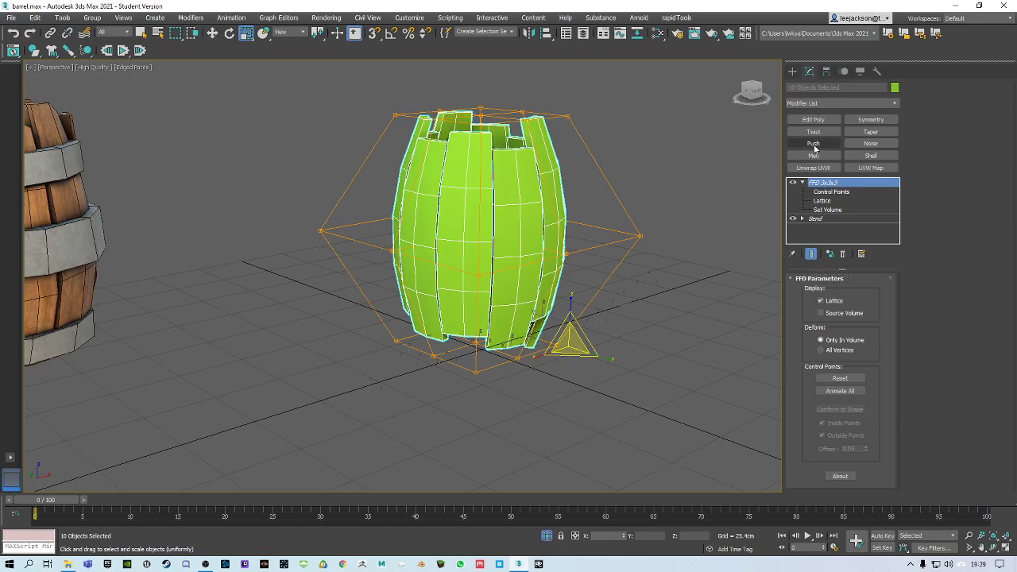
left_click(813, 120)
middle_click_drag(662, 252, 685, 253, "alt")
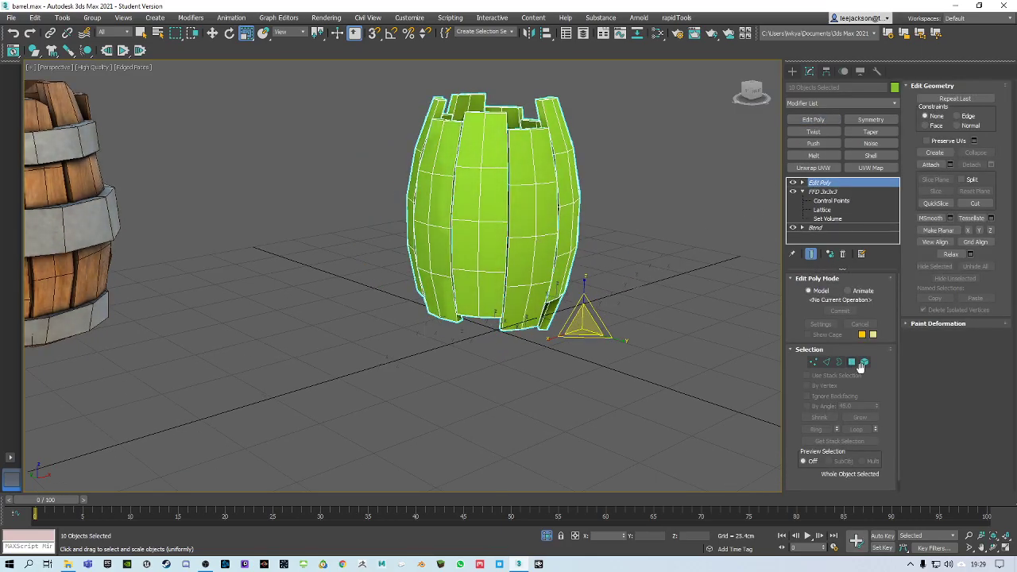
Step: Switch to vertex editing and select the vertices at the lower ends of all planks, including the hidden ones
left_click(814, 363)
middle_click_drag(601, 322, 399, 281, "alt")
left_click_drag(331, 248, 454, 308)
left_click_drag(624, 379, 624, 378)
middle_click_drag(624, 378, 454, 295, "alt")
scroll(482, 243, "up", 3)
key("F3")
left_click_drag(237, 383, 642, 357)
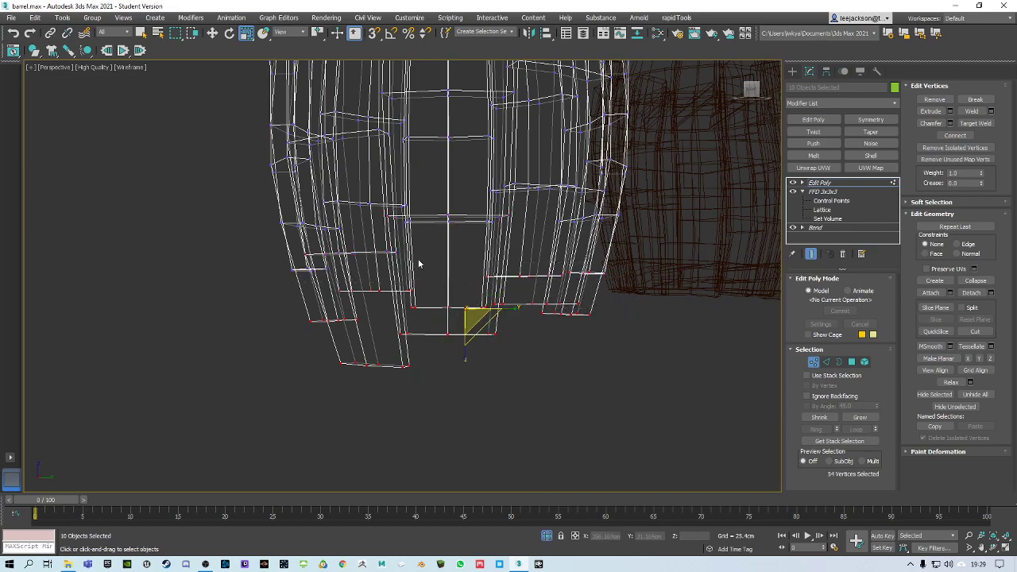
key("F3")
mouse_move(434, 270)
middle_mouse_down("alt")
mouse_move(472, 275)
mouse_move(483, 255)
mouse_move(477, 262)
middle_mouse_up("alt")
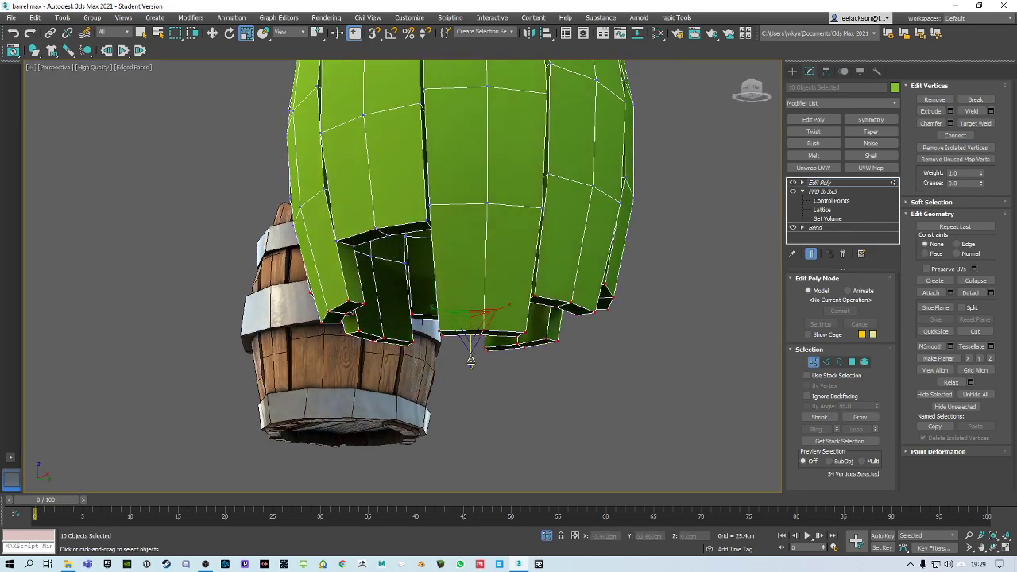
Step: Try to level the planks' lower ends by scaling the selected vertices down in Z
left_click_drag(470, 361, 470, 363)
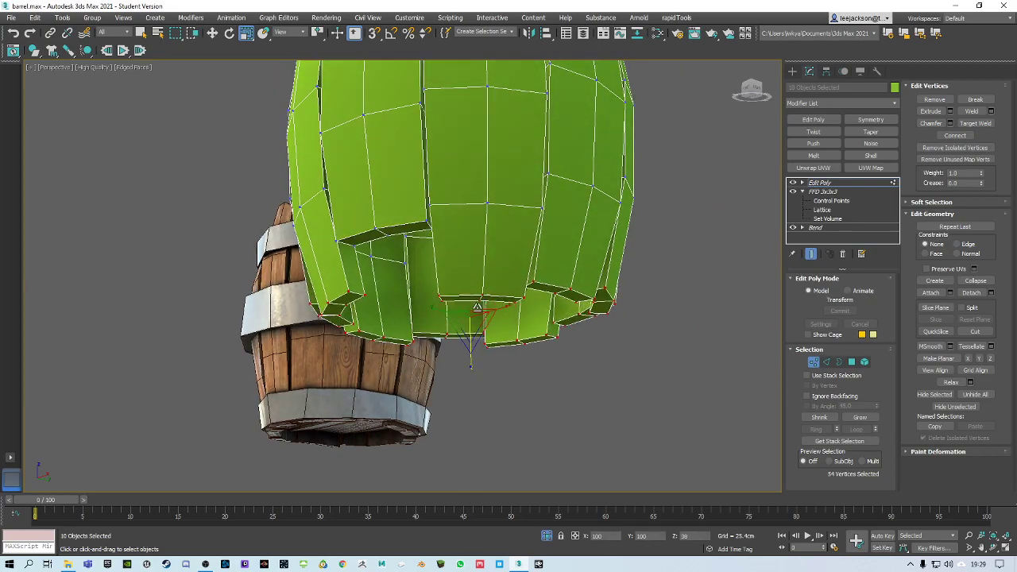
left_click_drag(498, 221, 498, 214)
middle_click_drag(497, 213, 522, 259, "alt")
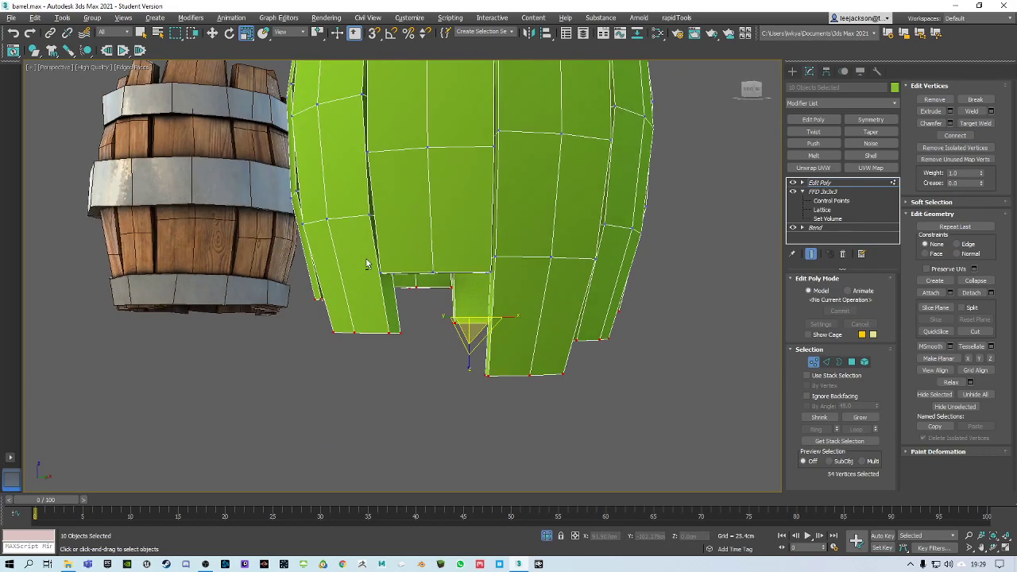
Step: Add the missed vertices at the planks' lower ends to the selection, checking both outside and inside the barrel
middle_click_drag(398, 293, 440, 304, "alt")
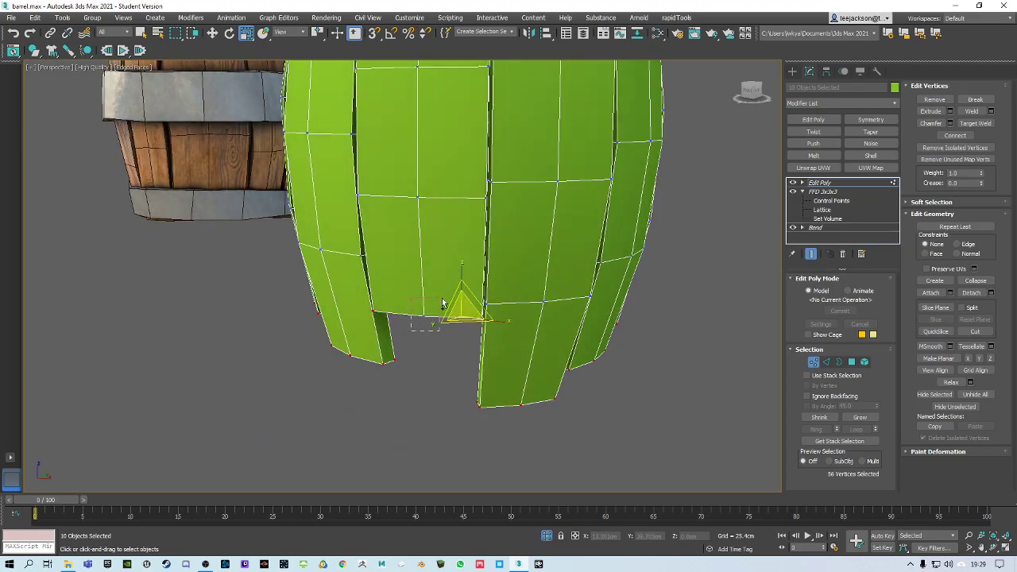
middle_click_drag(506, 302, 672, 270, "alt")
scroll(478, 358, "up", 6)
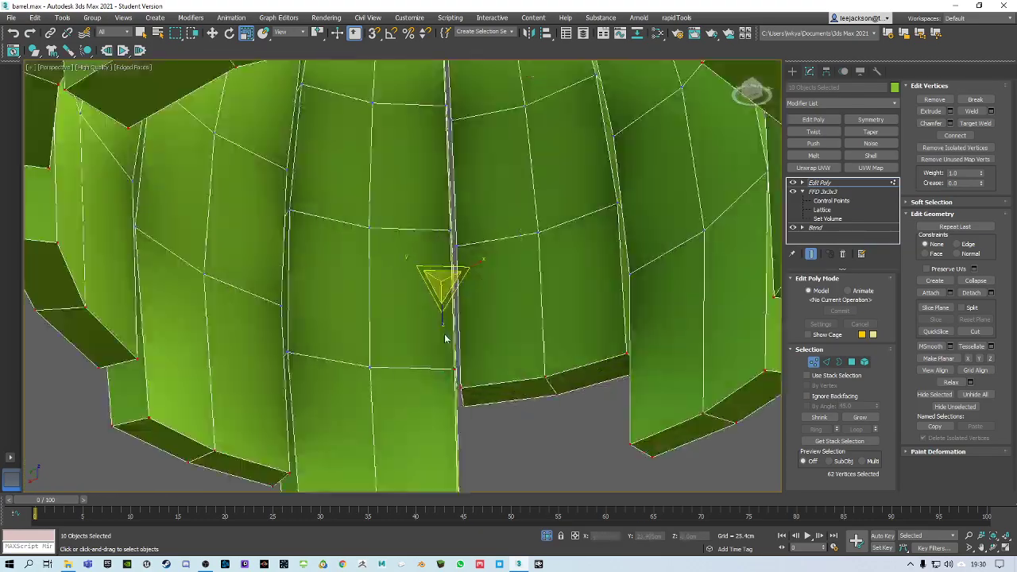
scroll(478, 358, "down", 8)
middle_click_drag(477, 358, 459, 348, "alt")
scroll(490, 326, "down", 5)
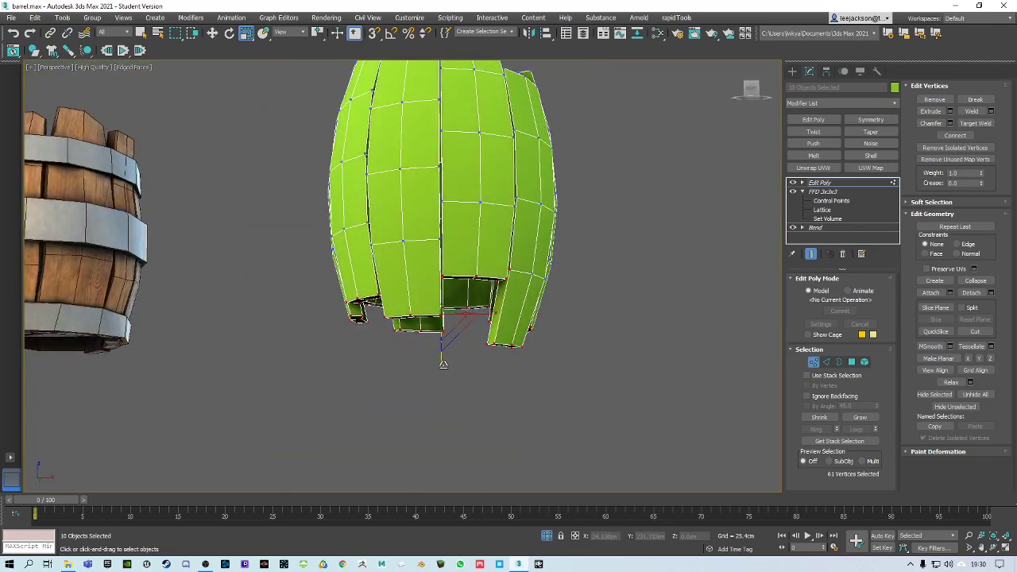
Step: Correct the lower-end vertex selection, scale it to about 16% in Z to even out the barrel's bottom, and leave vertex editing
left_click_drag(444, 362, 447, 326)
scroll(514, 316, "up", 4)
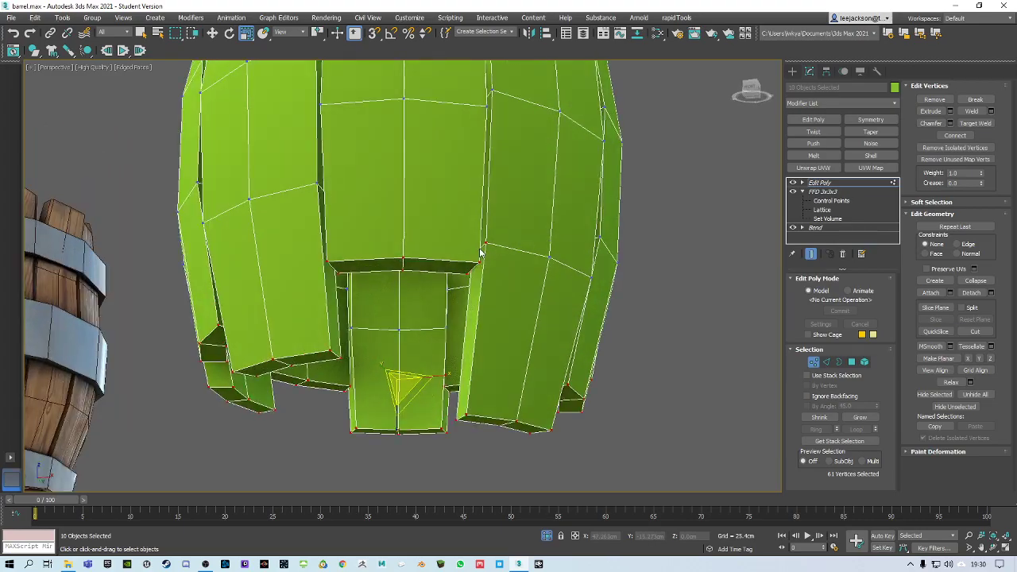
middle_click_drag(490, 249, 521, 268, "alt")
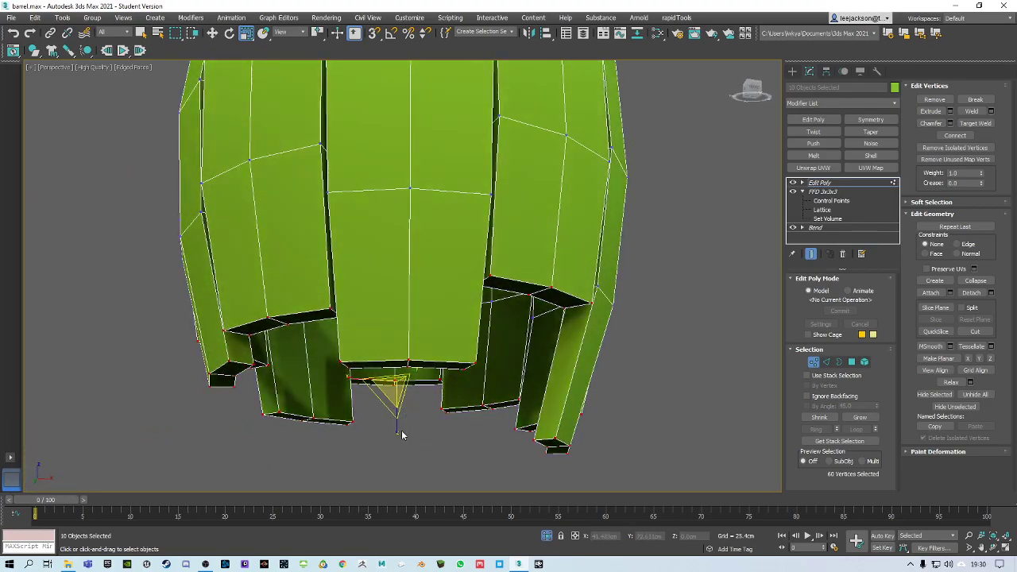
left_click_drag(398, 428, 407, 365)
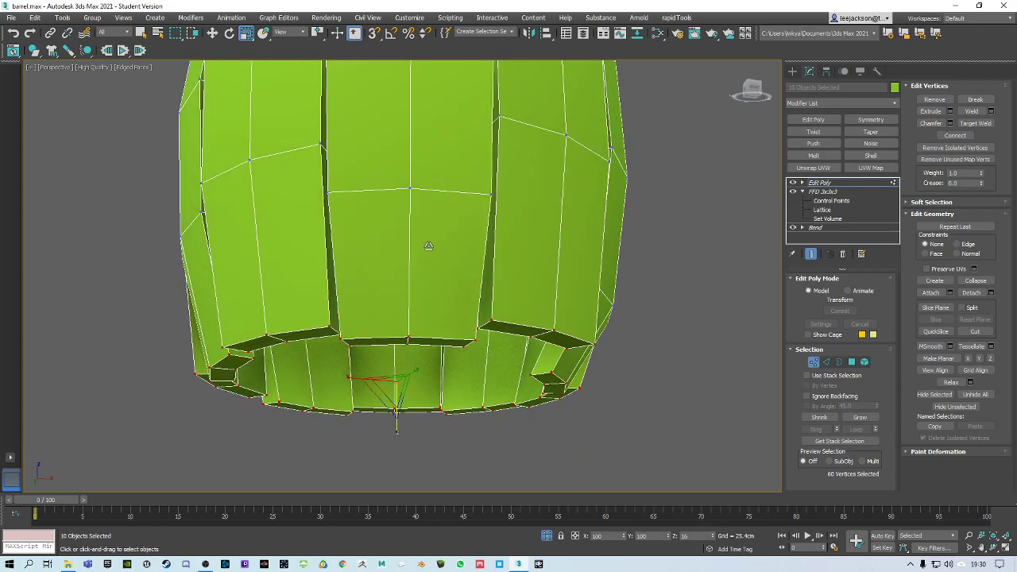
middle_click_drag(434, 217, 499, 294, "alt")
scroll(496, 294, "down", 6)
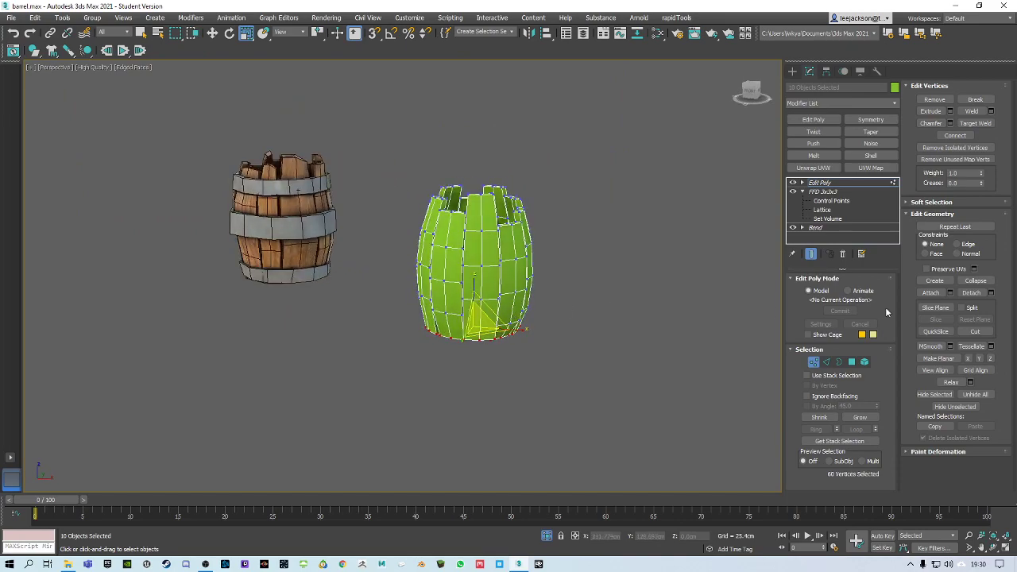
left_click(814, 362)
Step: Add a second FFD 3x3x3 modifier to all ten planks above the Edit Poly modifier
middle_click_drag(551, 214, 582, 270)
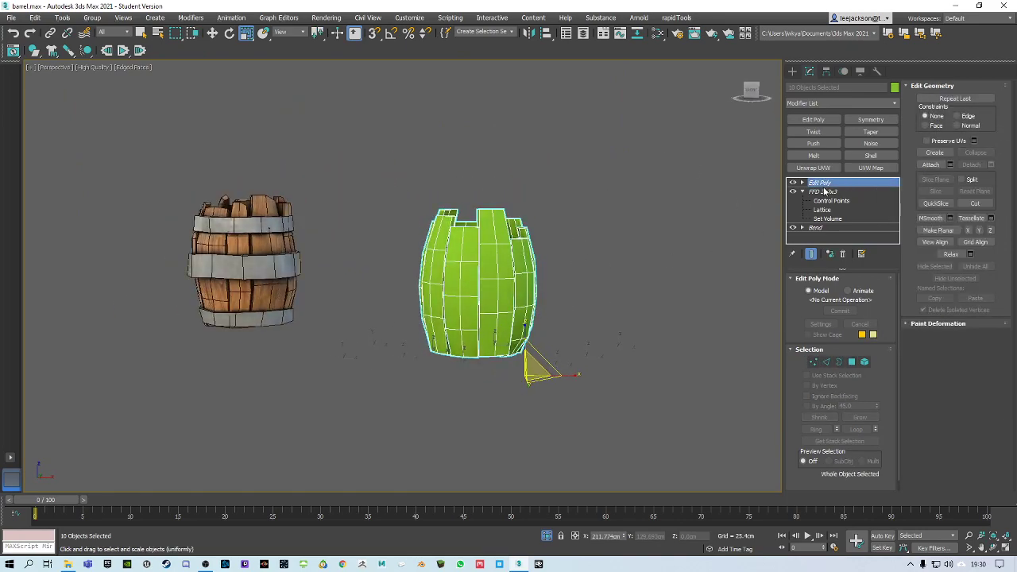
middle_click_drag(508, 256, 498, 222, "alt")
scroll(501, 316, "up", 3)
middle_click_drag(554, 342, 533, 294, "alt")
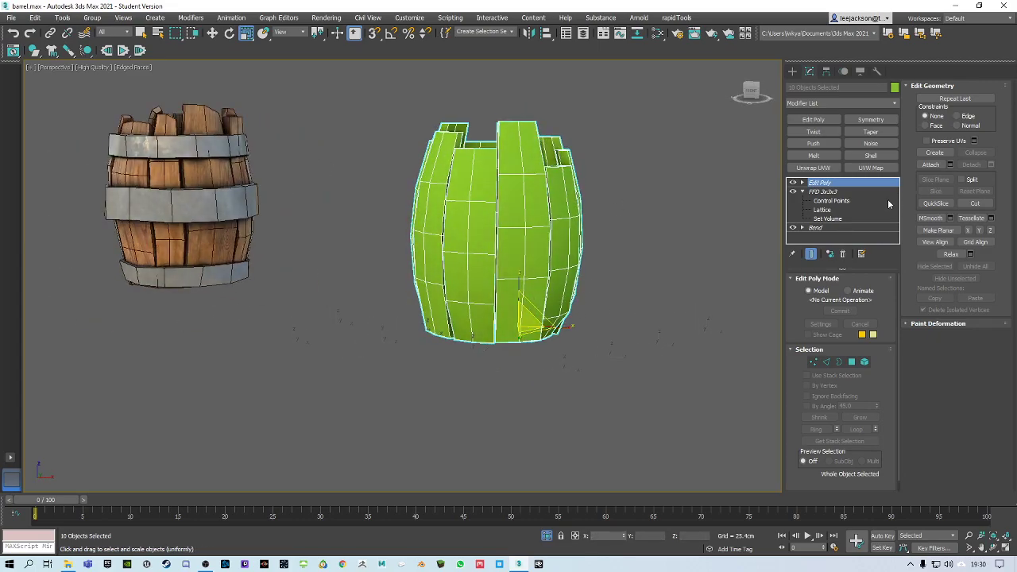
left_click(812, 101)
key("f")
key("f")
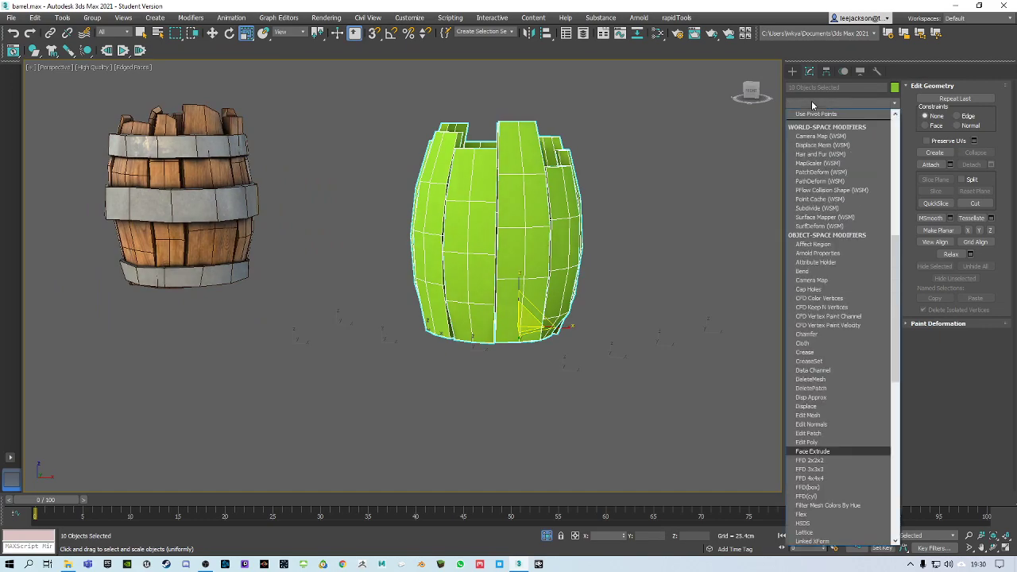
left_click(806, 125)
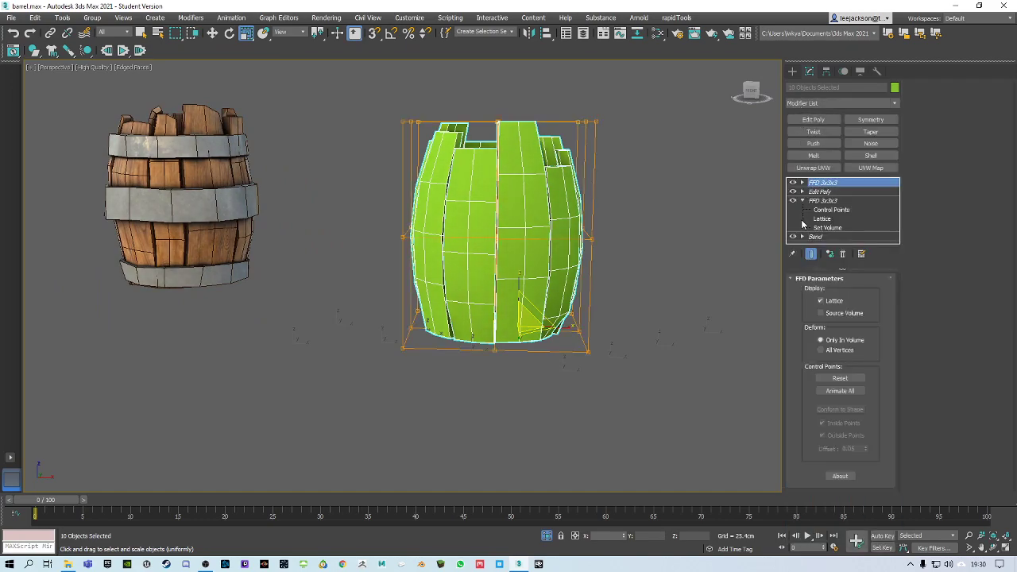
Step: Scale the new lattice's lower control points to about 86% in X and Y to taper the barrel's base, and deselect everything
left_click(831, 192)
middle_click_drag(457, 278, 453, 318, "alt")
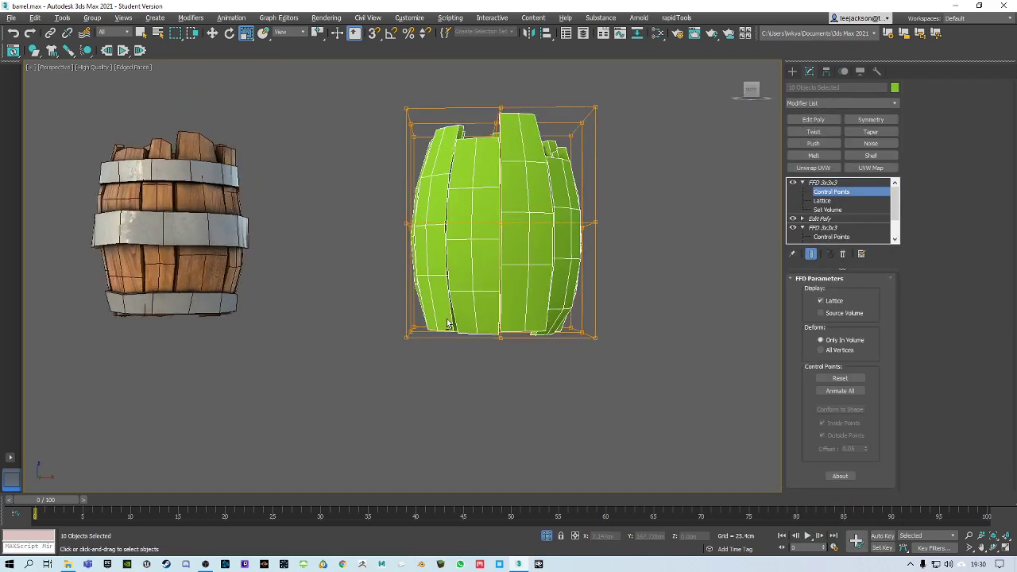
left_click_drag(685, 314, 687, 311)
middle_click_drag(521, 306, 510, 340, "alt")
left_click_drag(510, 325, 507, 335)
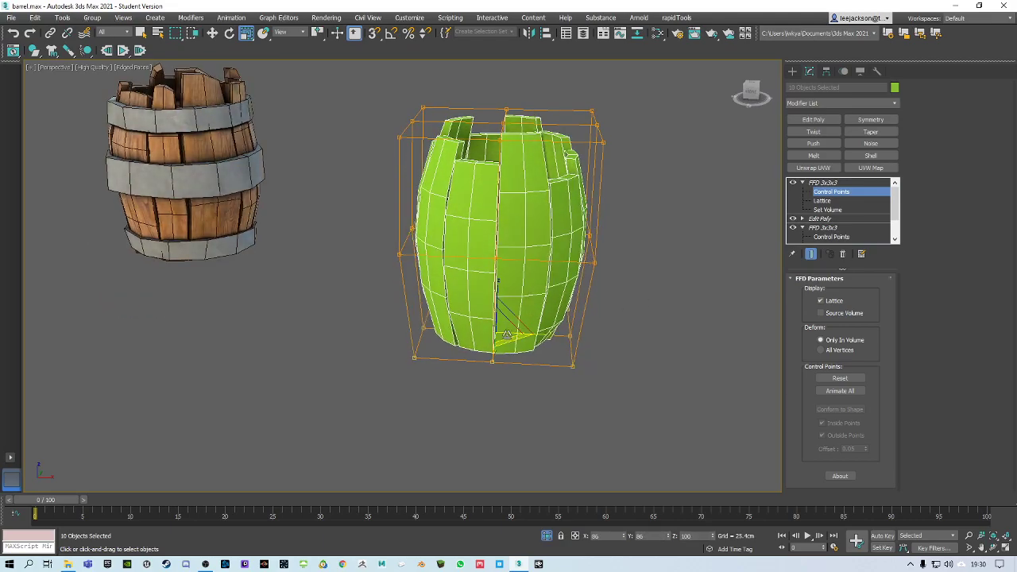
middle_click_drag(505, 332, 794, 270, "alt")
scroll(685, 243, "down", 3)
left_click(811, 186)
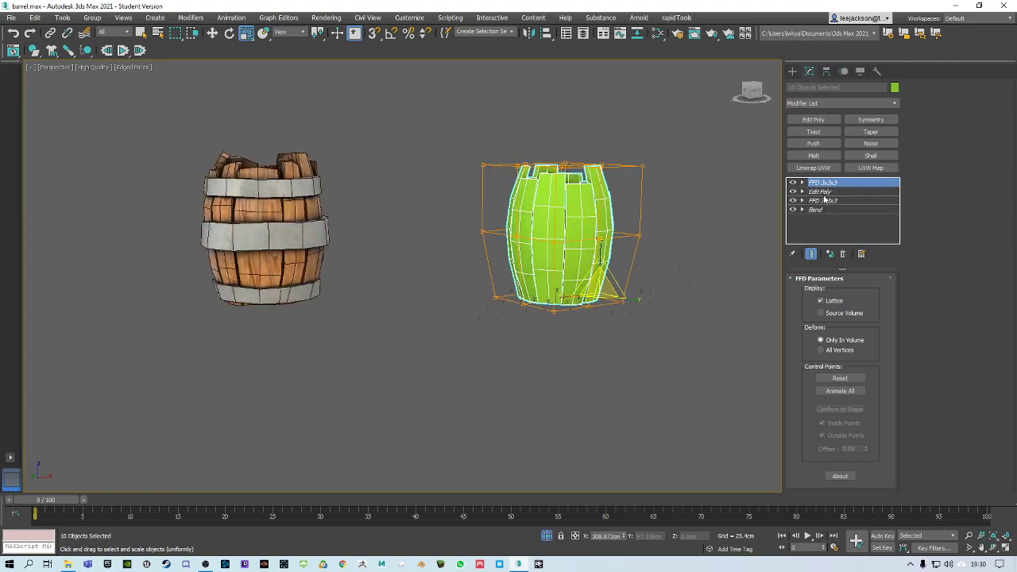
middle_click_drag(681, 238, 604, 281, "alt")
left_click(625, 315)
middle_click_drag(624, 315, 556, 311, "alt")
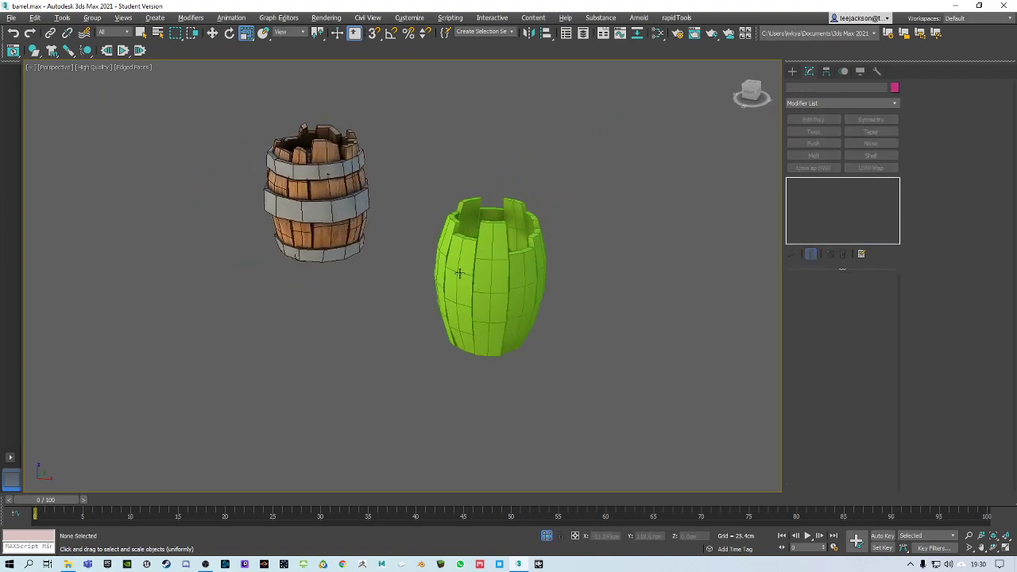
Step: Examine individual planks and the gaps between them around the barrel's jagged upper end
left_click(491, 275)
mouse_move(491, 275)
middle_mouse_down("alt")
mouse_move(442, 270)
mouse_move(484, 267)
middle_mouse_up("alt")
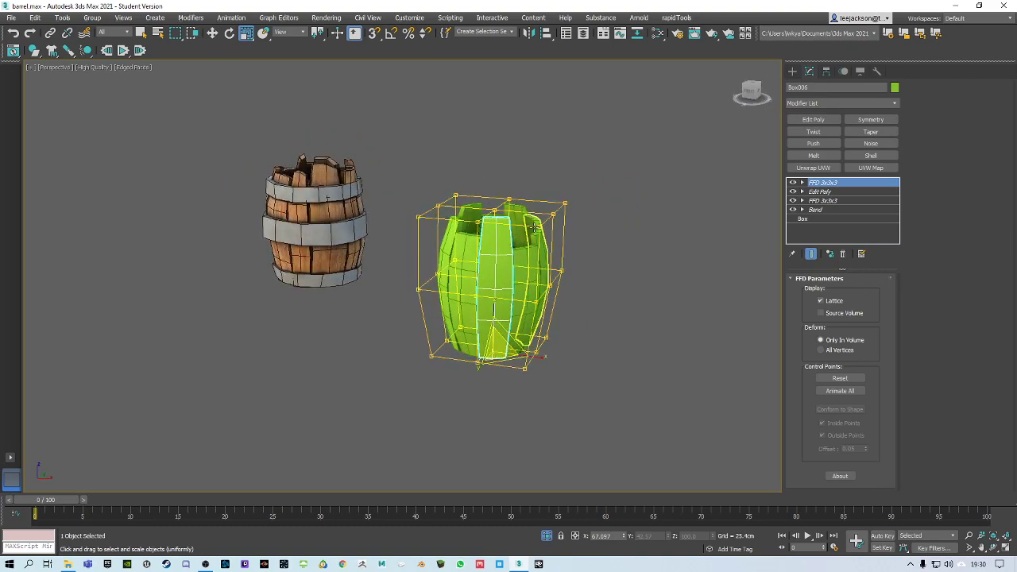
middle_click_drag(516, 228, 568, 278, "alt")
right_click(557, 250)
left_click(573, 267)
left_click(567, 278)
mouse_move(495, 243)
middle_mouse_down("alt")
mouse_move(518, 236)
mouse_move(410, 259)
mouse_move(208, 184)
mouse_move(477, 246)
middle_mouse_up("alt")
left_click(481, 215)
scroll(476, 246, "up", 4)
middle_click_drag(405, 219, 404, 274)
scroll(348, 268, "up", 3)
scroll(321, 254, "down", 2)
scroll(325, 275, "down", 5)
middle_click_drag(629, 325, 509, 294)
scroll(507, 293, "up", 4)
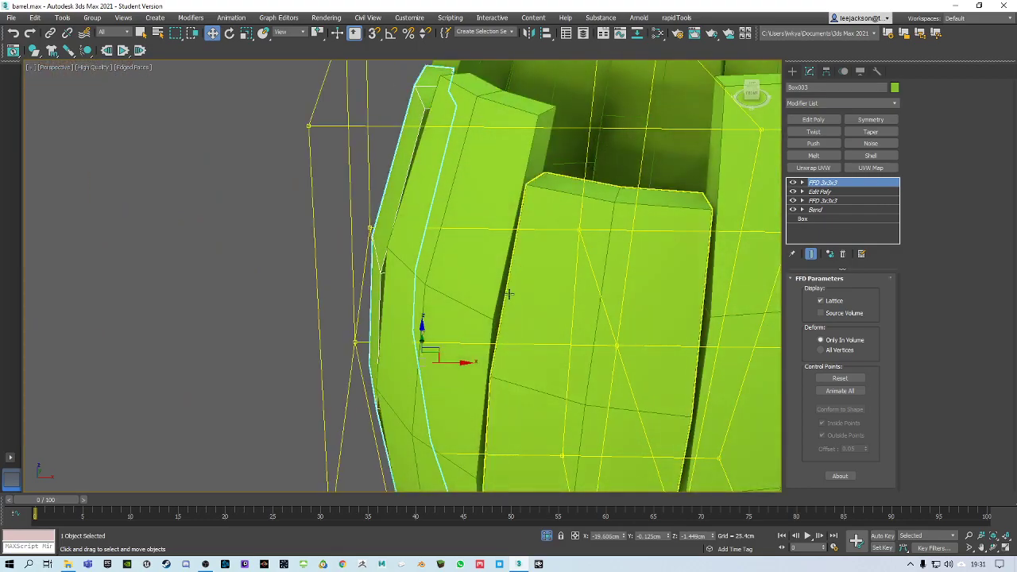
scroll(507, 292, "down", 8)
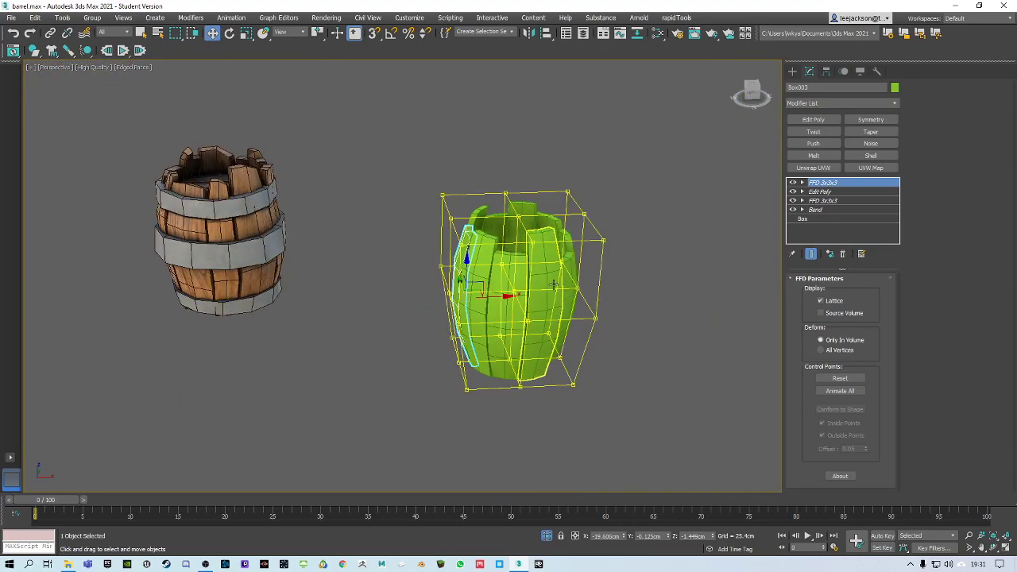
Step: Copy one plank out beside the barrel and delete the copy's FFD, Edit Poly and Bend modifiers, leaving the plain box
middle_click_drag(554, 284, 491, 283, "alt")
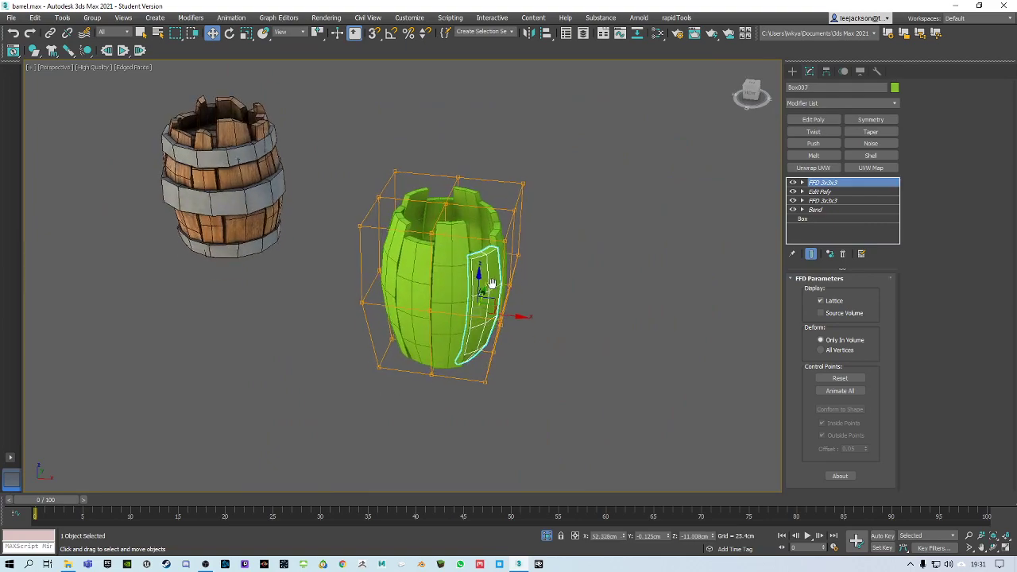
mouse_move(507, 316)
left_mouse_down("shift")
mouse_move(584, 320)
mouse_move(587, 329)
left_mouse_up("shift")
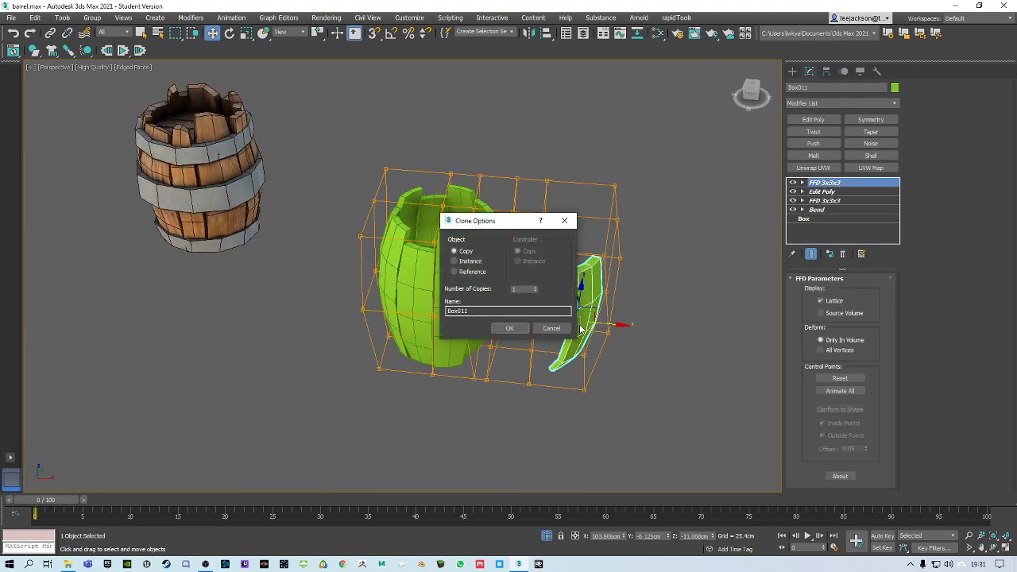
left_click(512, 328)
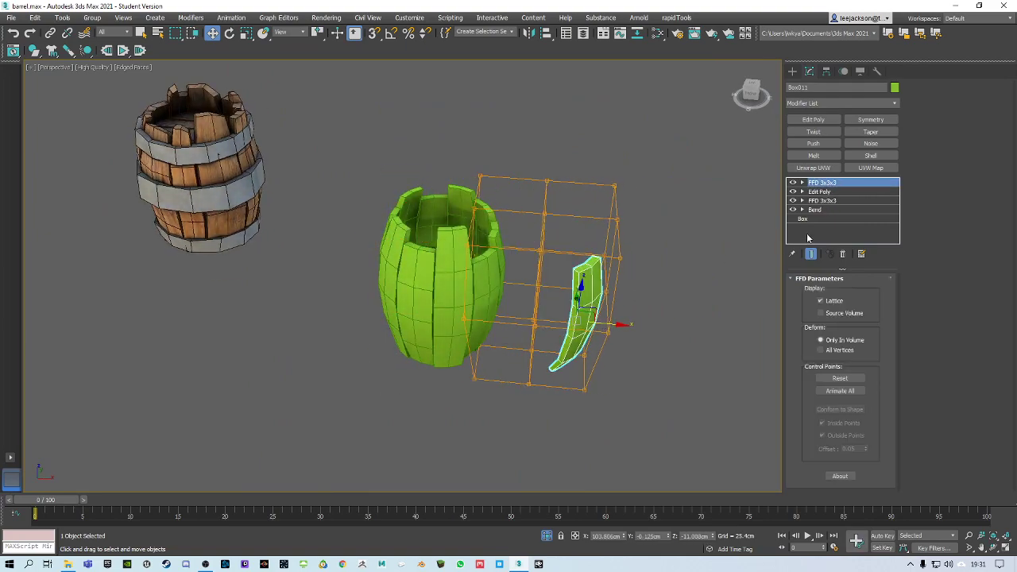
left_click(844, 255)
left_click(844, 254)
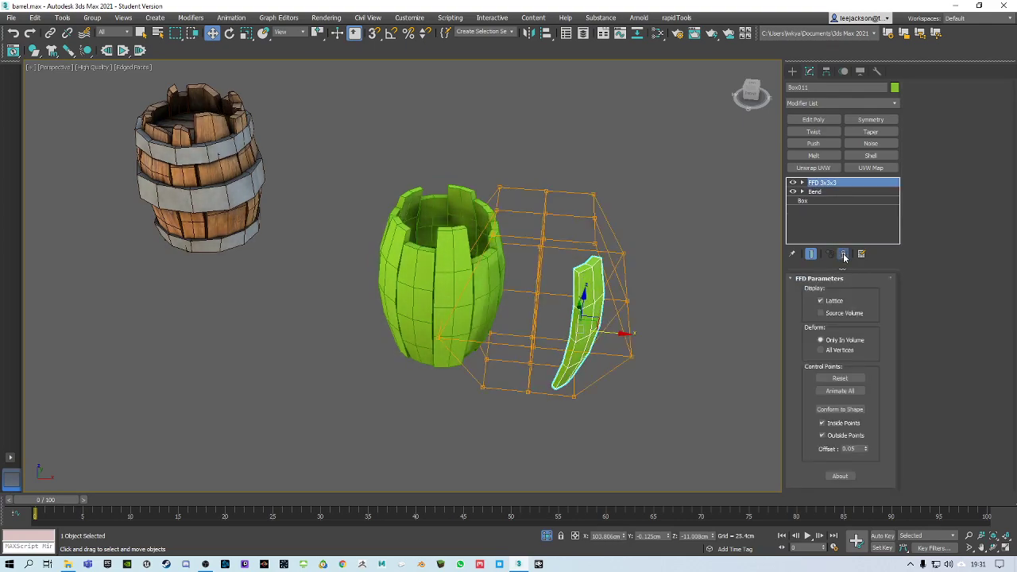
left_click(844, 255)
left_click(844, 255)
Step: Rotate the plain plank copy -90 degrees about X to lay it flat
middle_click_drag(627, 299, 628, 260)
right_click(611, 291)
left_click(631, 312)
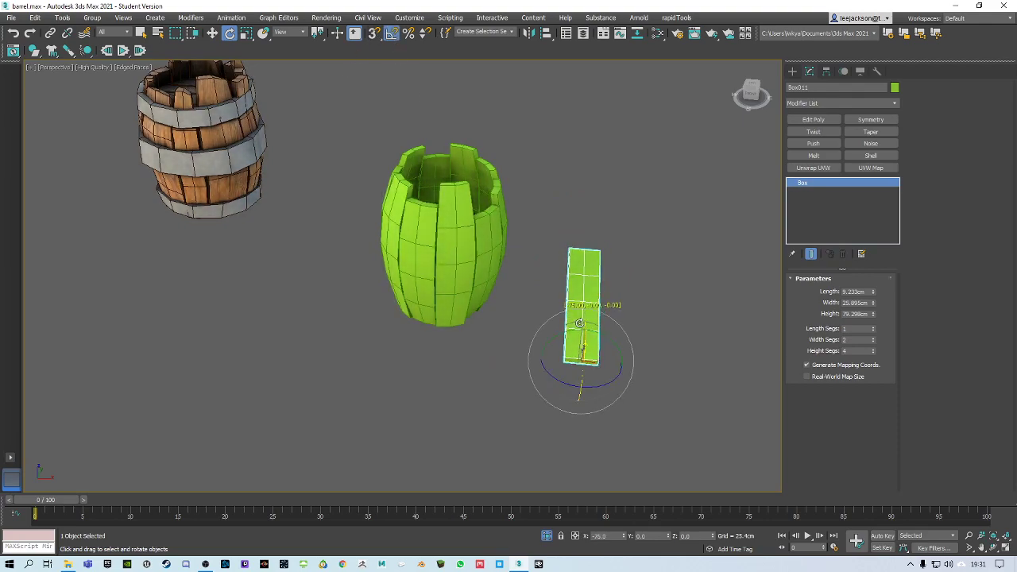
key("w")
Step: Move the flat plank to the open space between the two barrels and narrow it in X
middle_click_drag(588, 303, 571, 298)
mouse_move(612, 175)
middle_mouse_down("alt")
mouse_move(606, 154)
mouse_move(614, 194)
middle_mouse_up("alt")
middle_click_drag(392, 165, 332, 231, "alt")
scroll(459, 225, "up", 5)
left_click(356, 253)
left_click_drag(374, 384, 346, 385)
right_click(336, 272)
left_click(352, 292)
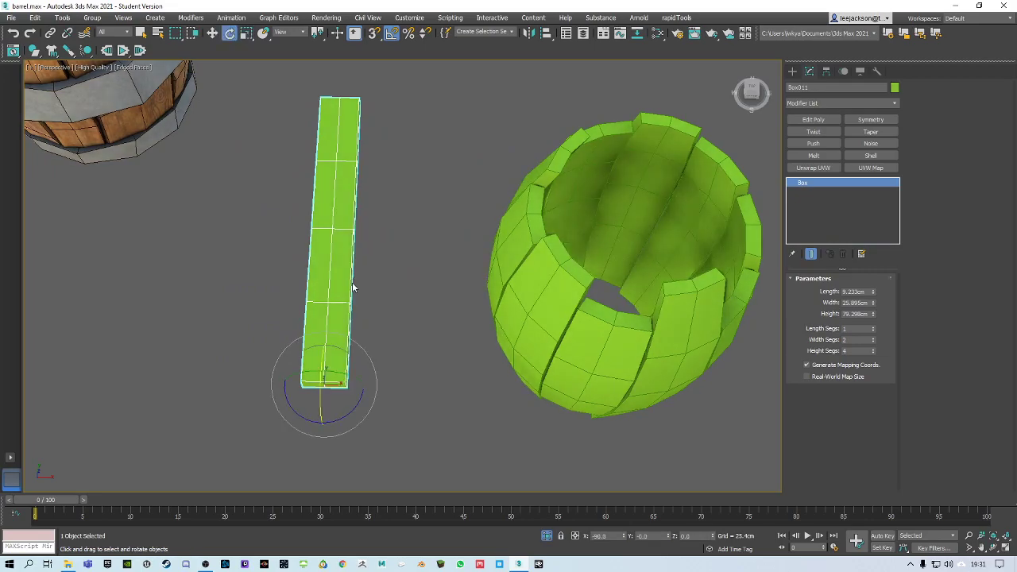
Step: Copy the narrow flat plank alongside itself in X and scale the copy wider in X
right_click(336, 354)
left_click(352, 366)
middle_click_drag(352, 364, 348, 333, "alt")
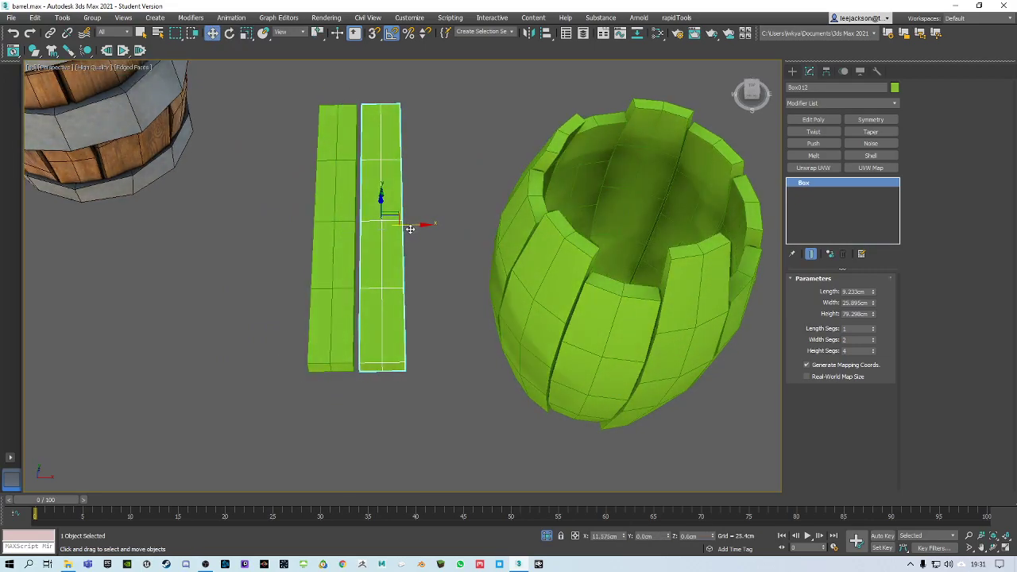
left_click_drag(409, 226, 407, 233, "shift")
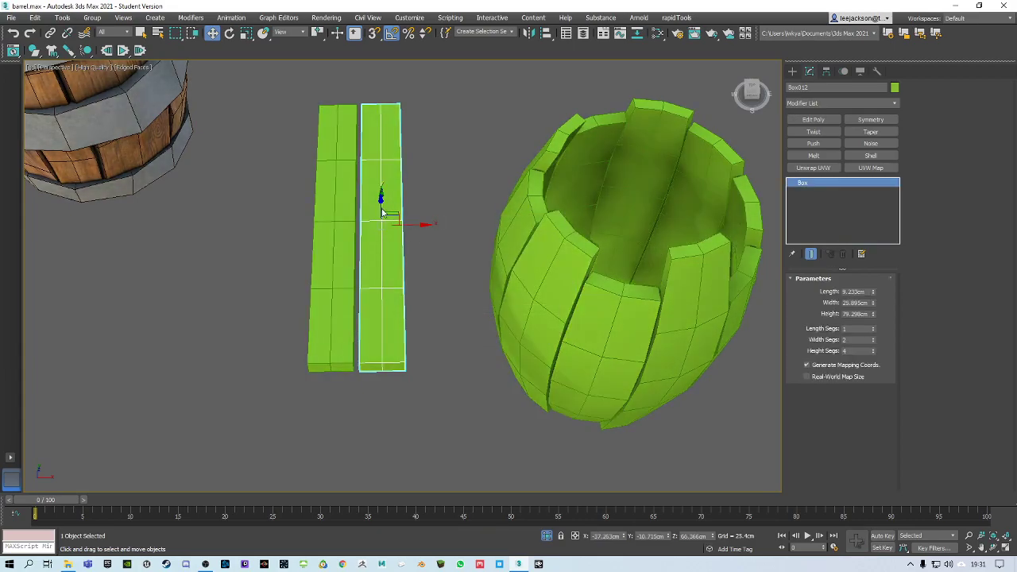
left_click(398, 233)
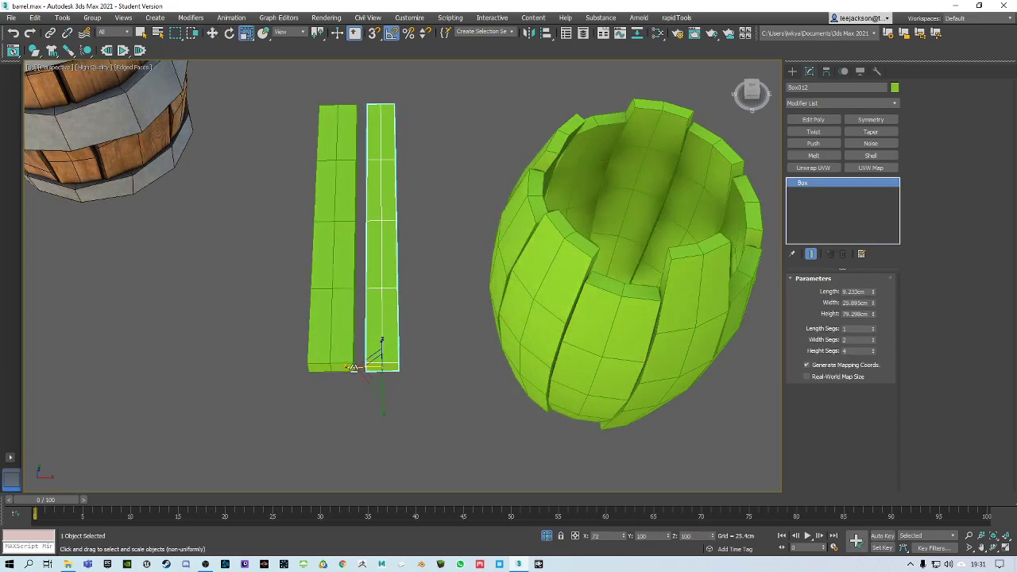
left_click(371, 329)
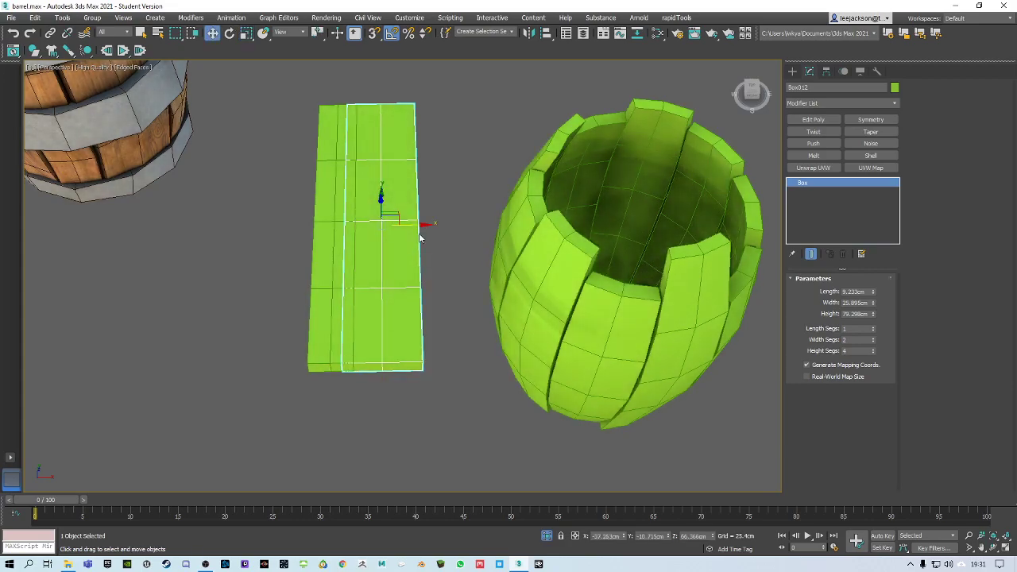
Step: Add a third plank by copying the wide one alongside, reducing its X scale to about 47% and leaving only a narrow gap
right_click(427, 224)
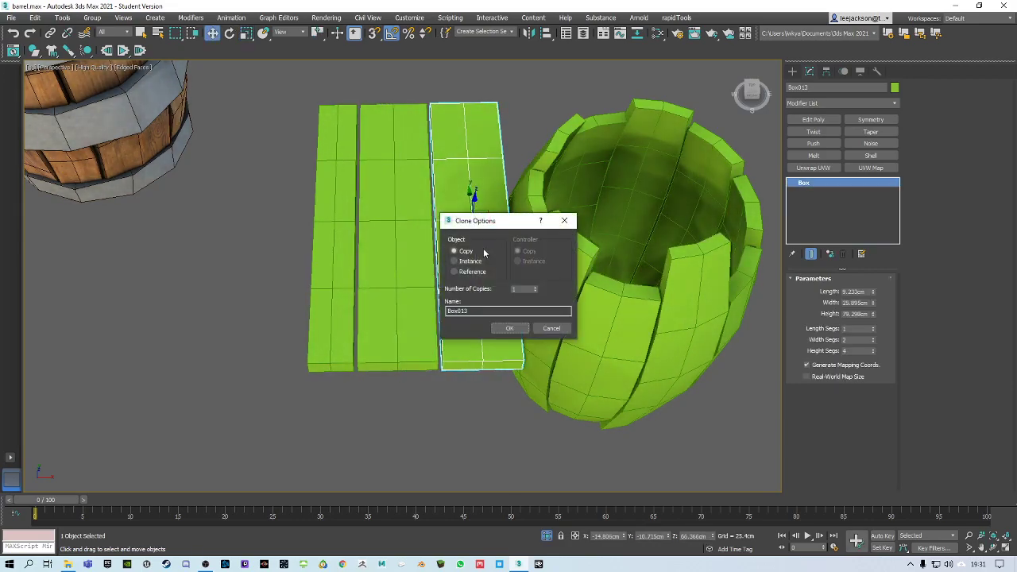
left_click(490, 259)
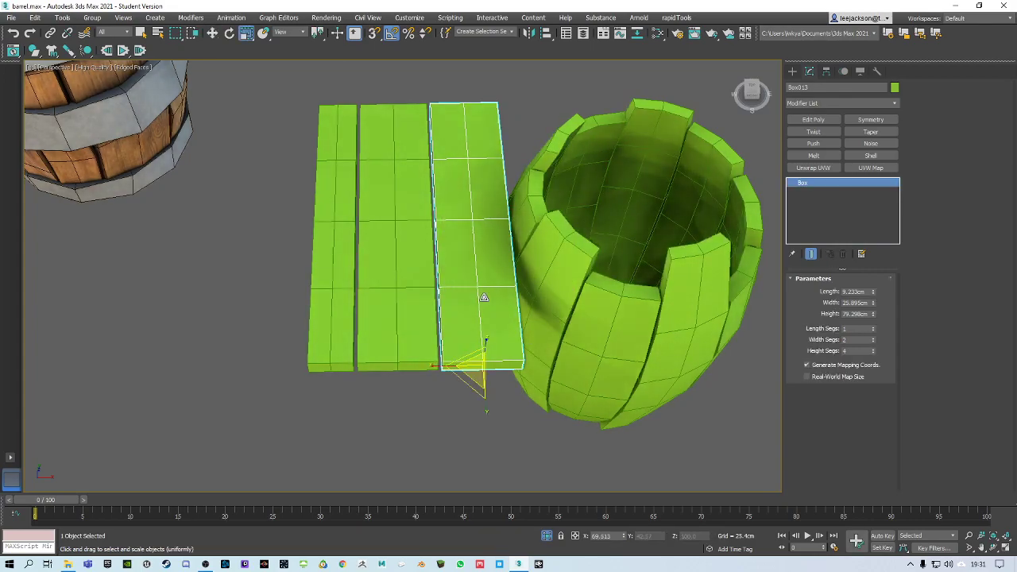
left_click_drag(451, 364, 457, 357)
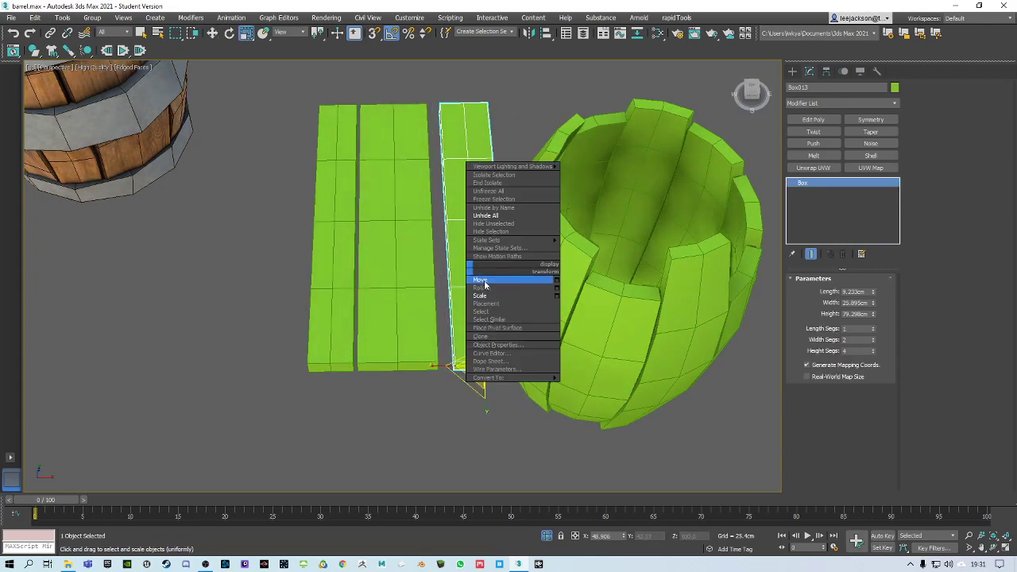
left_click_drag(497, 226, 493, 223)
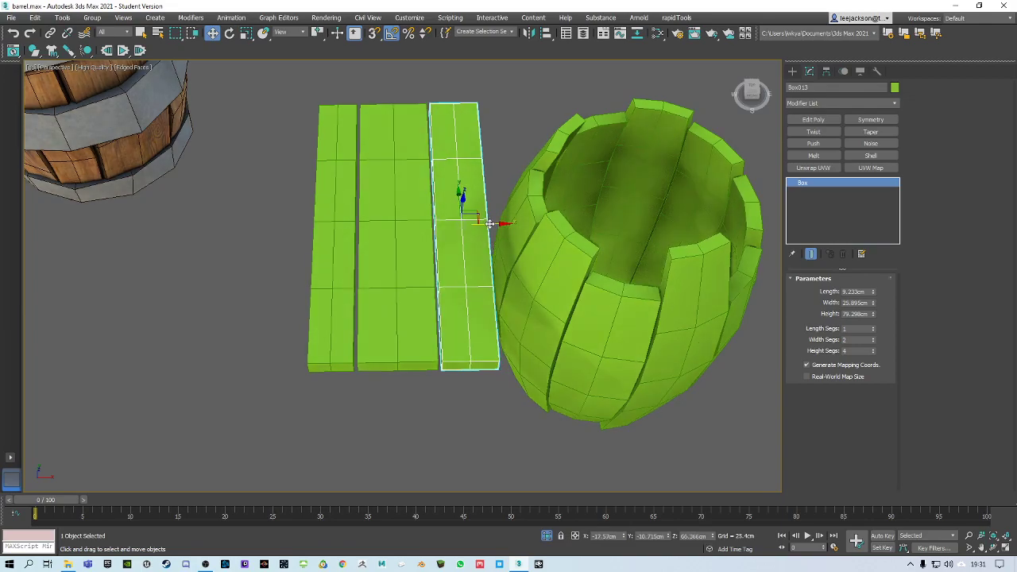
middle_click_drag(489, 223, 477, 238, "alt")
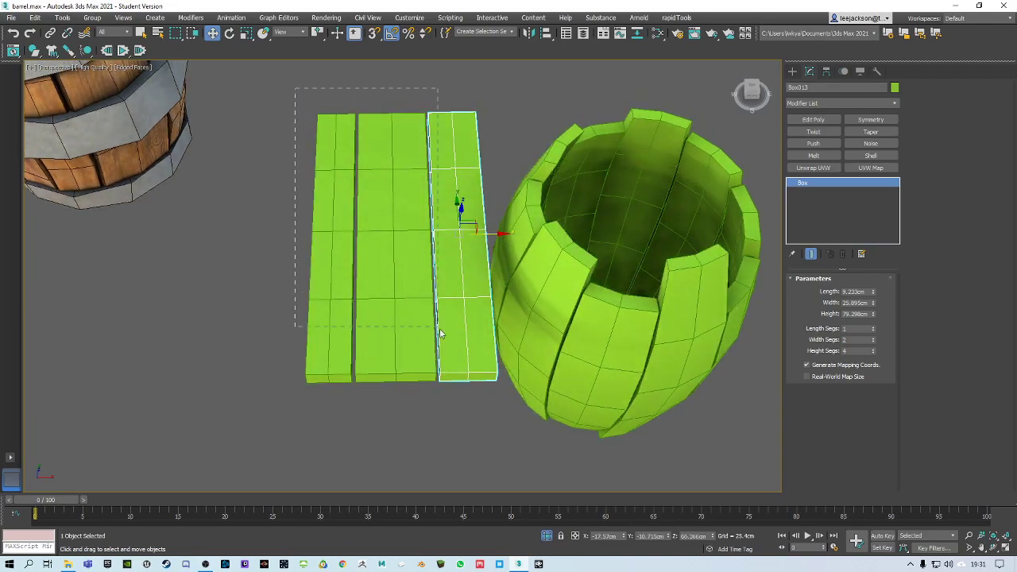
Step: Select all three flat planks and copy them alongside in X to make a row of six
left_click_drag(436, 328, 439, 327)
mouse_move(418, 234)
left_mouse_down("shift")
mouse_move(598, 241)
mouse_move(245, 228)
left_mouse_up("shift")
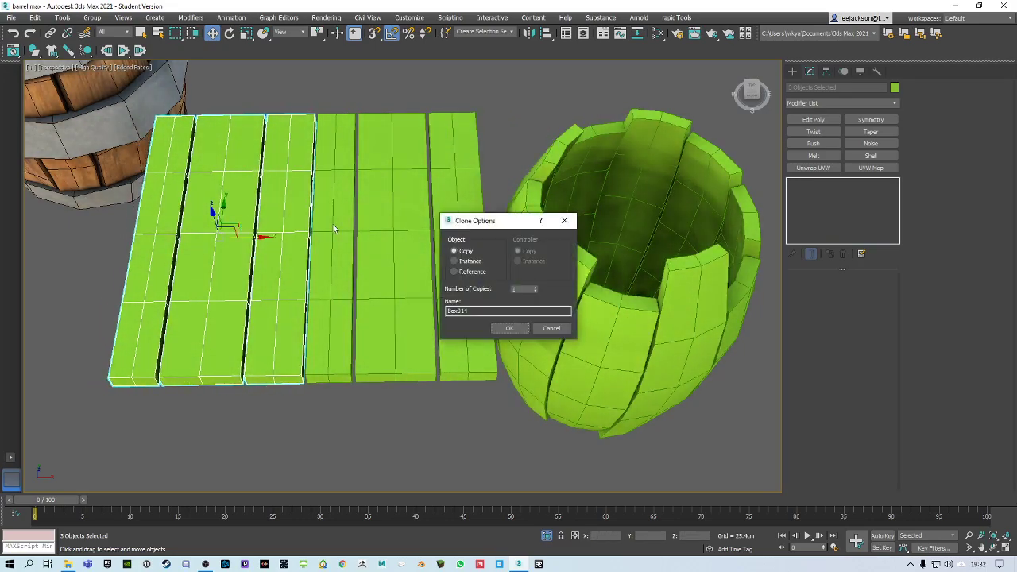
left_click(509, 327)
Step: Select all six flat planks, move them in X over the green barrel, and raise them about 63 cm above it
mouse_move(357, 225)
middle_mouse_down("alt")
mouse_move(411, 268)
mouse_move(296, 203)
middle_mouse_up("alt")
left_click_drag(286, 199, 288, 359)
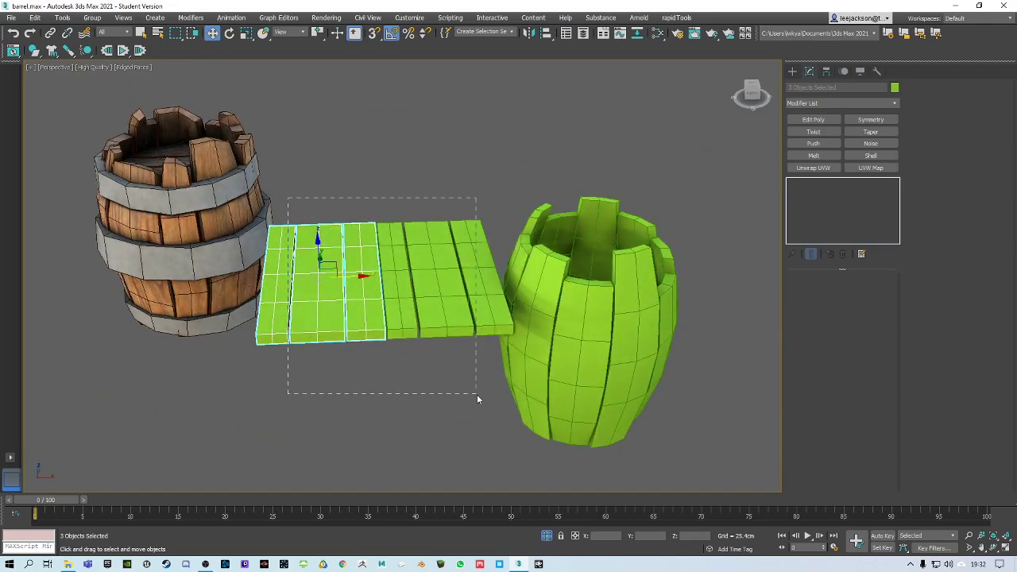
left_click_drag(477, 394, 476, 394)
left_click_drag(395, 285, 620, 284)
middle_click_drag(621, 284, 497, 295, "alt")
left_click_drag(502, 285, 509, 127)
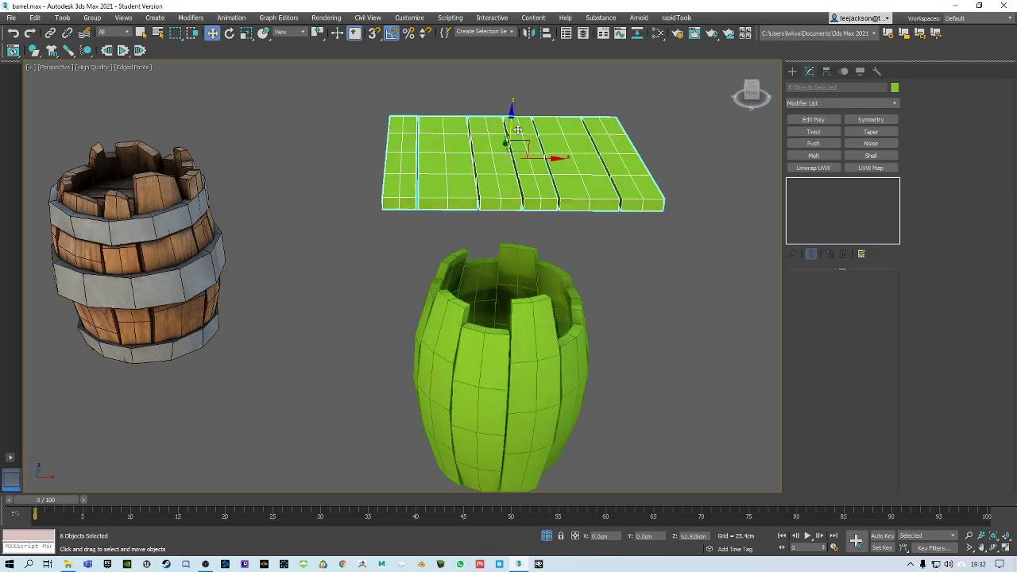
middle_click_drag(509, 127, 540, 281, "alt")
Step: Convert the outermost plank to Editable Poly and attach the other five planks to it
left_click(386, 164)
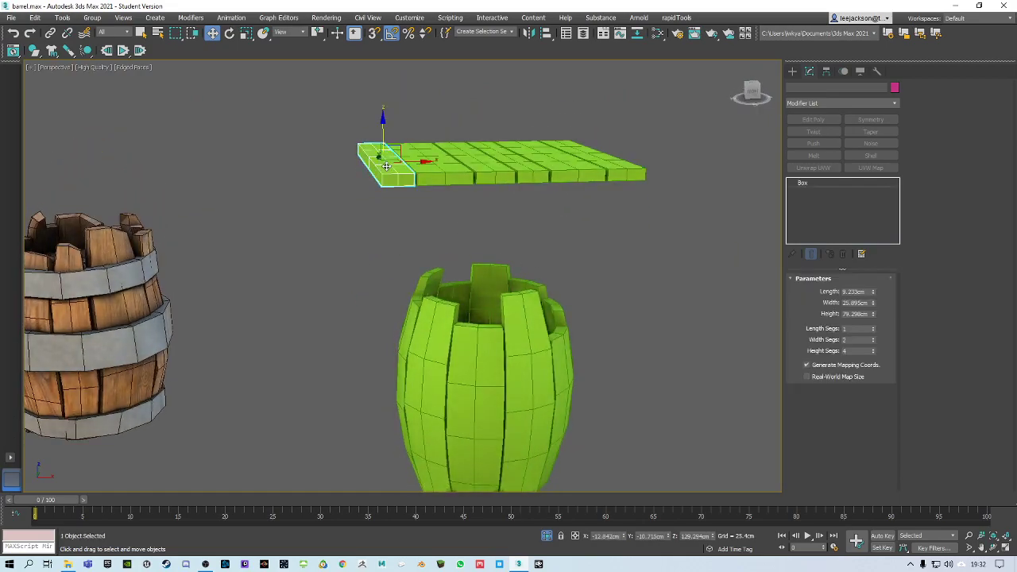
right_click(442, 166)
left_click(572, 285)
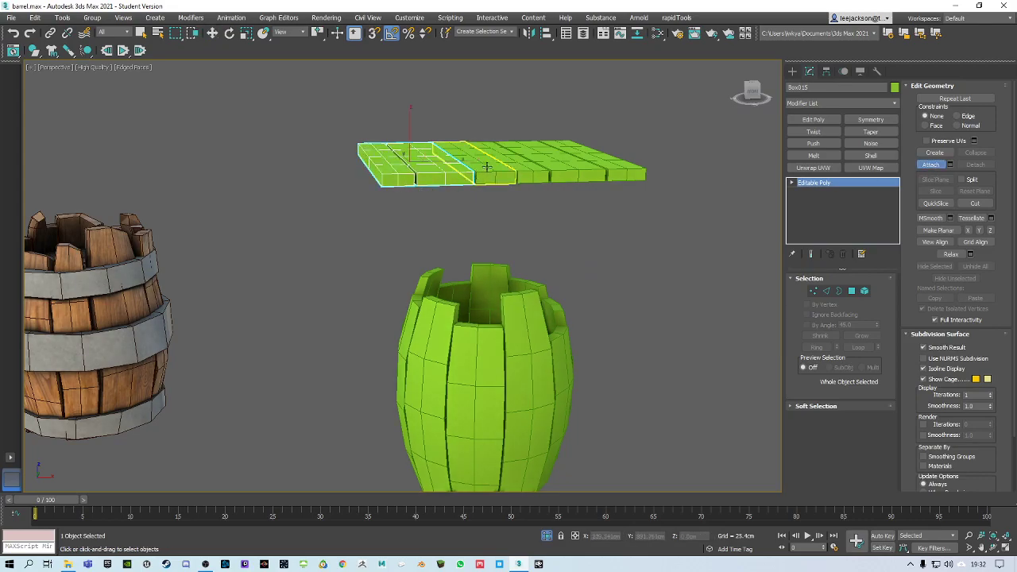
middle_click_drag(523, 181, 458, 193, "alt")
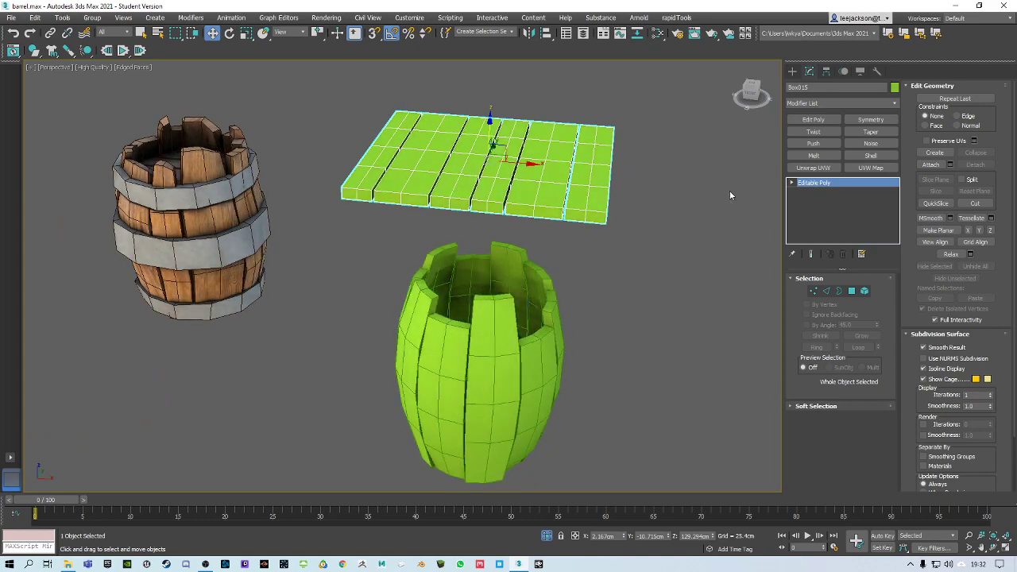
Step: Create a cylinder centred on the barrel in Top view, with about 26.7 cm radius and 11 cm height
left_click(718, 138)
left_click(793, 72)
left_click(819, 157)
middle_click_drag(556, 230, 488, 278, "alt")
key("t")
scroll(485, 260, "down", 10)
scroll(477, 245, "up", 8)
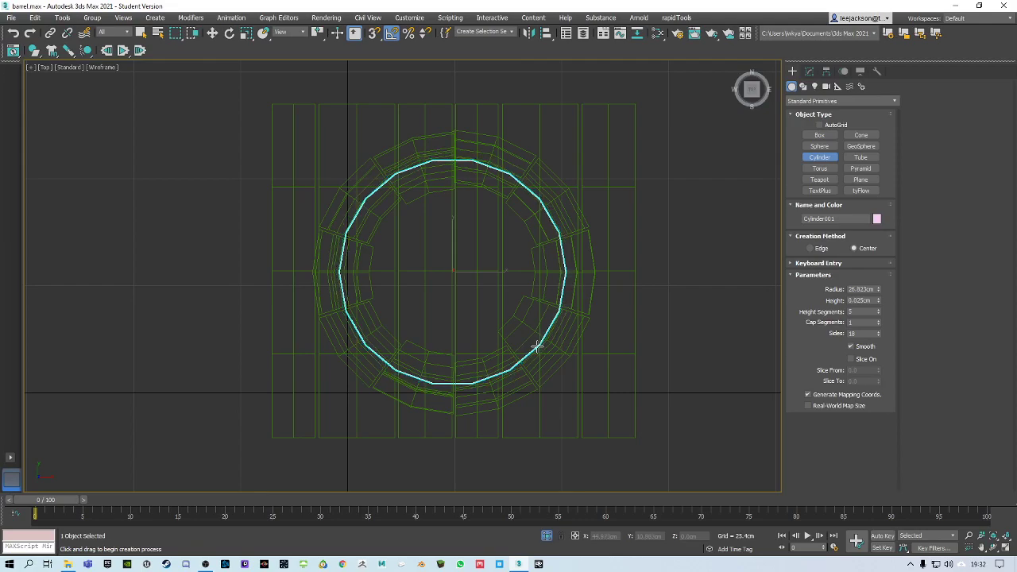
Step: Raise the cylinder in Z out of the barrel so it sits between the barrel's rim and the planks
key("w")
key("p")
middle_click_drag(500, 266, 481, 278, "alt")
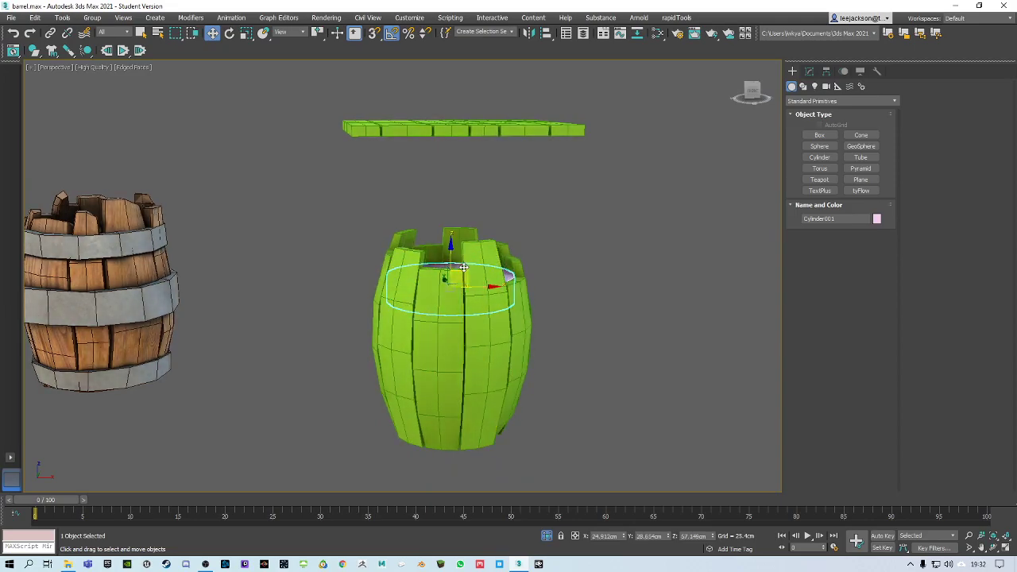
scroll(463, 268, "up", 5)
middle_click_drag(461, 275, 435, 270, "alt")
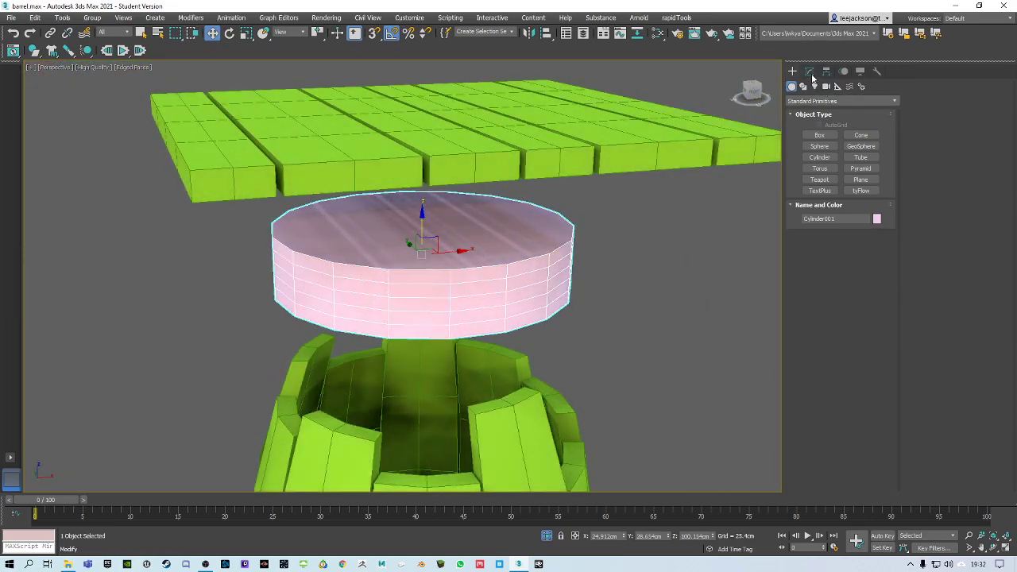
Step: Set the cylinder to 10 sides and 1 height segment, and raise it so it passes through the plank panel
left_click(810, 72)
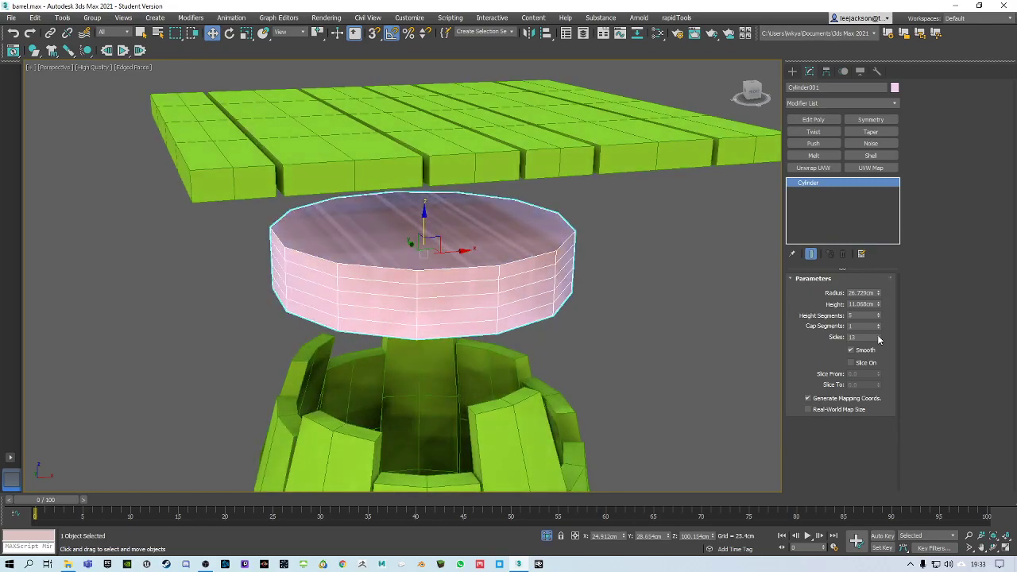
middle_click_drag(528, 219, 483, 140, "alt")
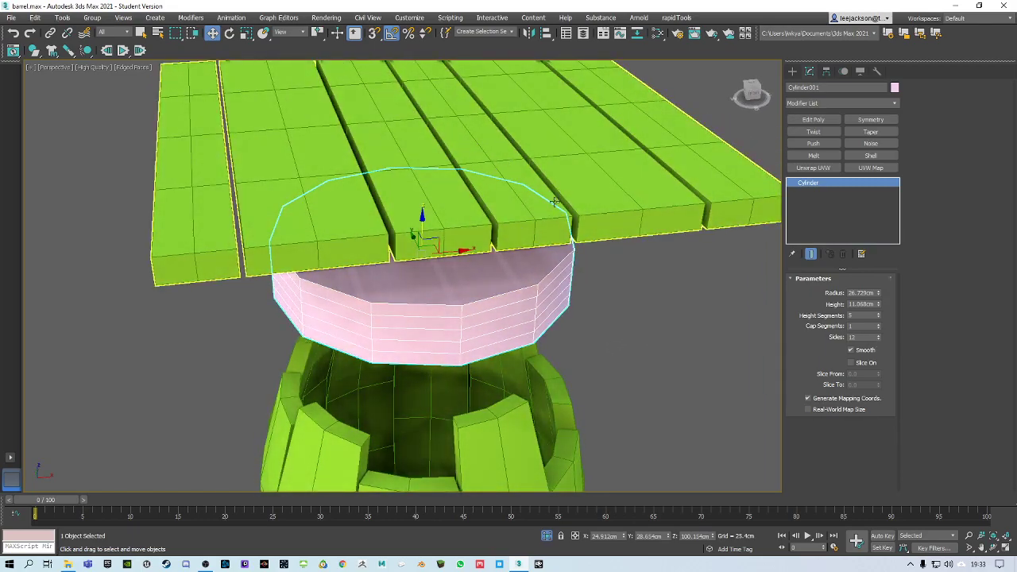
middle_click_drag(559, 194, 573, 250, "alt")
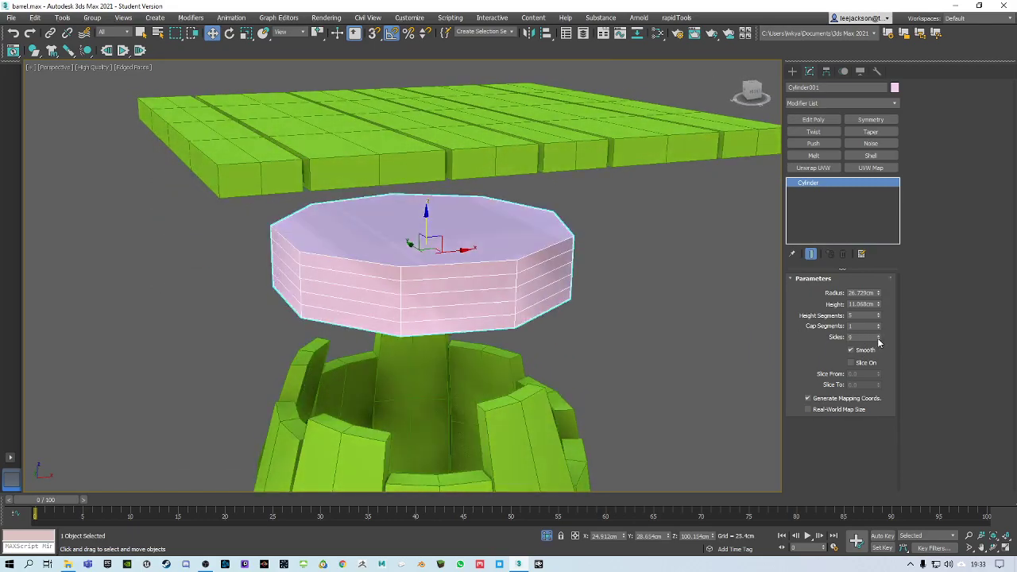
middle_click_drag(505, 261, 531, 287, "alt")
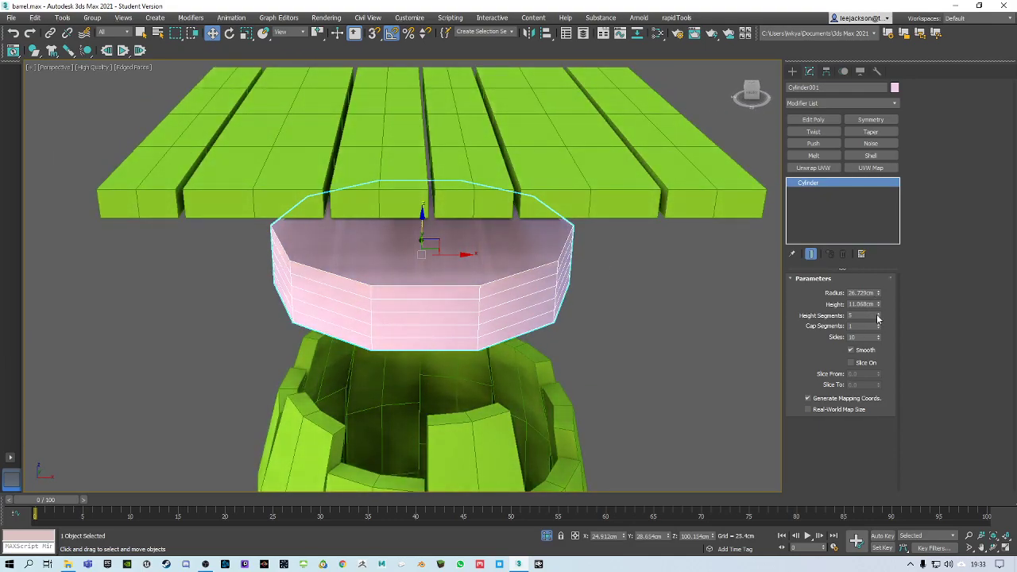
right_click(878, 318)
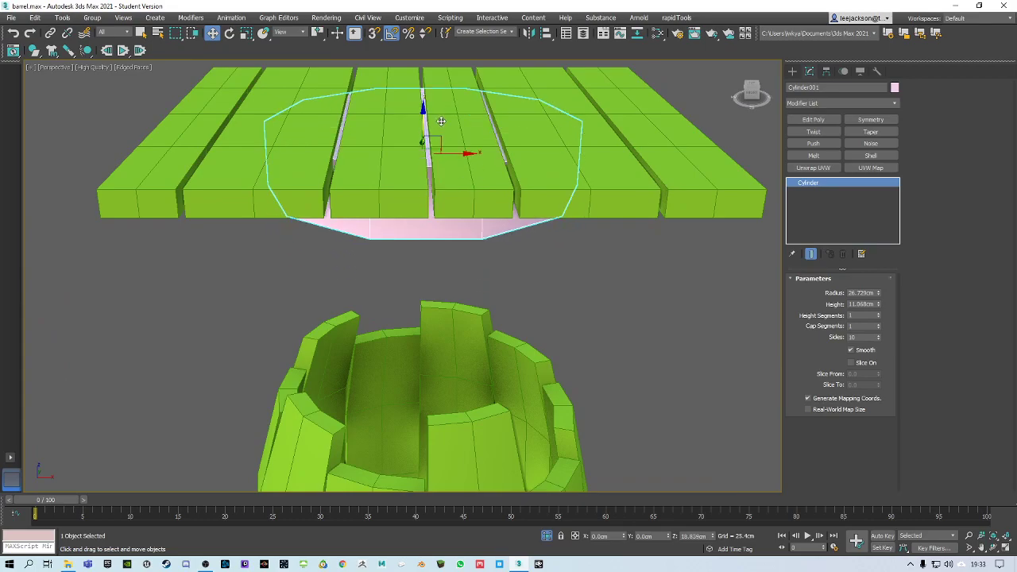
middle_click_drag(438, 94, 556, 182, "alt")
left_click(490, 205)
Step: Try a Boolean union of the plank panel with the cylinder, and remove the cylinder operand again
left_click(562, 157)
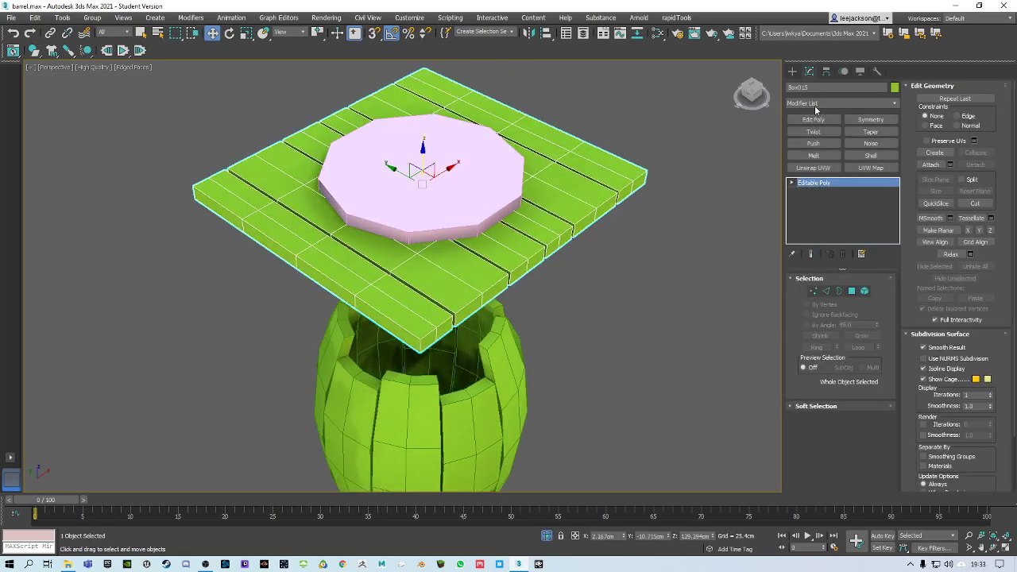
left_click(792, 71)
left_click(808, 102)
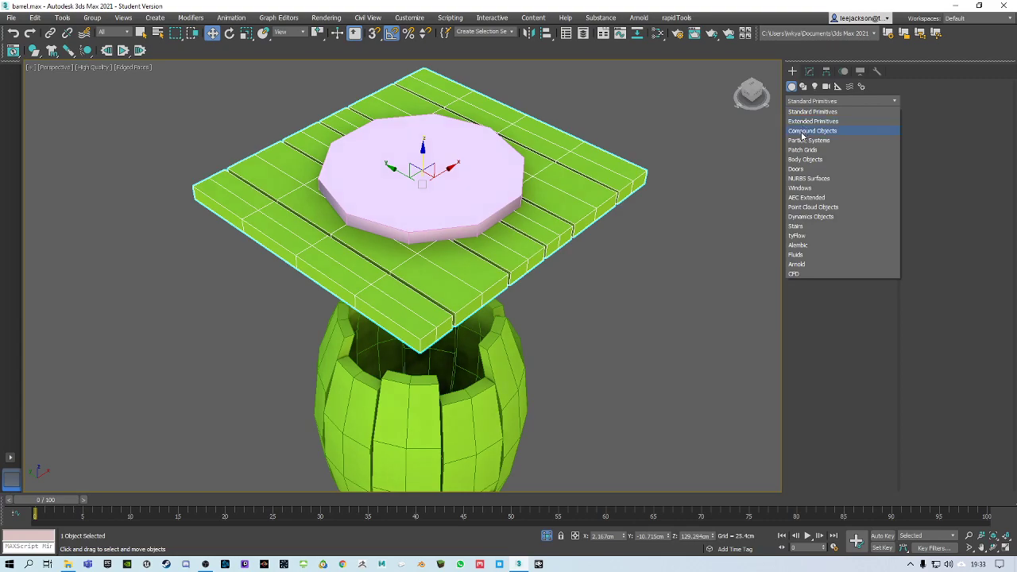
left_click(811, 130)
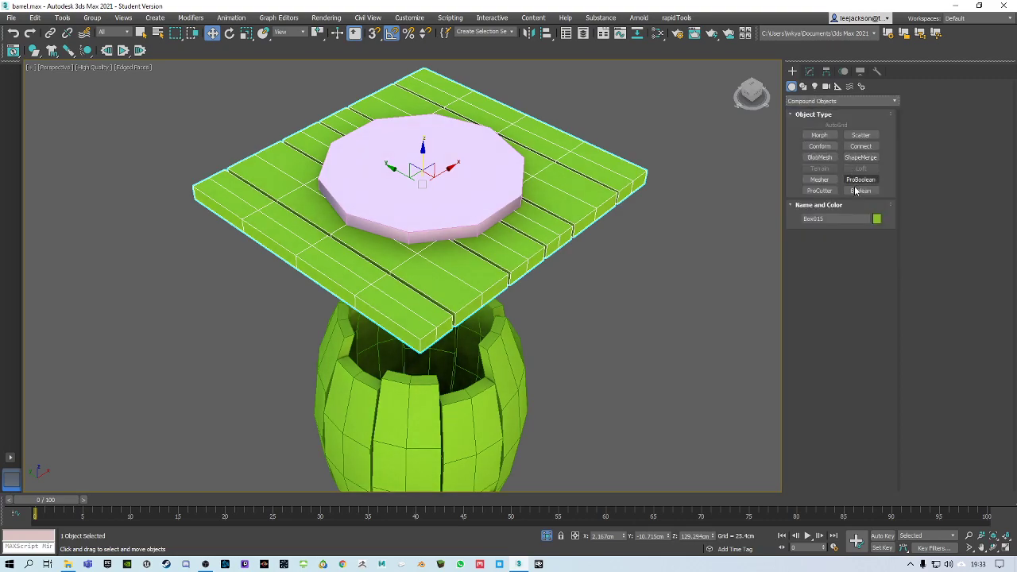
left_click(859, 192)
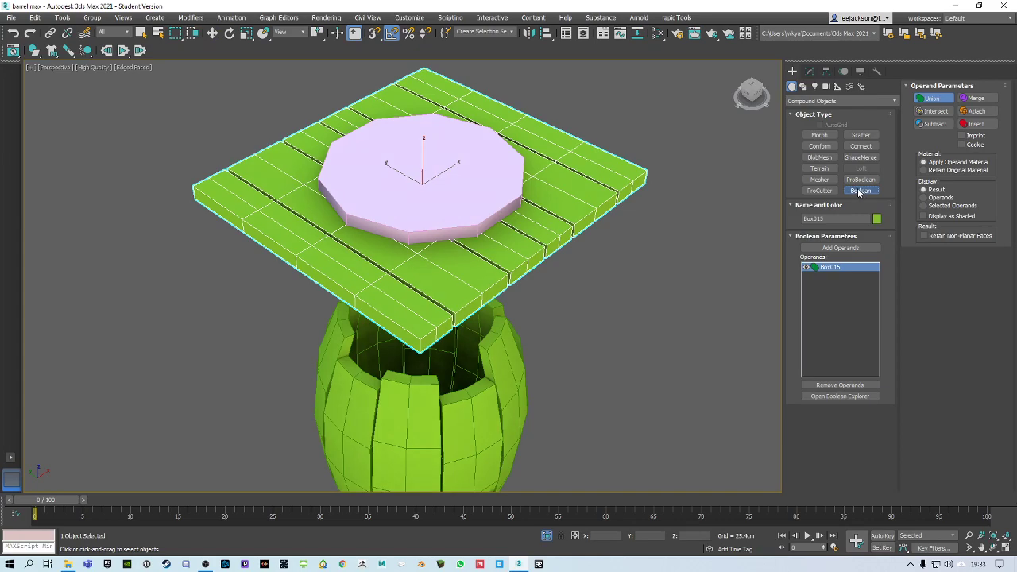
mouse_move(506, 193)
middle_mouse_down("alt")
mouse_move(606, 175)
mouse_move(517, 188)
middle_mouse_up("alt")
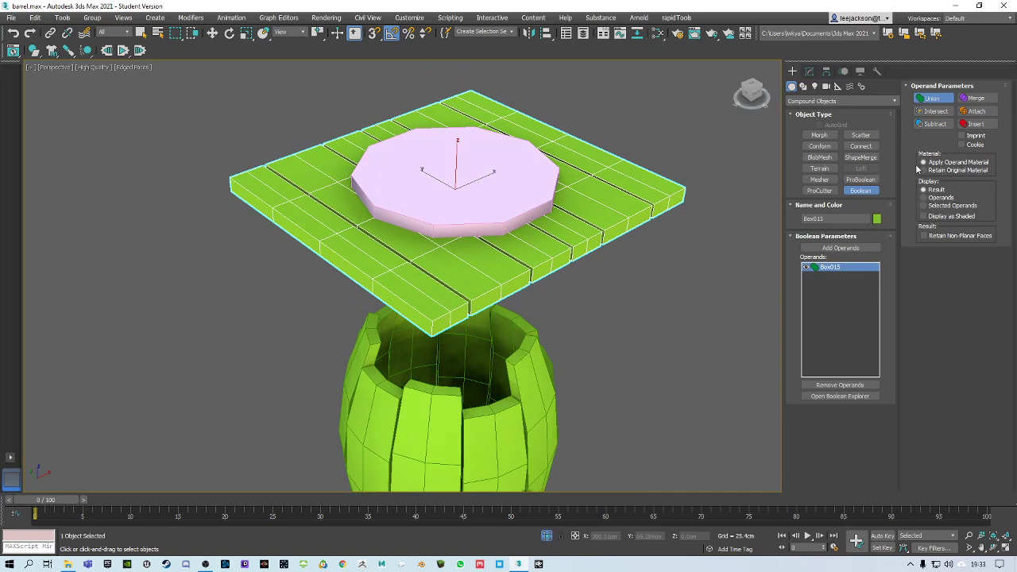
left_click(935, 113)
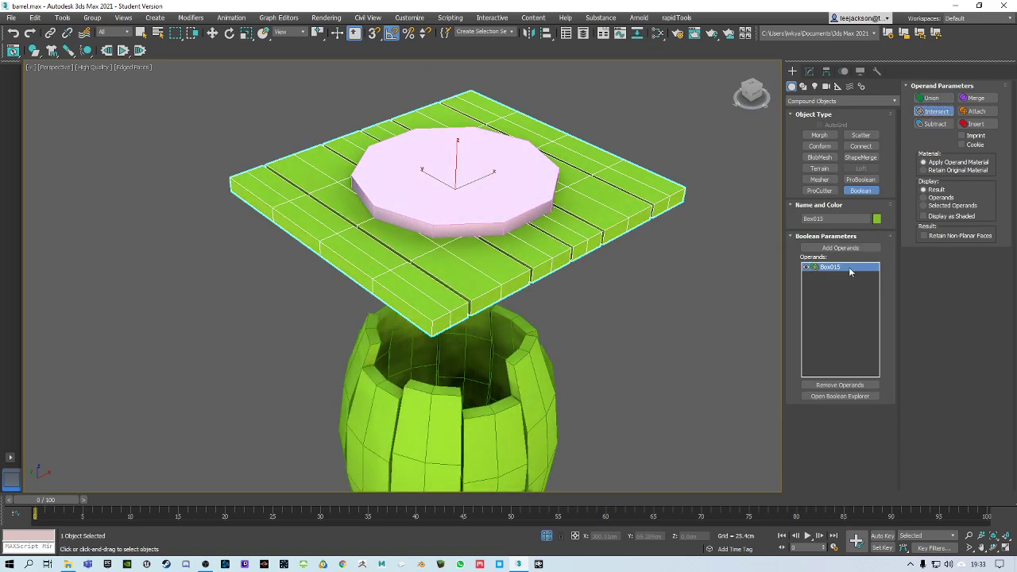
left_click(934, 98)
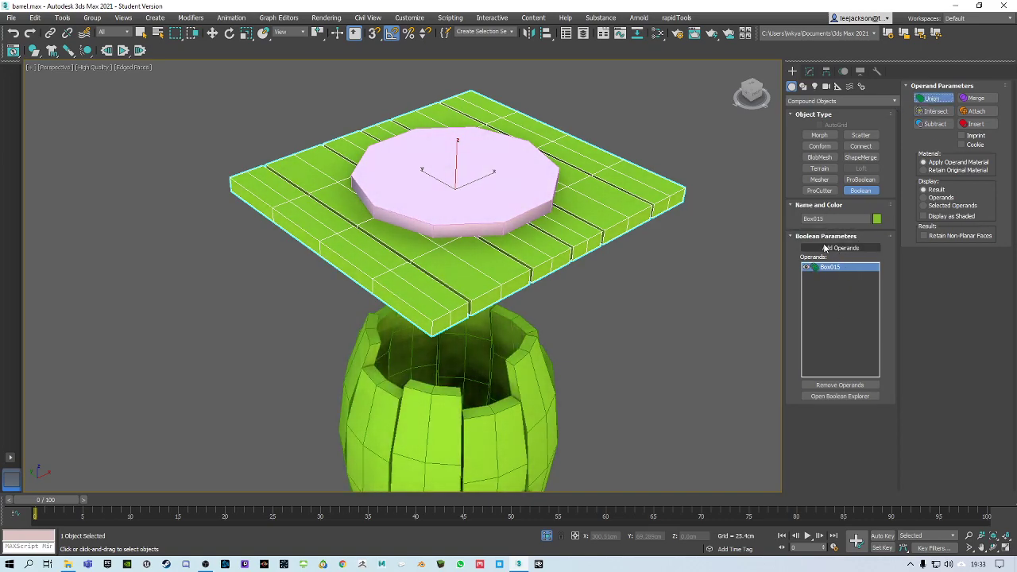
left_click(834, 248)
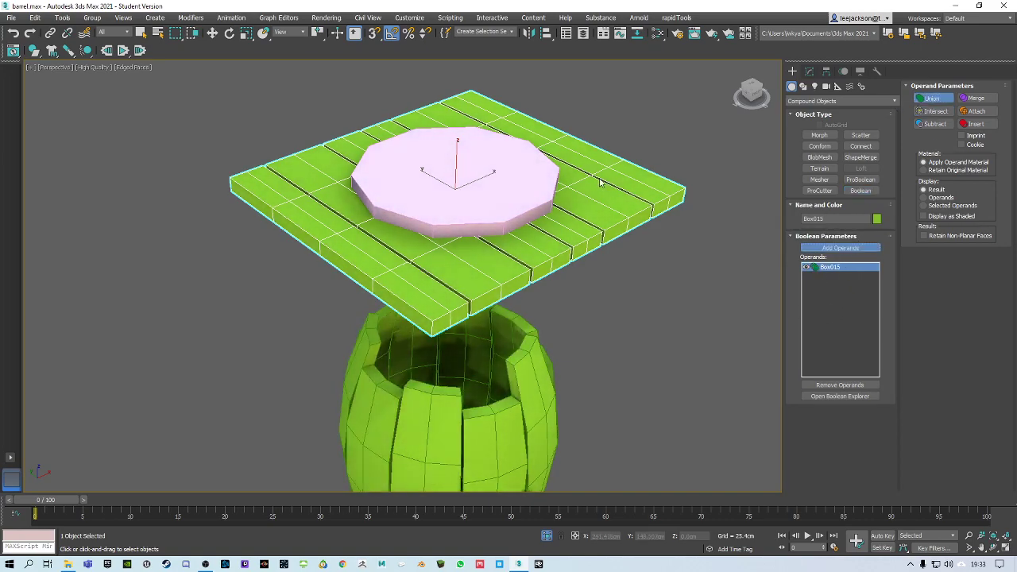
left_click(517, 179)
middle_click_drag(517, 177, 560, 204, "alt")
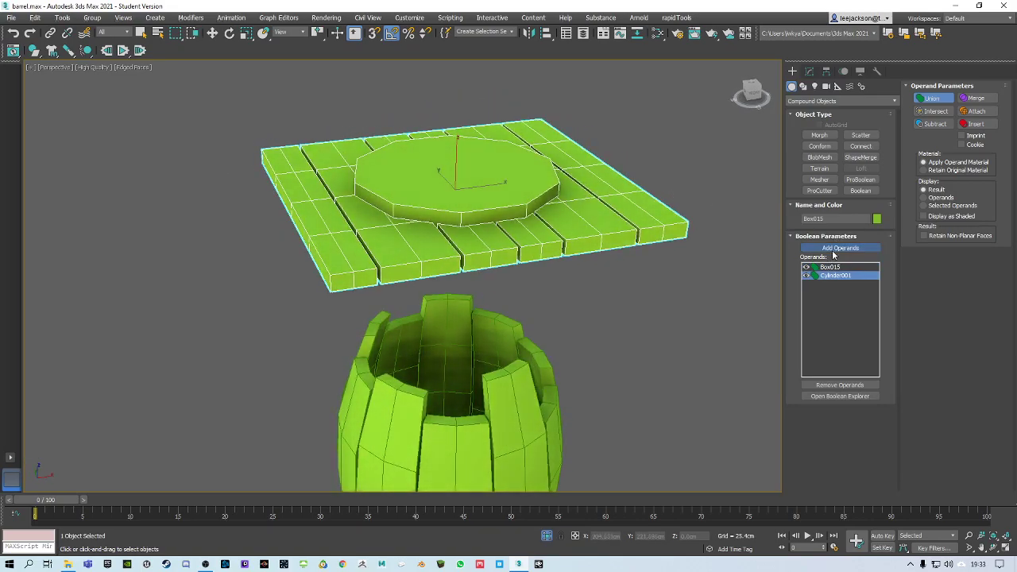
left_click(834, 384)
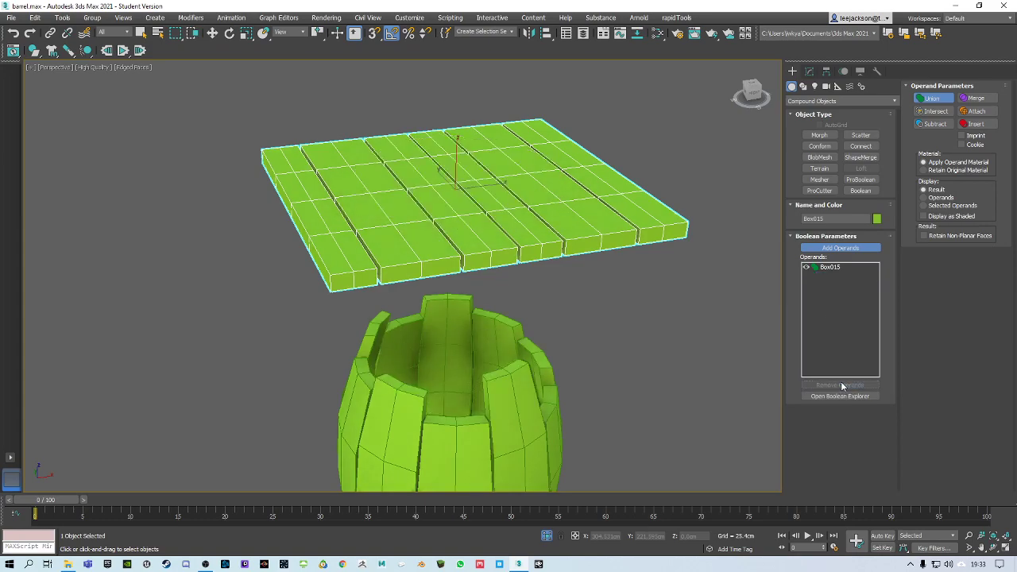
Step: Try a Boolean intersection of the plank panel with the cylinder, and undo it
left_click(931, 111)
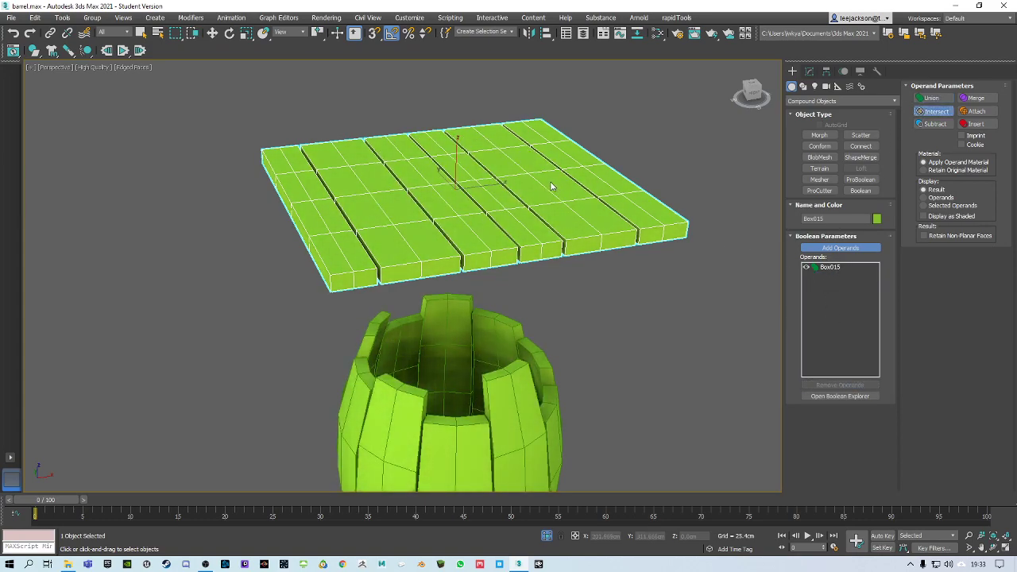
middle_click_drag(512, 183, 515, 192)
key("ctrl+z")
key("ctrl+z")
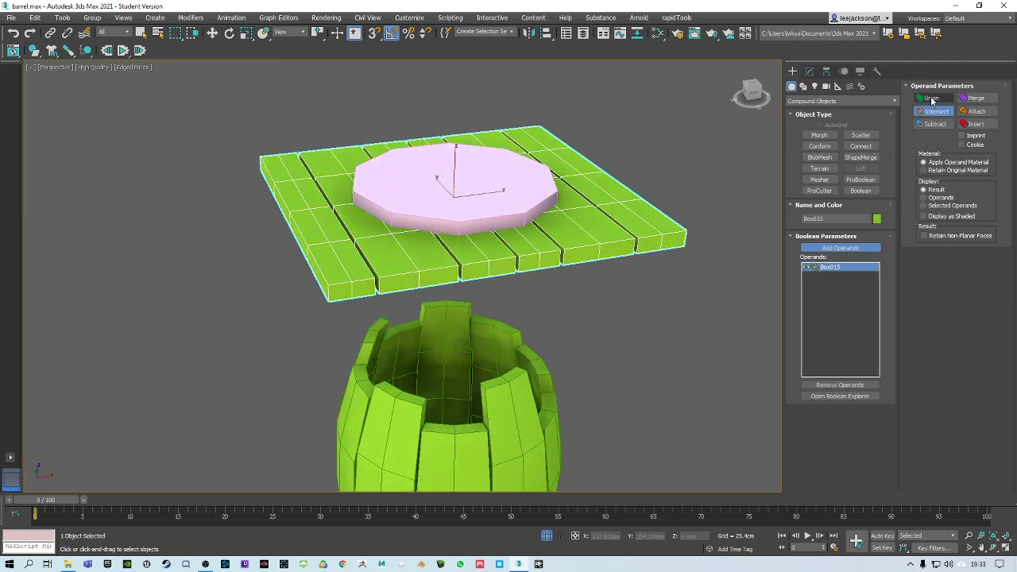
left_click(518, 198)
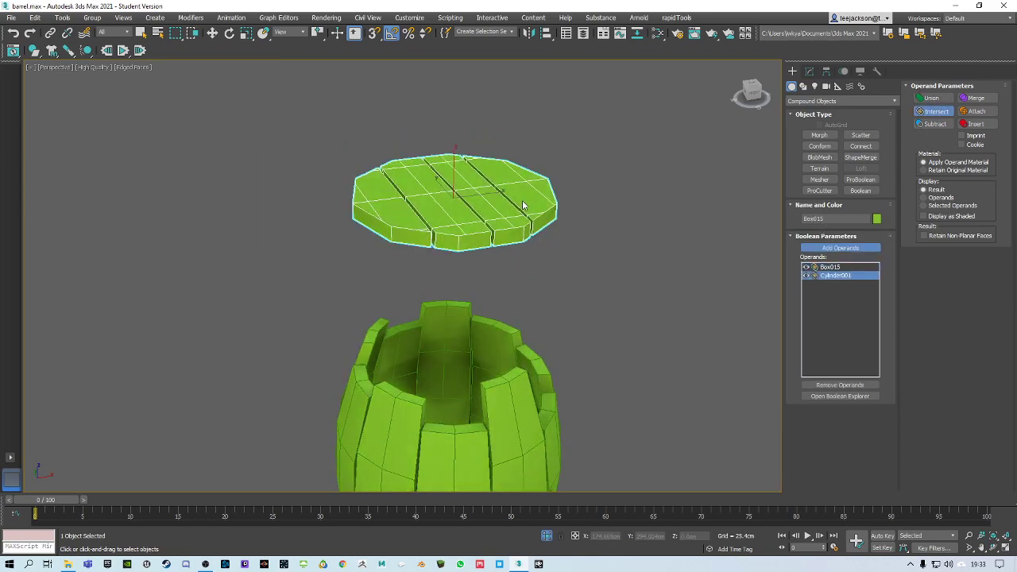
mouse_move(480, 210)
middle_mouse_down("alt")
mouse_move(476, 191)
mouse_move(496, 203)
middle_mouse_up("alt")
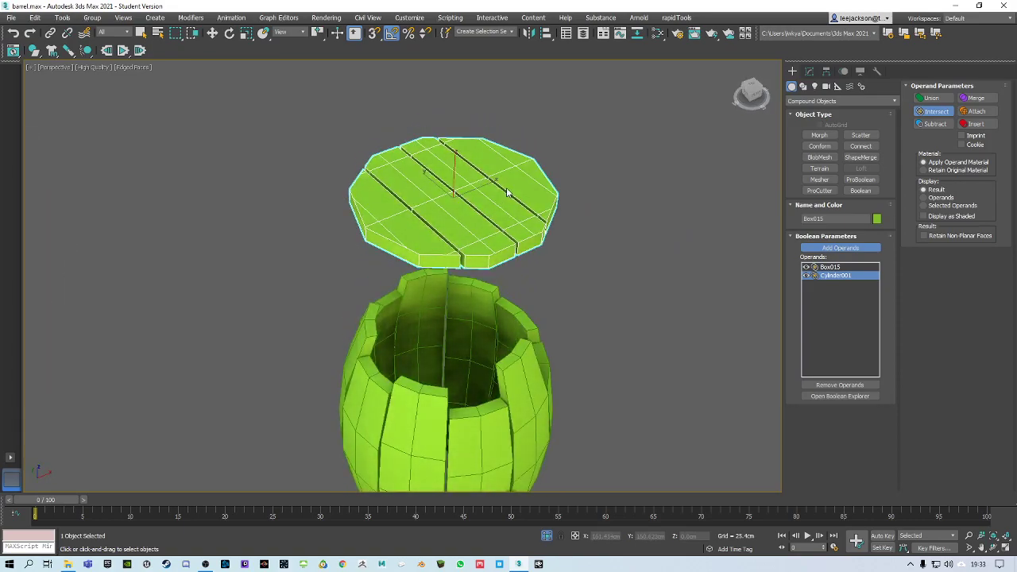
middle_click_drag(459, 173, 427, 171, "alt")
key("ctrl+z")
Step: Reselect the plank panel and start a ProBoolean operation on it
key("w")
left_click(490, 174)
middle_click_drag(490, 174, 506, 189, "alt")
left_click(606, 204)
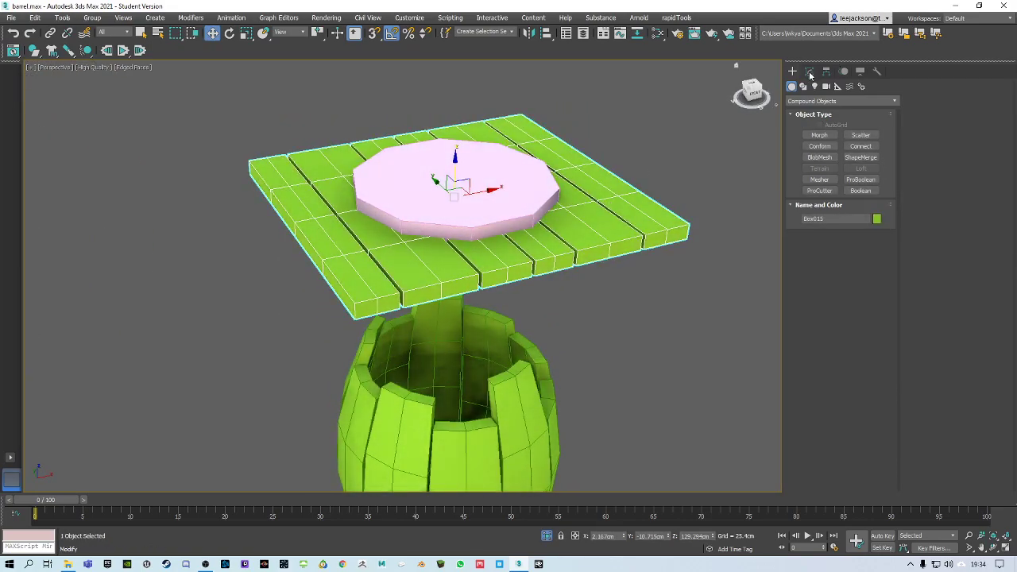
left_click(862, 179)
middle_click_drag(588, 202, 661, 160, "alt")
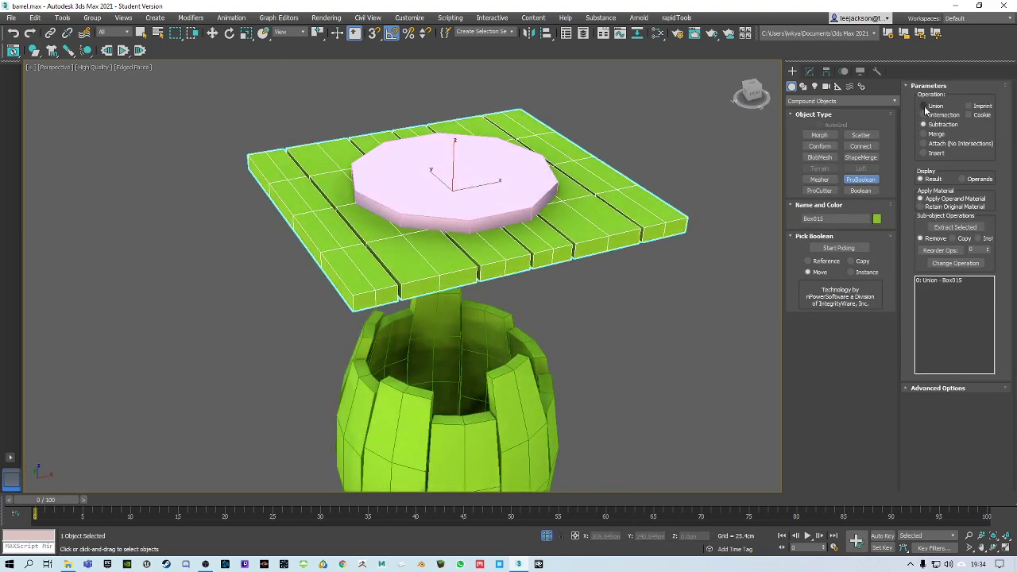
Step: Try ProBoolean union and subtraction with the cylinder on the plank panel, undoing each
left_click(833, 248)
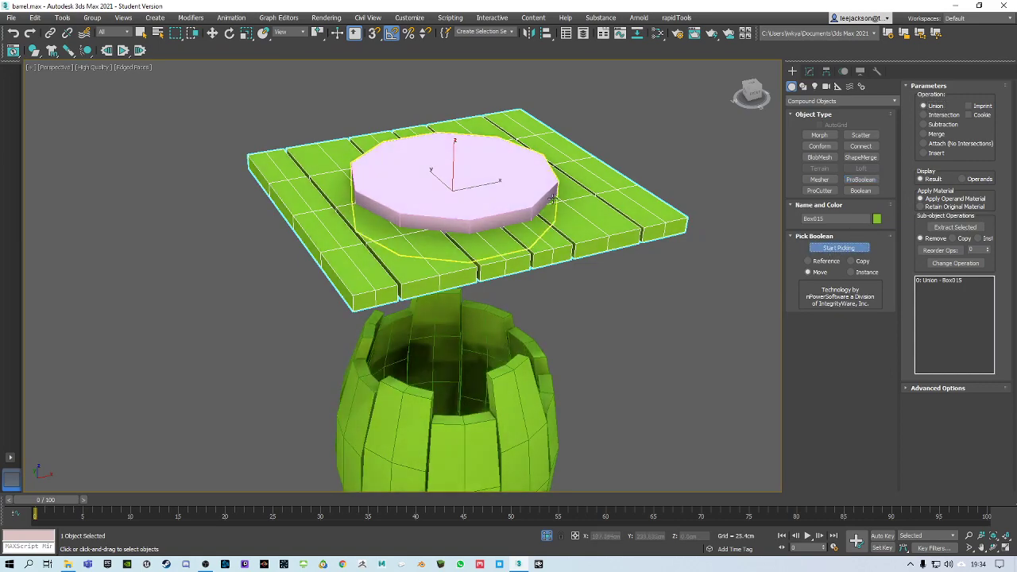
left_click(531, 189)
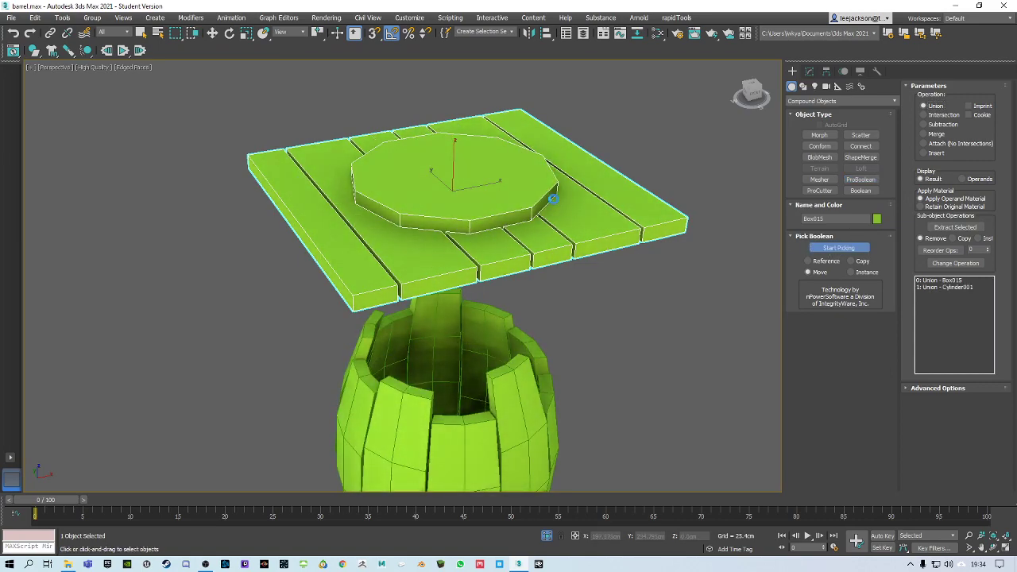
key("ctrl+z")
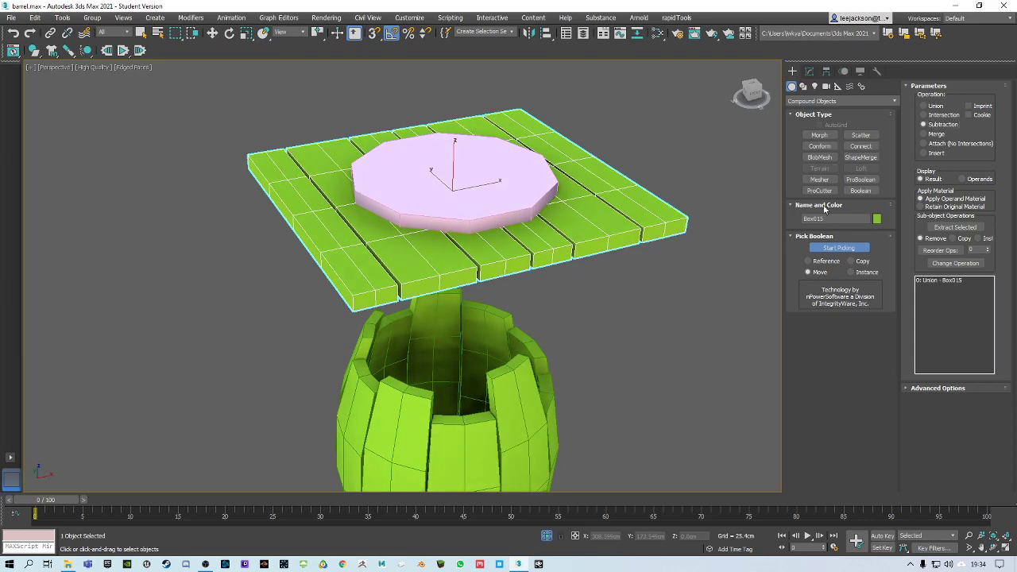
left_click(515, 178)
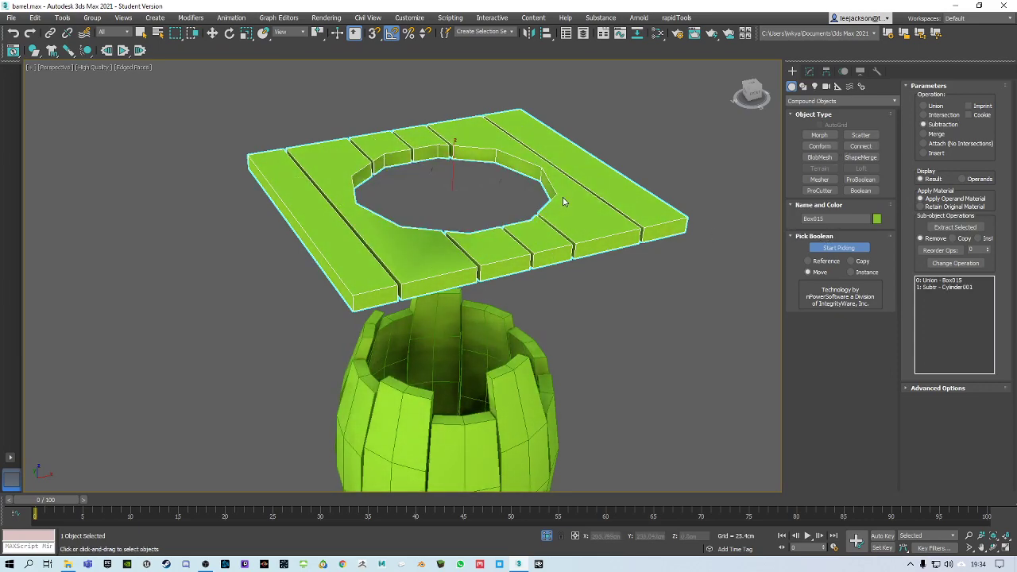
key("ctrl+z")
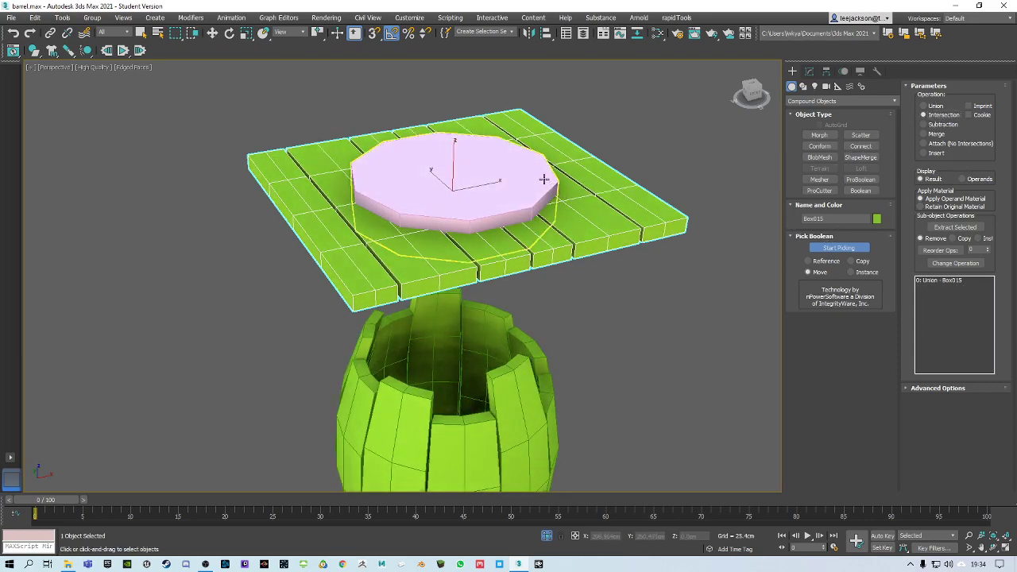
Step: Intersect the plank panel with the cylinder using ProBoolean to form the round lid
left_click(544, 180)
middle_click_drag(533, 183, 447, 208, "alt")
scroll(451, 218, "up", 3)
middle_click_drag(580, 203, 527, 182, "alt")
key("w")
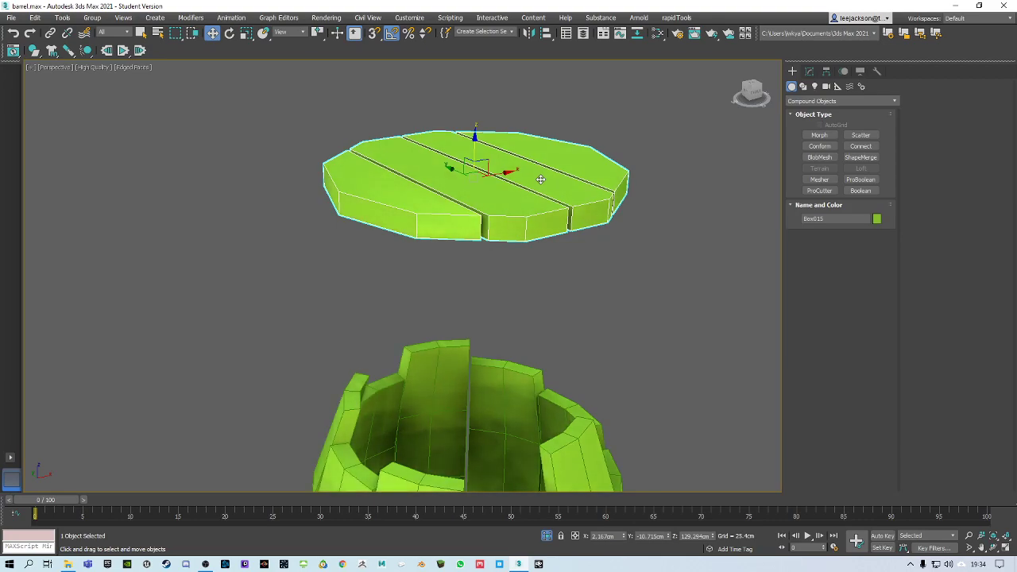
Step: Convert the round plank lid to an Editable Poly
right_click(540, 179)
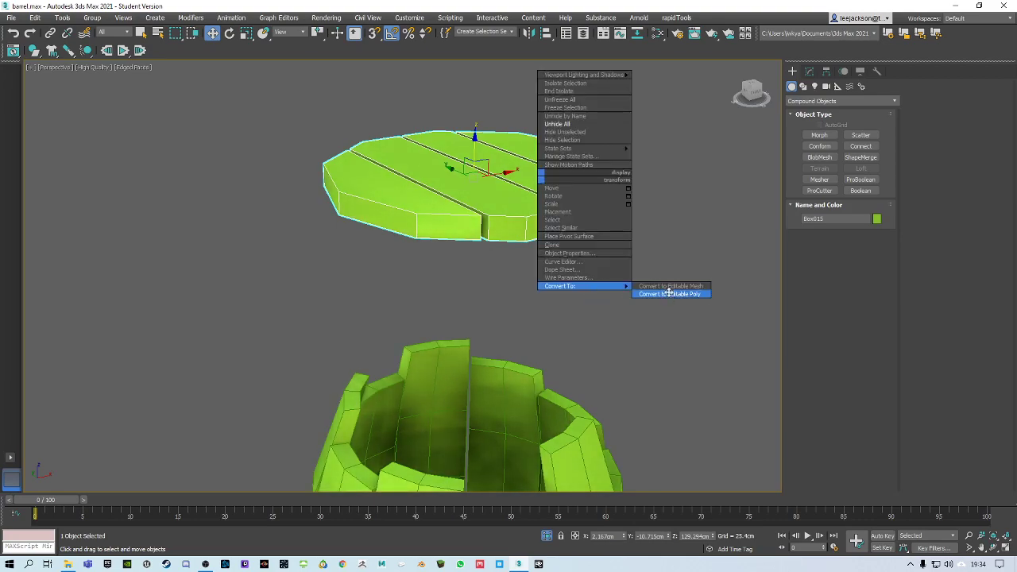
left_click(669, 296)
middle_click_drag(527, 211, 500, 233, "alt")
left_click(814, 291)
scroll(500, 234, "down", 3)
left_click(813, 291)
Step: Lower the lid through the barrel towards its base and try to clone it there
middle_click_drag(573, 215, 480, 120, "alt")
left_click_drag(481, 119, 467, 322)
middle_click_drag(467, 322, 448, 282, "alt")
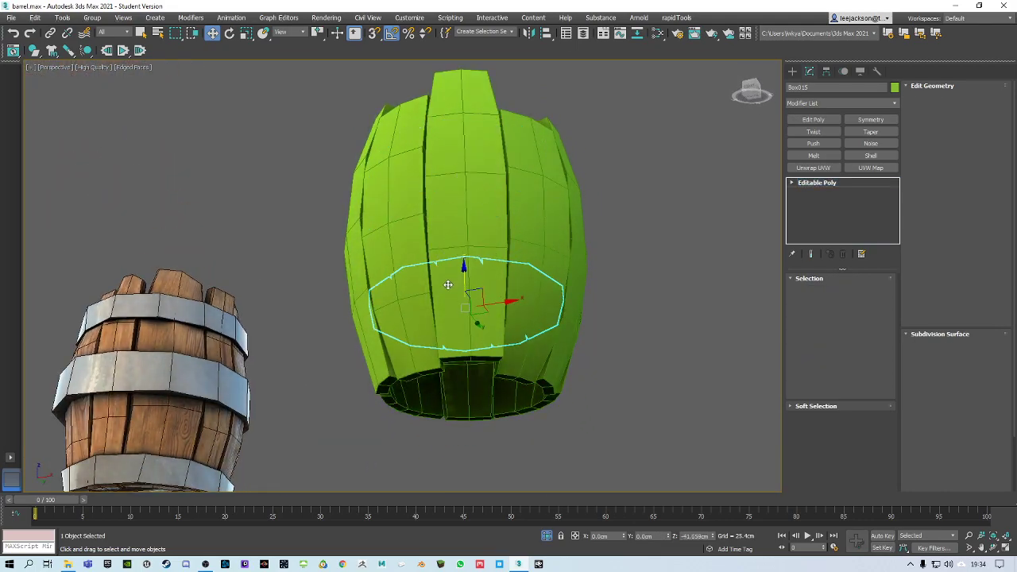
left_click_drag(448, 282, 448, 362)
left_click_drag(452, 326, 453, 326)
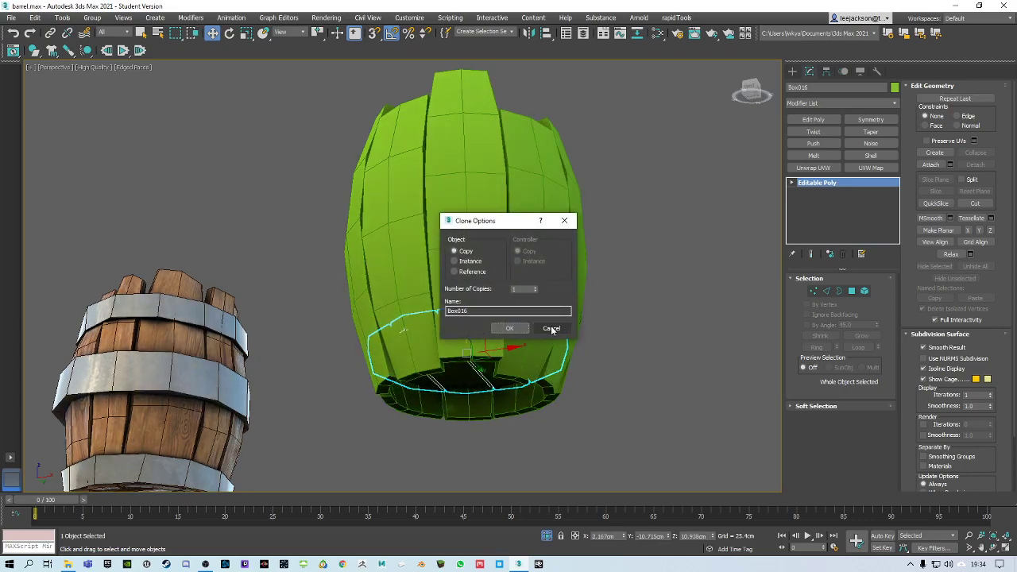
left_click(552, 330)
Step: Examine how the lid sits inside the barrel and how the neighbouring staves line up
middle_click_drag(468, 168, 479, 265, "alt")
middle_click_drag(474, 221, 456, 237, "alt")
scroll(466, 249, "up", 3)
scroll(447, 227, "down", 3)
left_click(404, 286)
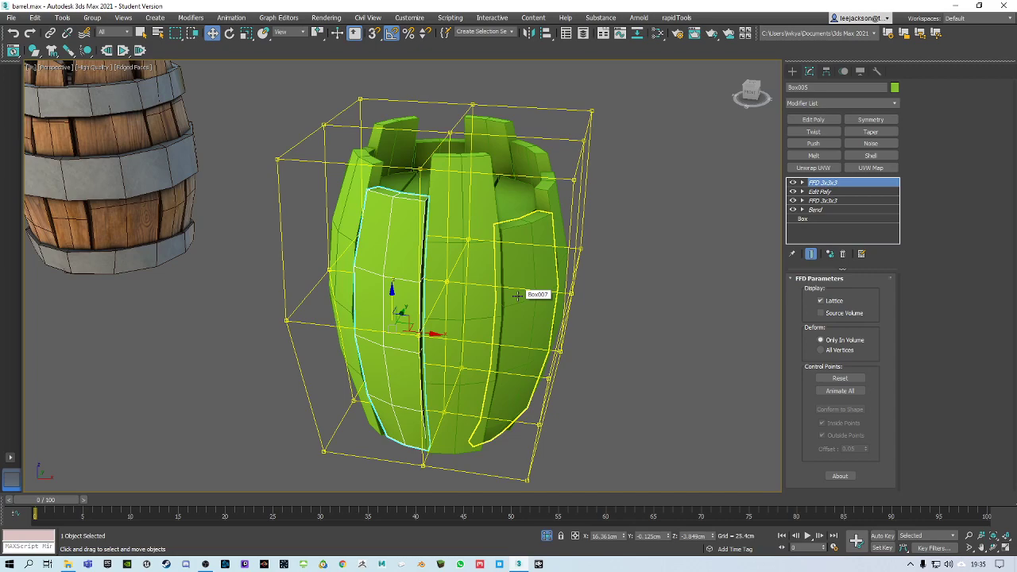
middle_click_drag(518, 295, 671, 264, "alt")
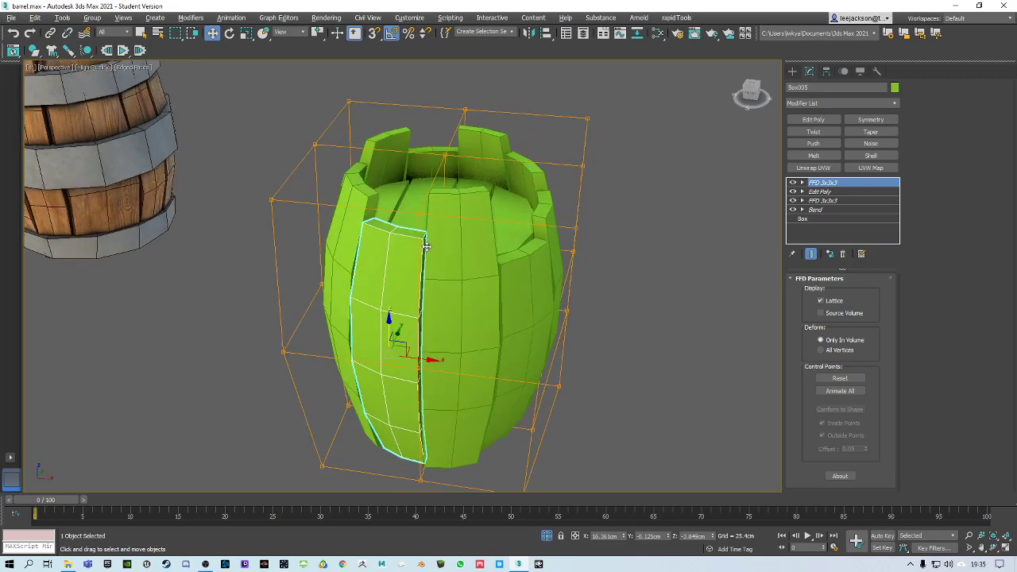
left_click(671, 263)
middle_click_drag(487, 260, 433, 334, "alt")
left_click(422, 264)
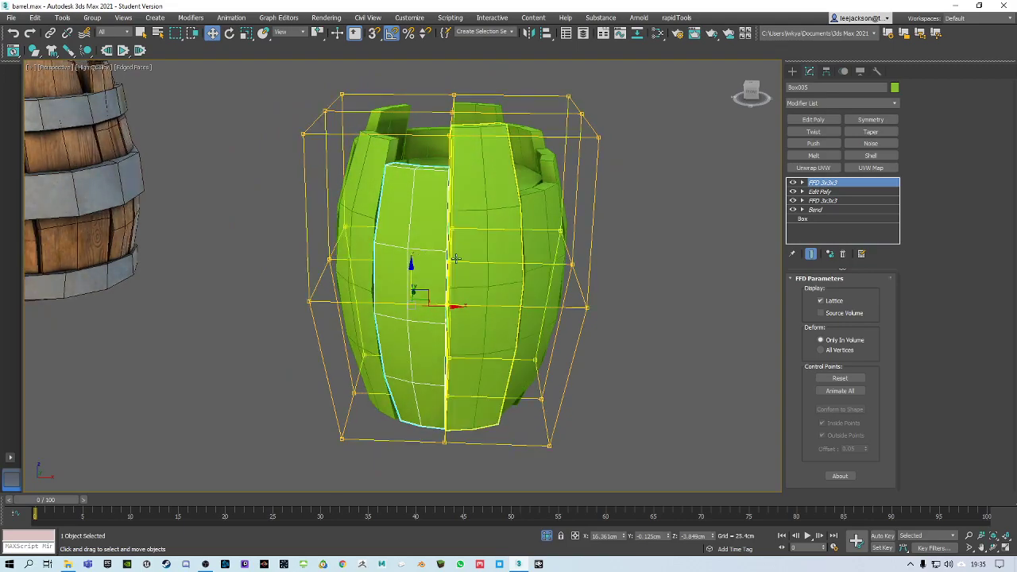
middle_click_drag(506, 290, 463, 227, "alt")
Step: Select the plank lid and raise it clear above the barrel's rim
left_click(517, 243)
scroll(467, 238, "up", 3)
left_click_drag(460, 150, 466, 95)
middle_click_drag(466, 96, 445, 159, "alt")
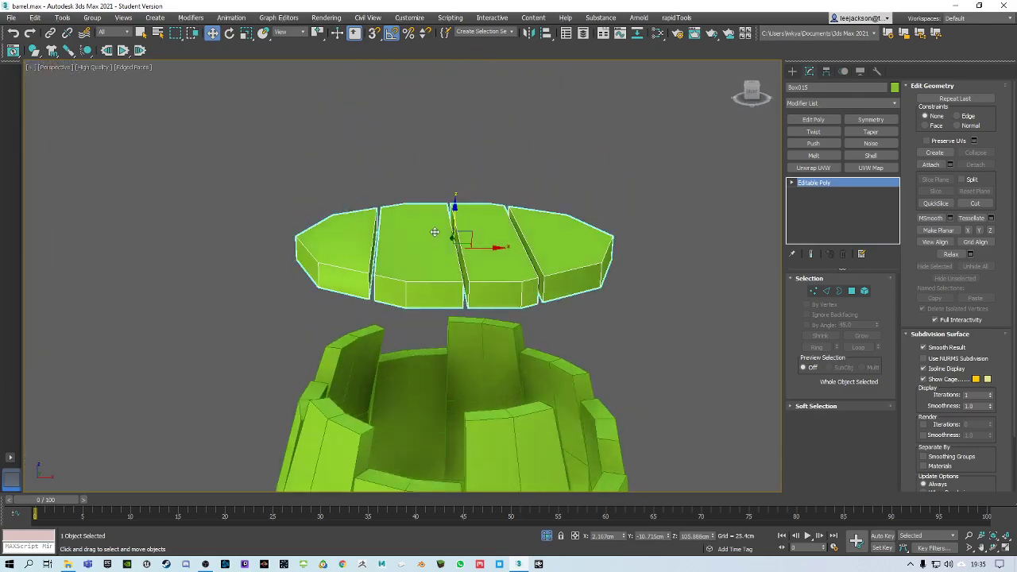
middle_click_drag(408, 217, 461, 337, "alt")
scroll(491, 230, "up", 3)
Step: Select one end plank of the lid as an element, raise it slightly and start rotating it
left_click(851, 291)
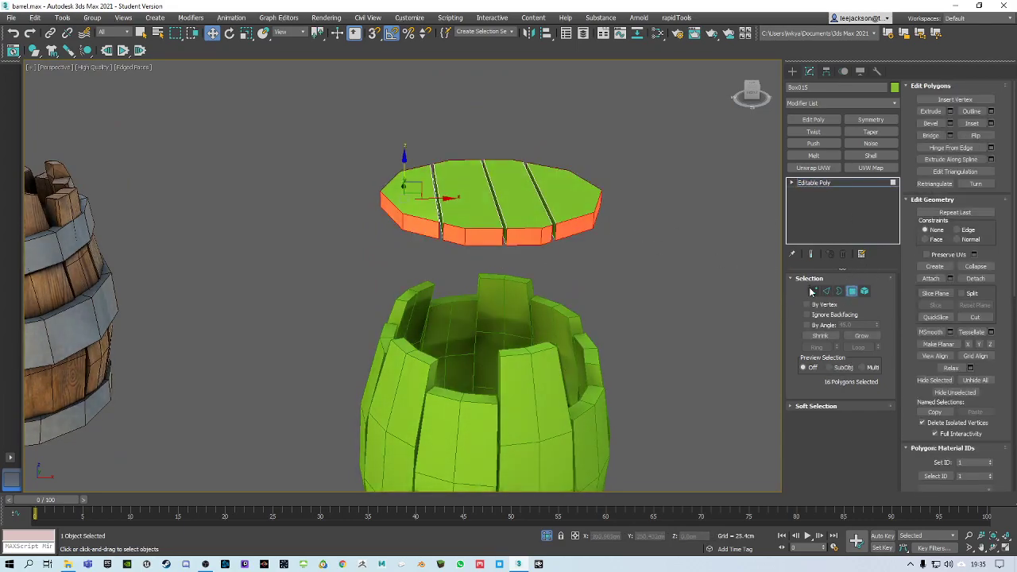
left_click(864, 291)
left_click(421, 205)
mouse_move(421, 204)
middle_mouse_down("alt")
mouse_move(419, 222)
mouse_move(427, 207)
middle_mouse_up("alt")
scroll(427, 206, "up", 3)
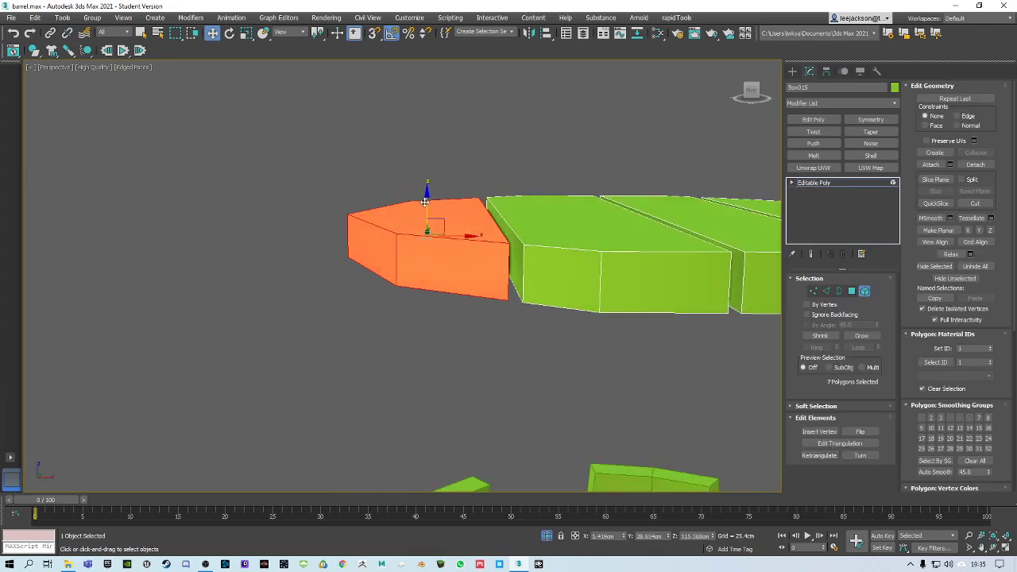
right_click(433, 208)
left_click(445, 220)
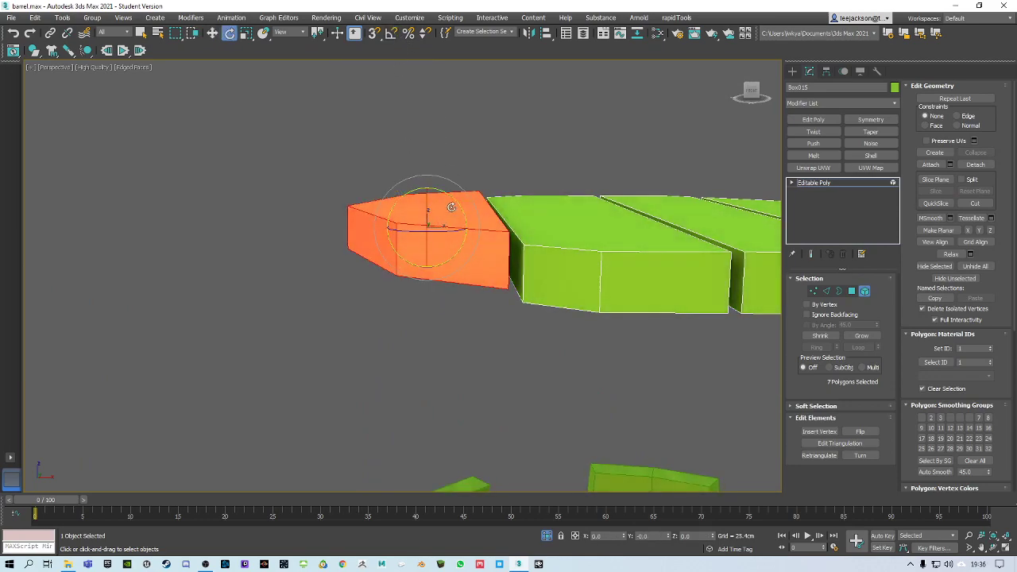
Step: Tilt the lid's other planks individually at slightly different angles and leave element editing
left_click(547, 231)
middle_click_drag(588, 207, 429, 226)
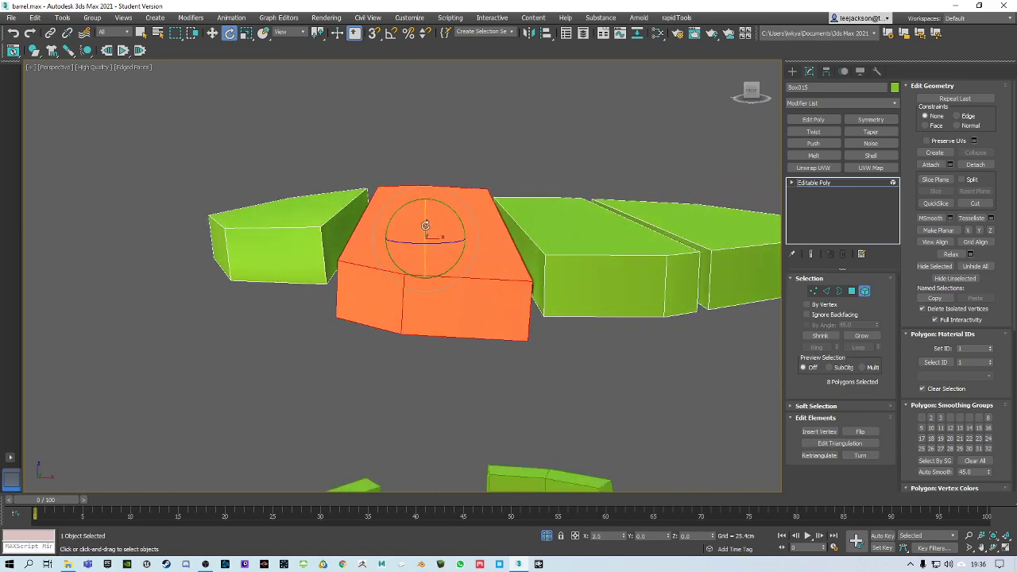
left_click(583, 225)
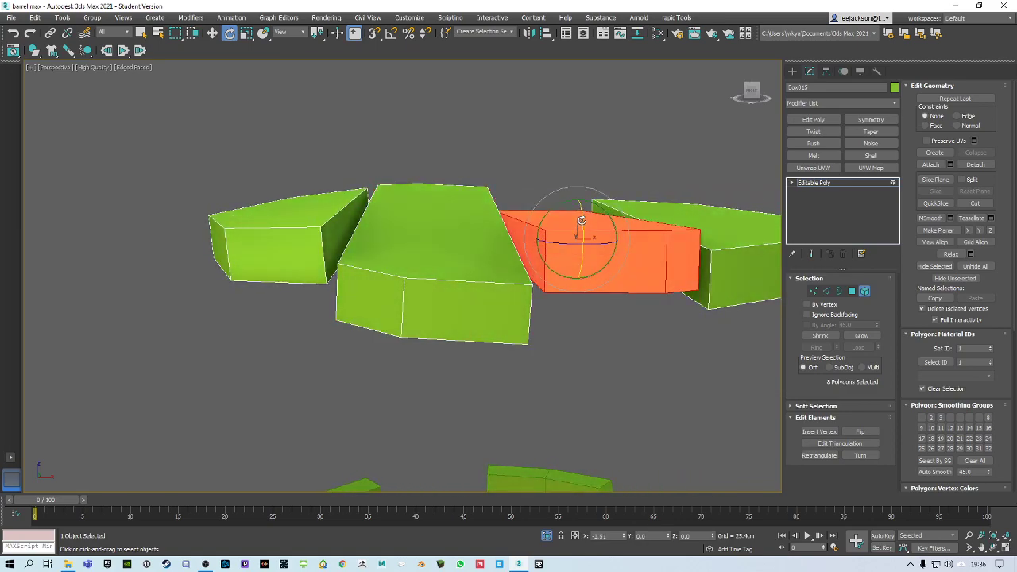
left_click(700, 216)
middle_click_drag(700, 216, 557, 233, "alt")
middle_click_drag(585, 252, 524, 261, "alt")
left_click(864, 292)
scroll(527, 246, "down", 5)
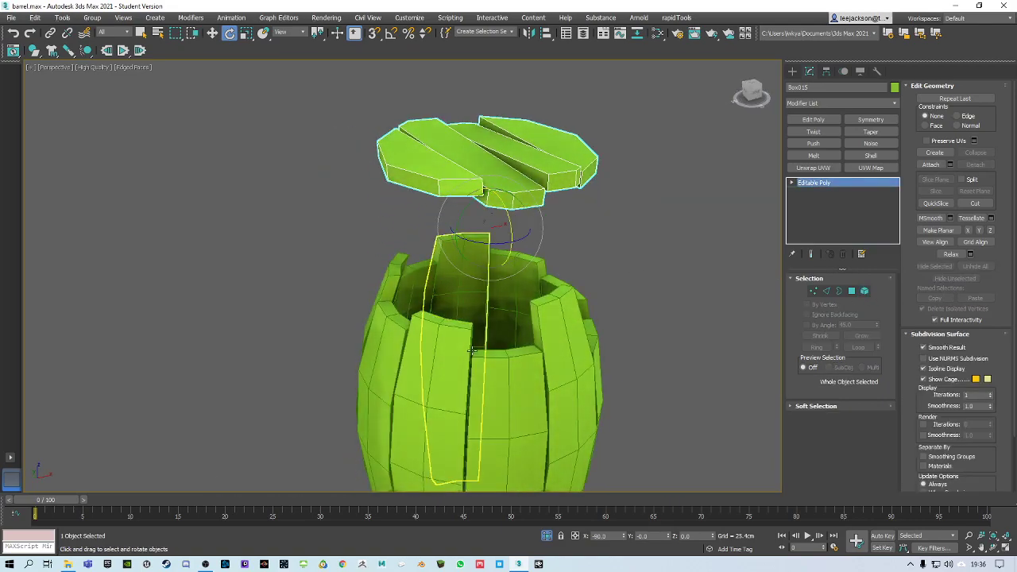
Step: Reselect the whole lid and move it higher above the barrel
left_click(458, 342)
middle_click_drag(511, 347, 491, 325)
left_click(487, 130)
middle_click_drag(487, 129, 454, 230, "alt")
right_click(454, 230)
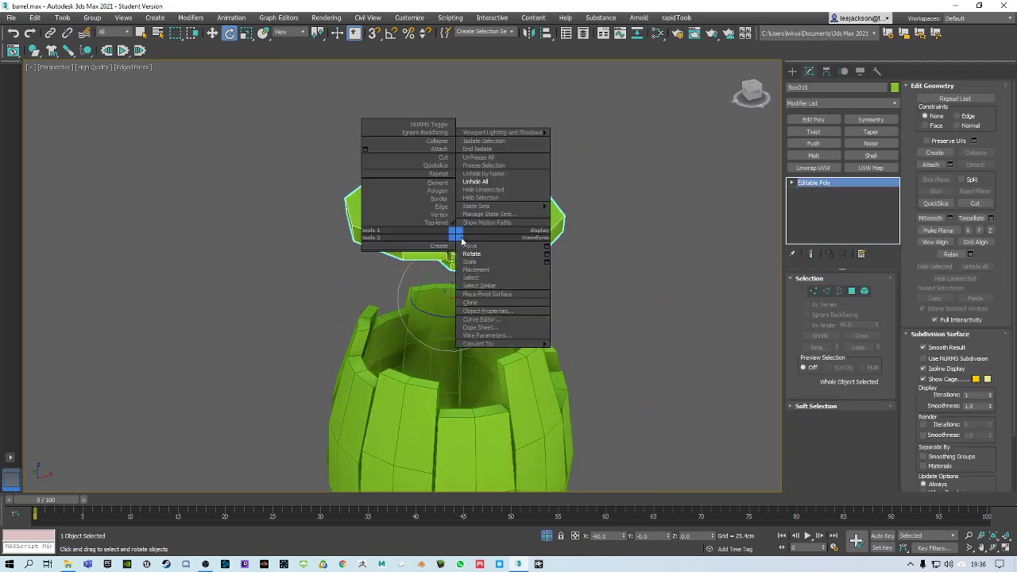
left_click(496, 239)
middle_click_drag(452, 107, 431, 307, "alt")
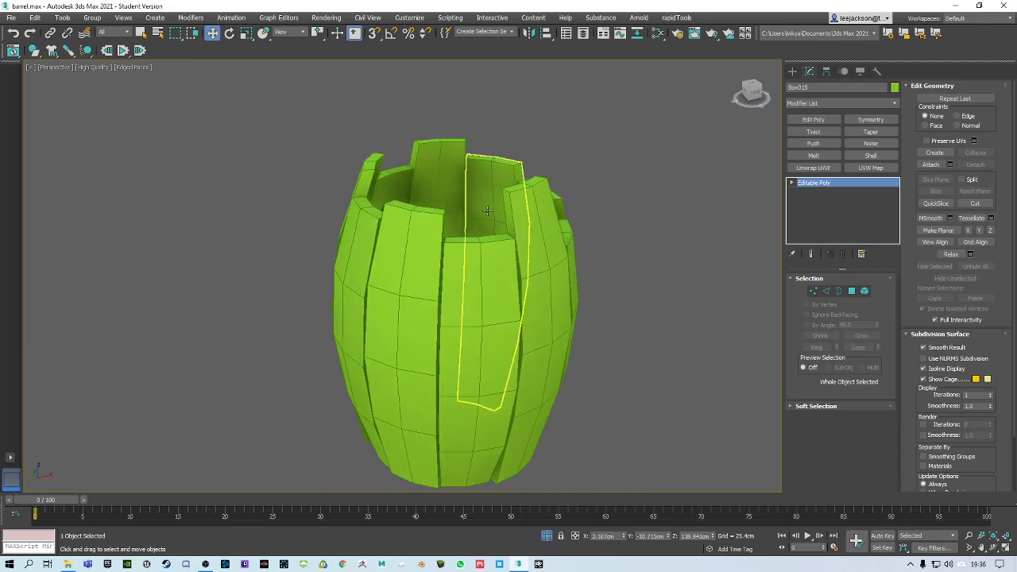
Step: Clone all ten barrel staves as one independent copy on the far side of the reference barrel
left_click(431, 307)
scroll(456, 301, "down", 3)
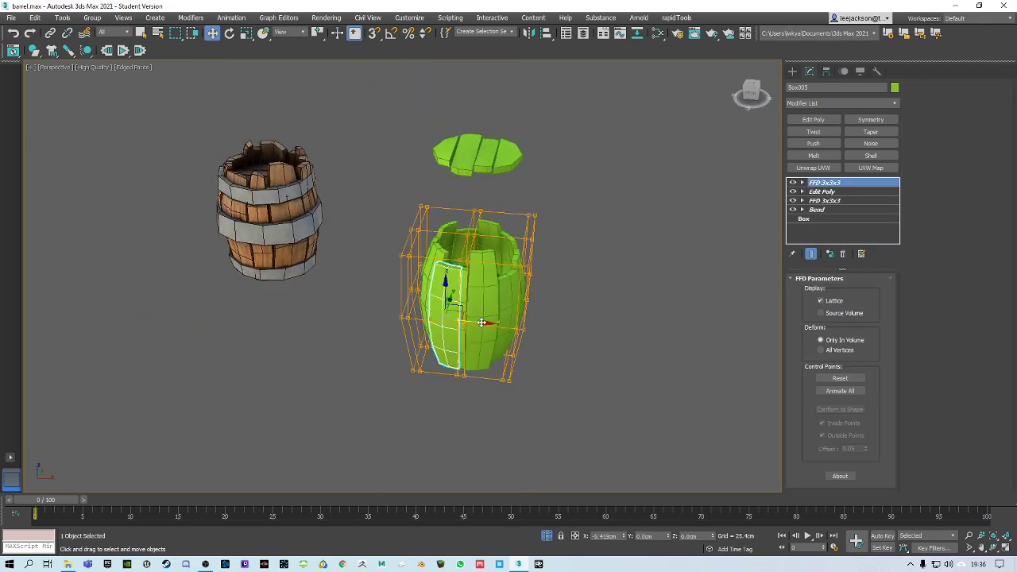
left_click_drag(491, 325, 156, 251, "shift")
left_click(556, 328)
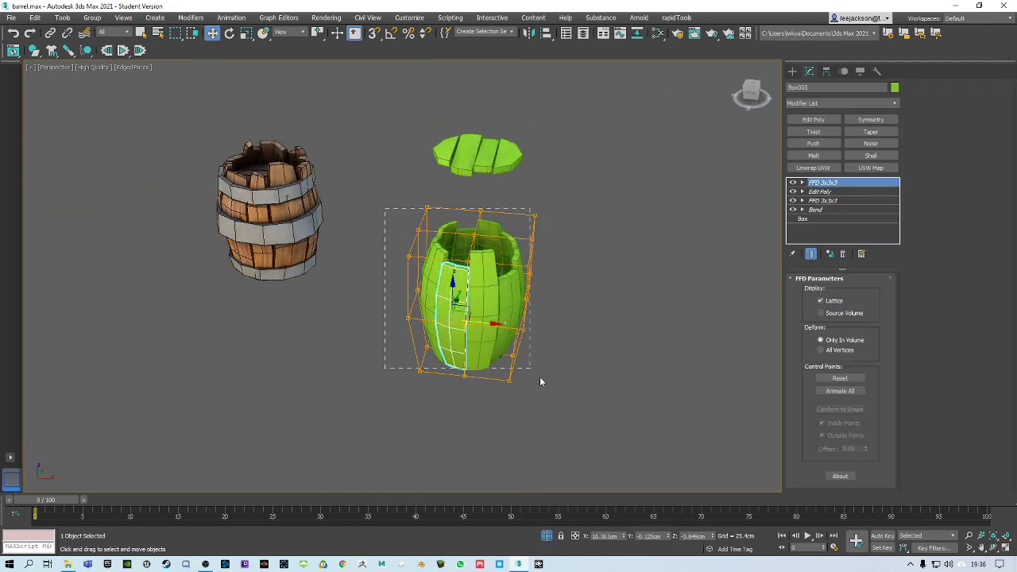
left_click_drag(500, 318, 123, 210, "shift")
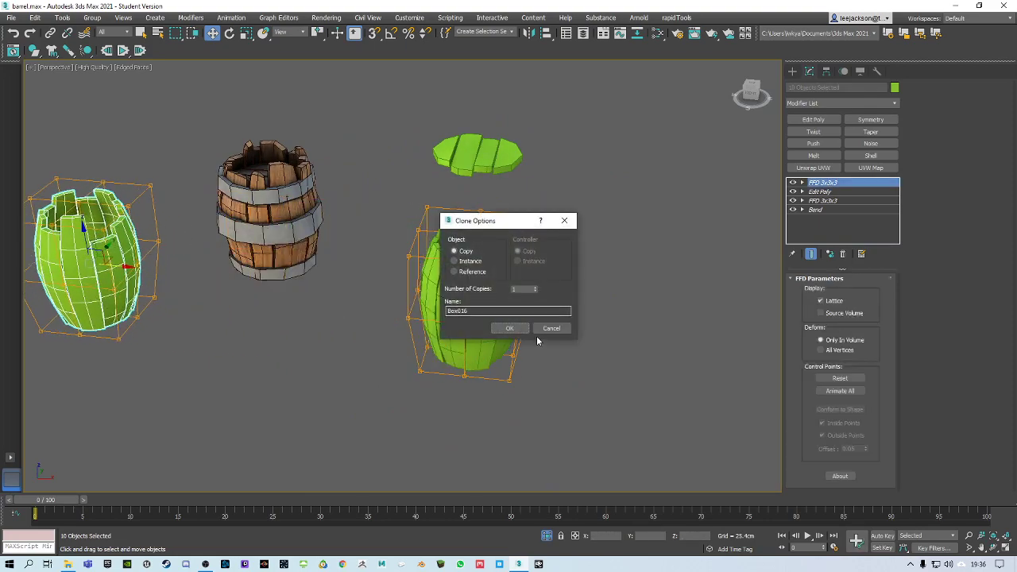
middle_click_drag(458, 294, 464, 298, "alt")
Step: Select the original barrel's ten staves and collapse their entire modifier stack
left_click_drag(531, 412, 529, 408)
middle_click_drag(529, 409, 495, 362, "alt")
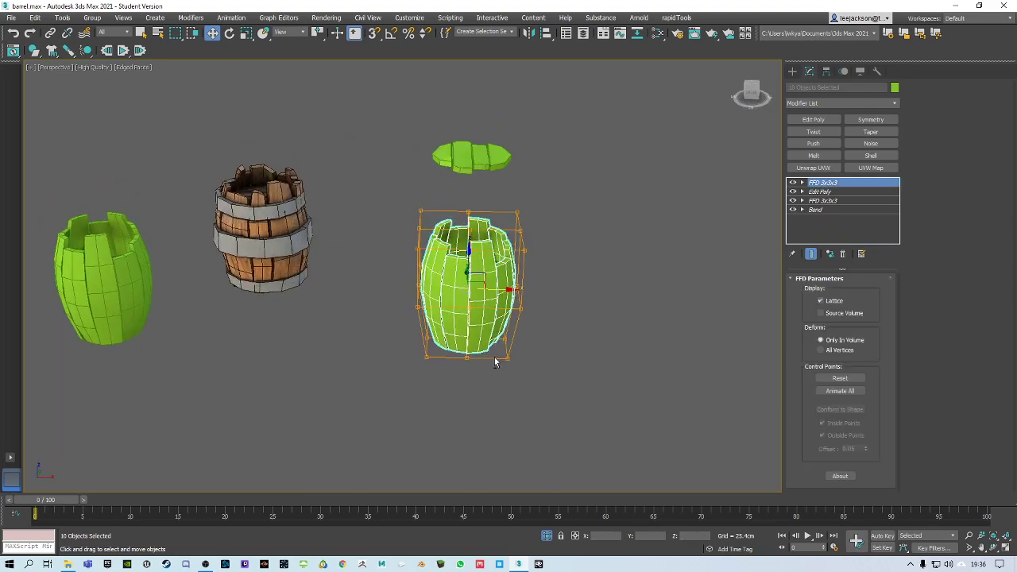
right_click(839, 183)
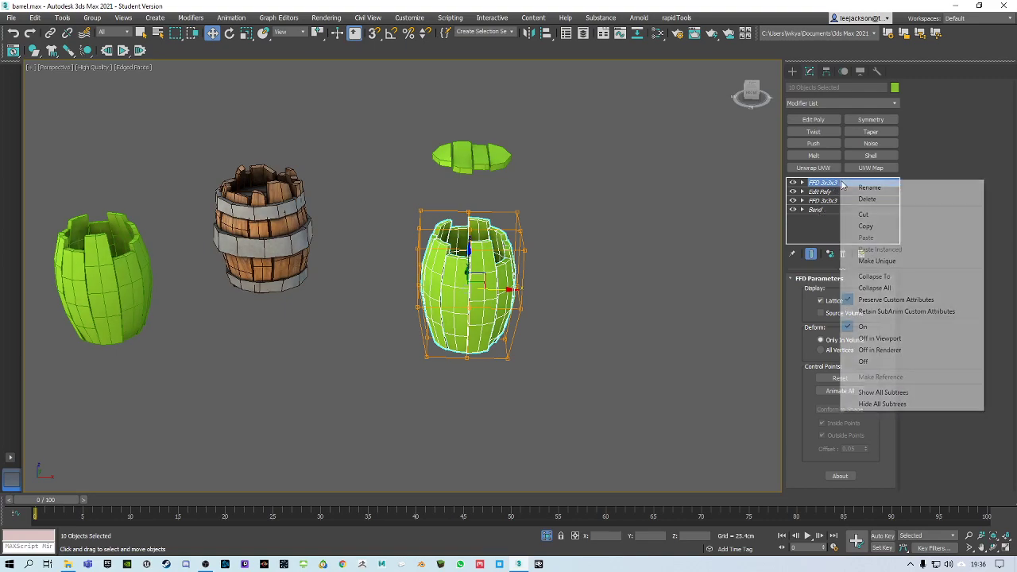
left_click(887, 289)
left_click(559, 316)
middle_click_drag(477, 271, 490, 307)
left_click(455, 258)
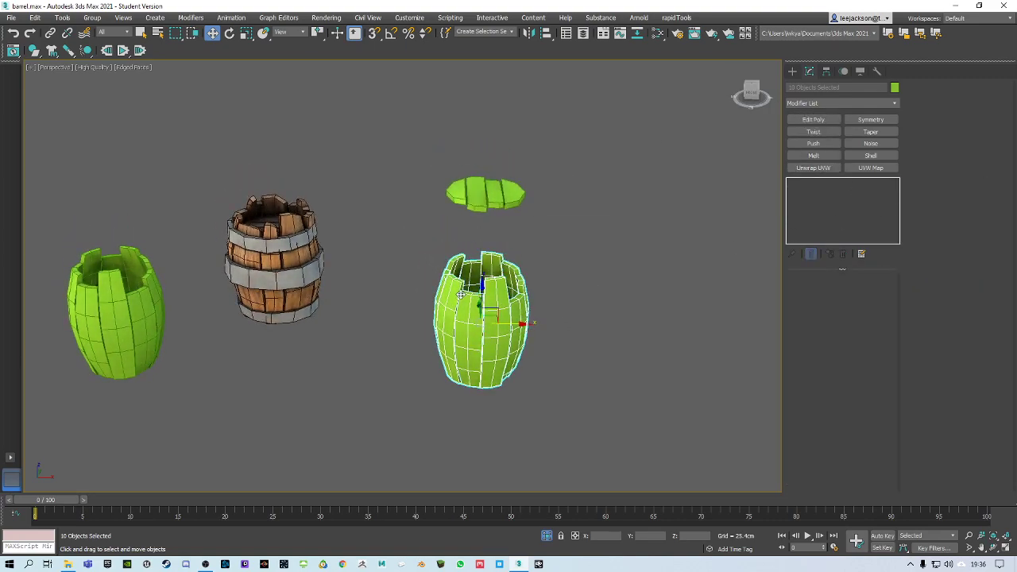
left_click_drag(541, 387, 543, 388)
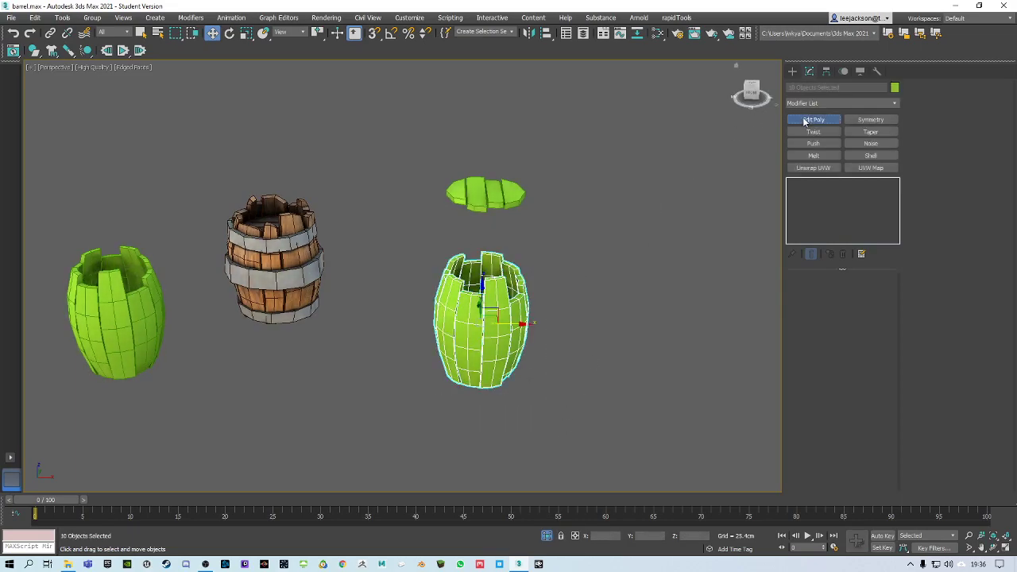
Step: Apply an Edit Poly modifier to the ten selected staves and switch to polygon editing
left_click(805, 121)
left_click(851, 362)
scroll(476, 292, "up", 5)
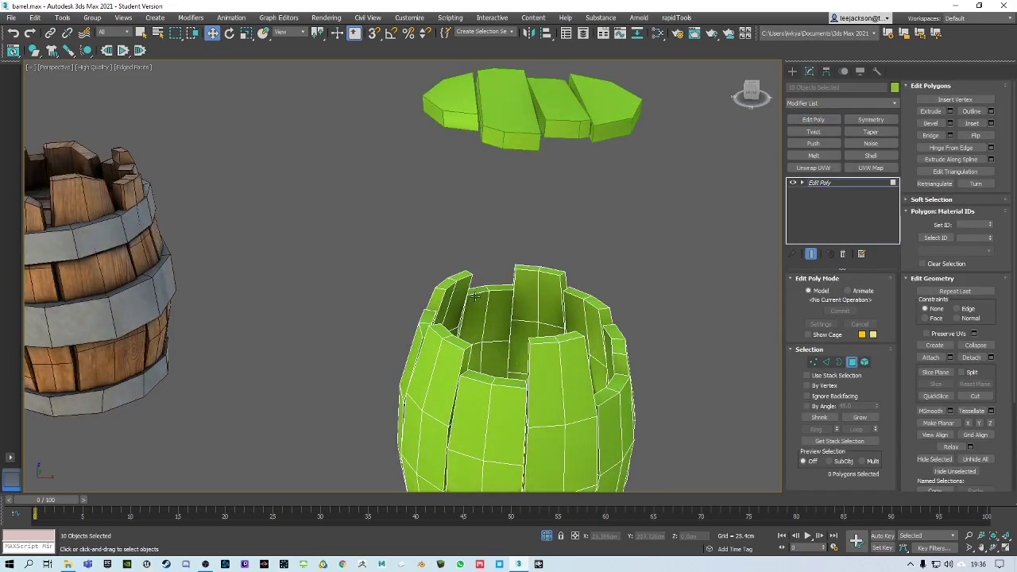
Step: Extrude a top polygon of one stave upward and scale its end to form a jagged rim
scroll(475, 291, "up", 5)
left_click(458, 240)
middle_click_drag(458, 240, 389, 243, "alt")
left_click_drag(528, 254, 528, 211, "shift")
middle_click_drag(496, 231, 528, 242, "alt")
right_click(528, 243)
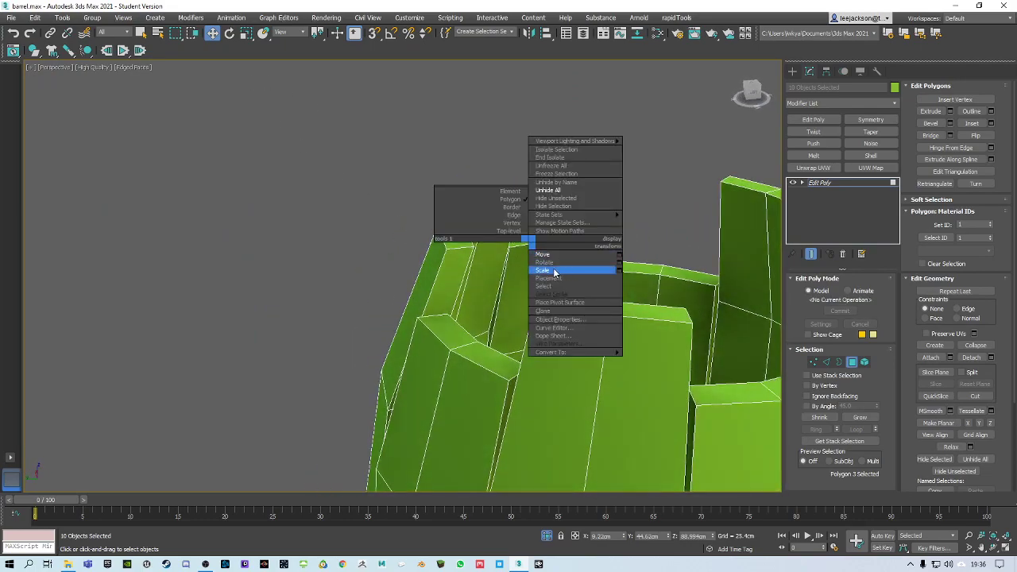
left_click(557, 271)
middle_click_drag(579, 276, 544, 270, "alt")
scroll(509, 233, "down", 3)
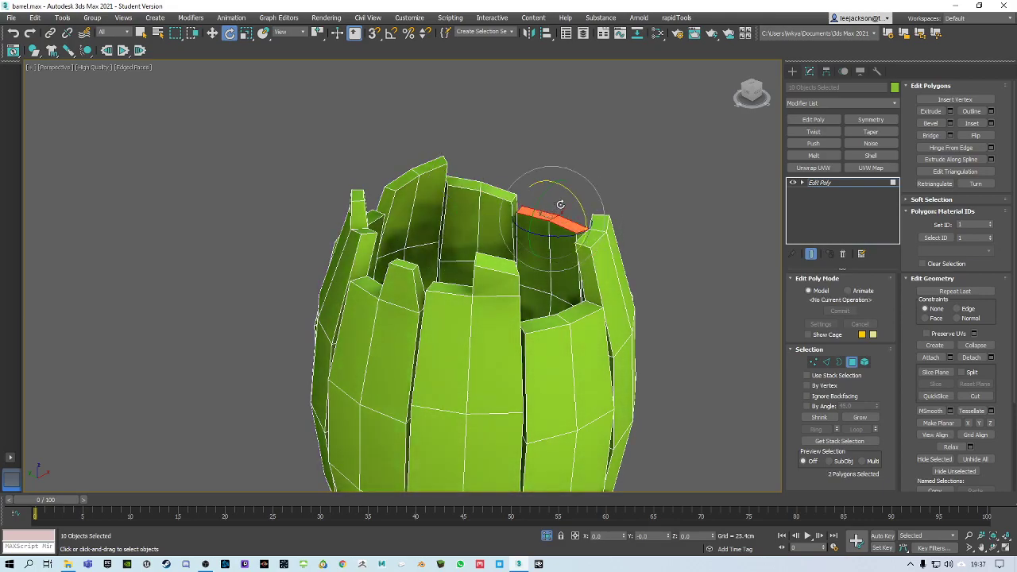
Step: Raise half of the top end of a low stave at the rim and rotate the raised face
middle_click_drag(503, 276, 497, 256, "alt")
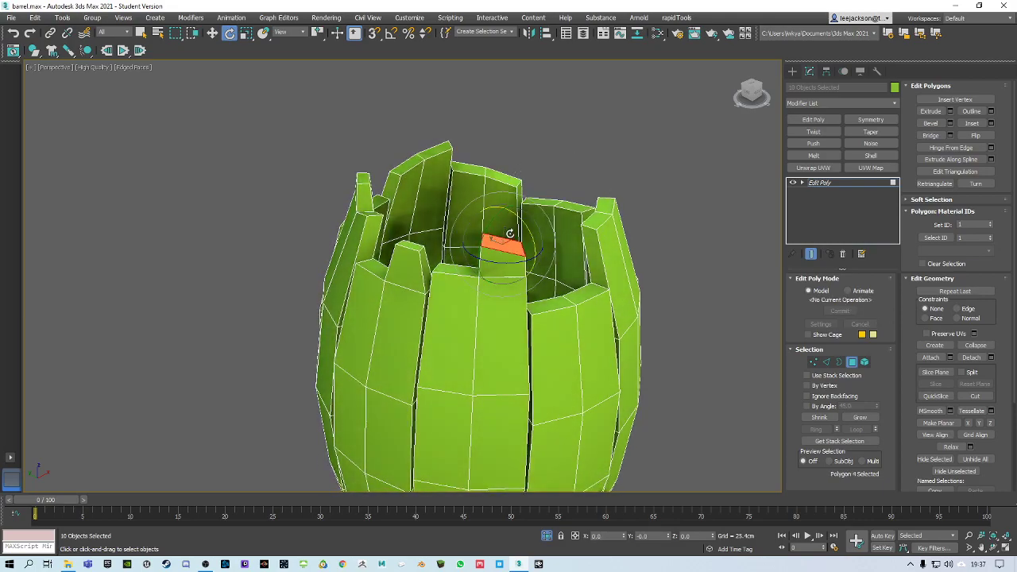
middle_click_drag(517, 216, 510, 271, "alt")
middle_click_drag(449, 332, 403, 339, "alt")
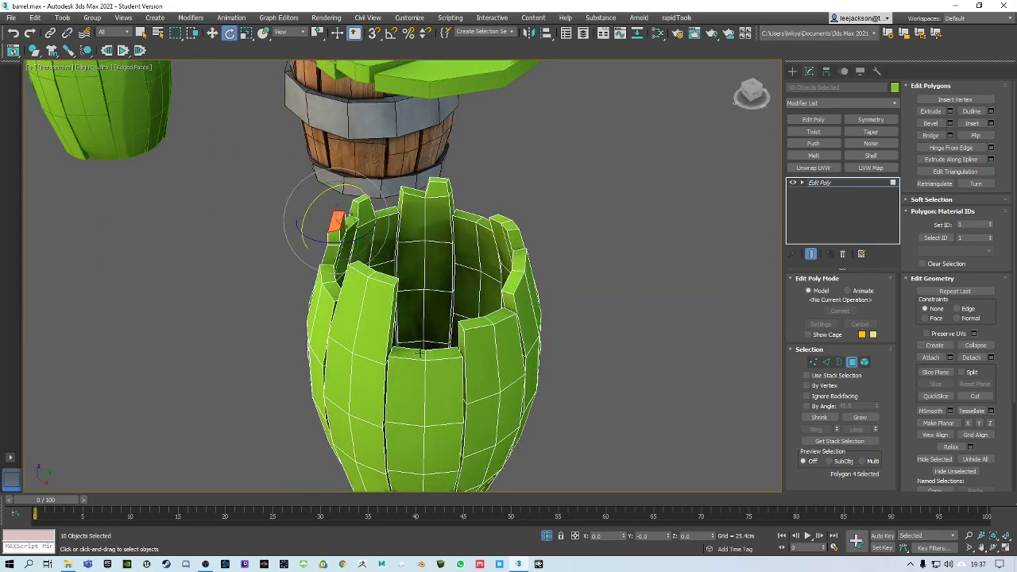
left_click(409, 354)
left_click_drag(409, 333, 413, 292)
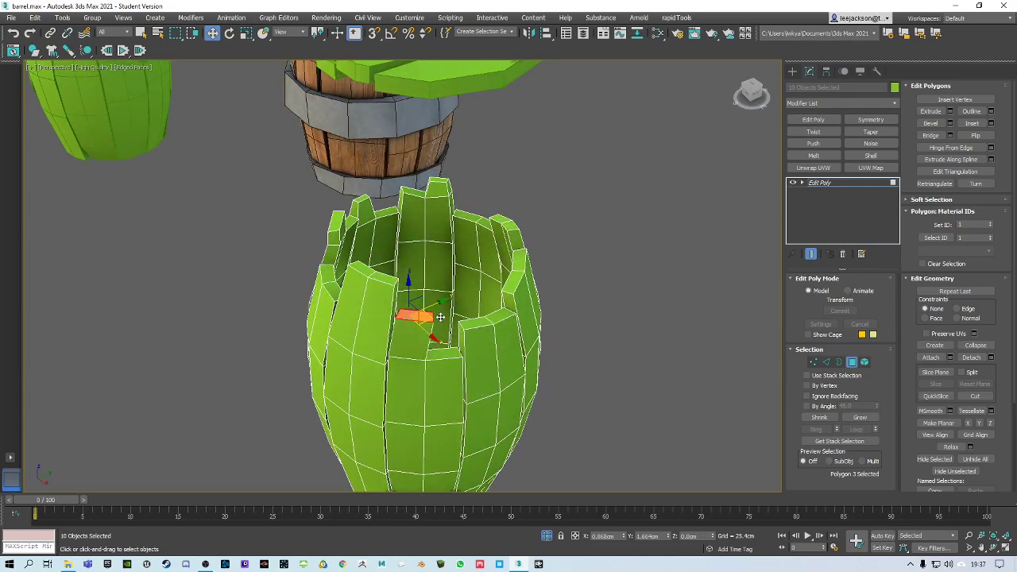
key("e")
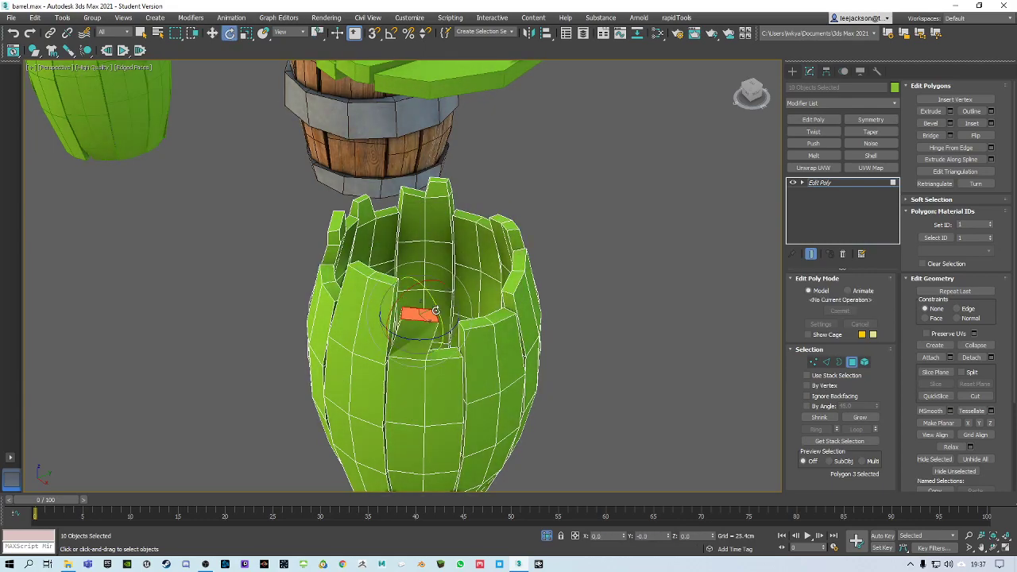
middle_click_drag(484, 322, 359, 253, "alt")
Step: Adjust the position and angle of the raised stave face so it follows the barrel's curve
key("w")
scroll(354, 254, "up", 3)
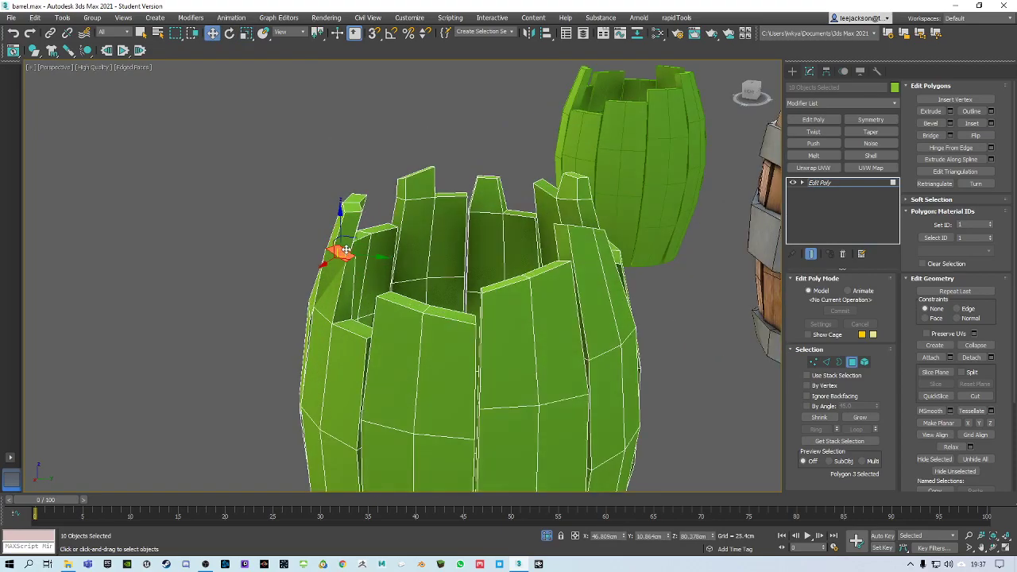
left_click_drag(351, 257, 333, 262)
middle_click_drag(333, 261, 488, 313, "alt")
left_click_drag(516, 295, 494, 299)
middle_click_drag(495, 299, 413, 296, "alt")
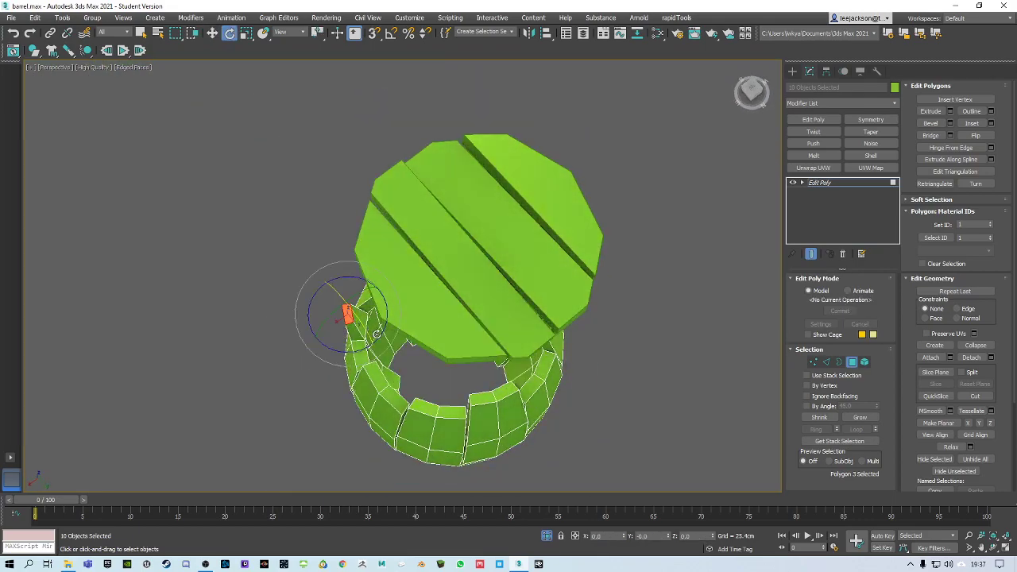
middle_click_drag(361, 347, 410, 342, "alt")
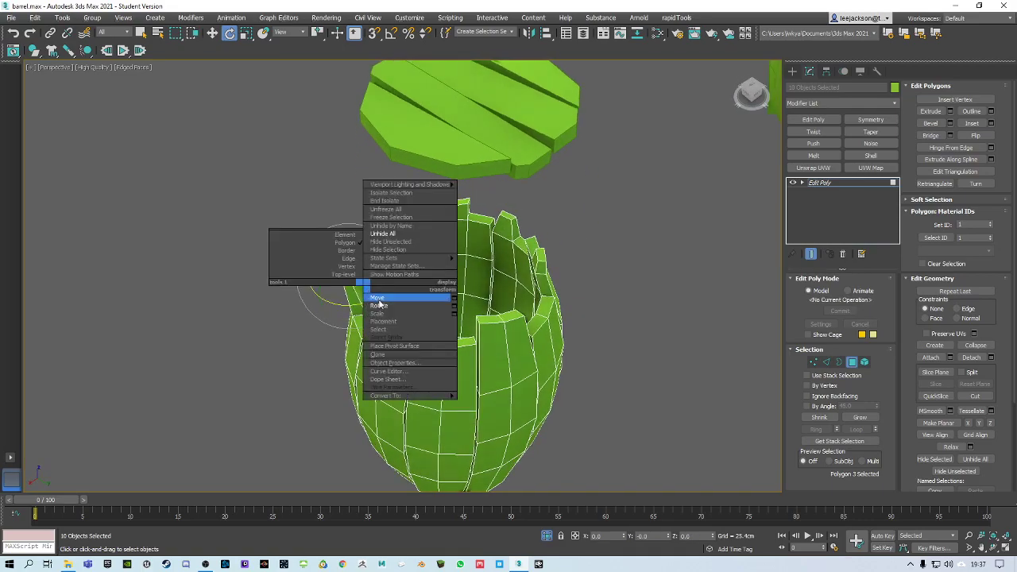
left_click(379, 300)
middle_click_drag(379, 303, 384, 308, "alt")
left_click_drag(354, 337, 354, 337)
middle_click_drag(354, 337, 402, 269, "alt")
Step: Leave polygon editing and select all staves of the edited barrel
left_click(853, 363)
middle_click_drag(499, 256, 370, 227)
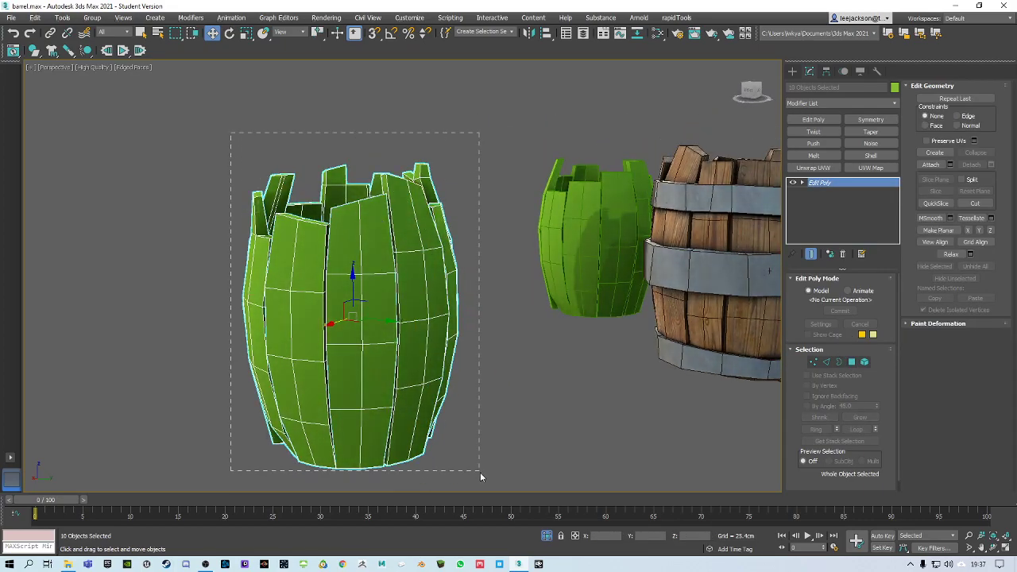
left_click_drag(479, 472, 479, 472)
middle_click_drag(476, 283, 535, 283, "alt")
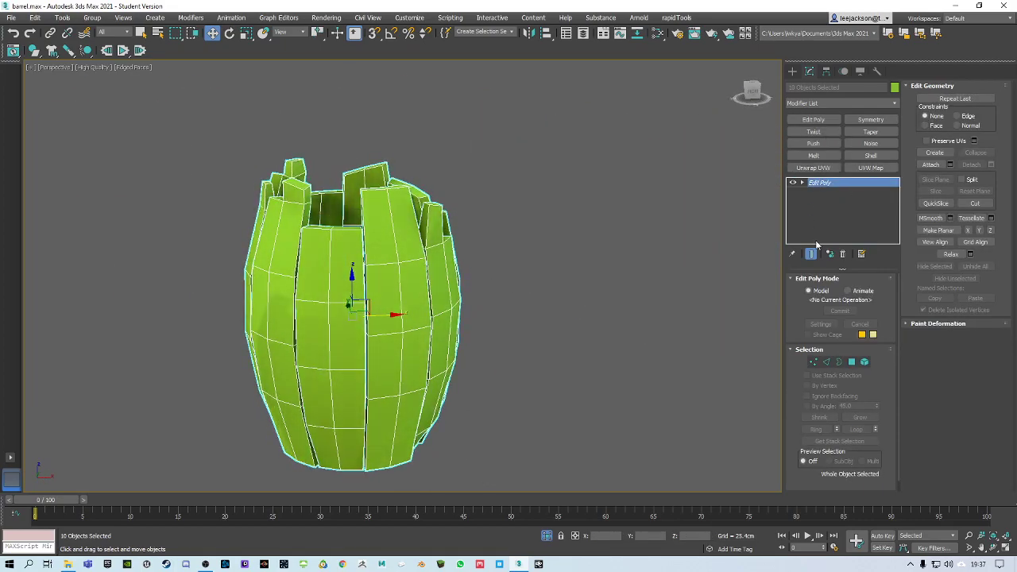
Step: Apply a fractal Noise modifier to all staves with 10 cm strength on X, Y and Z and a scale of 56
left_click(871, 144)
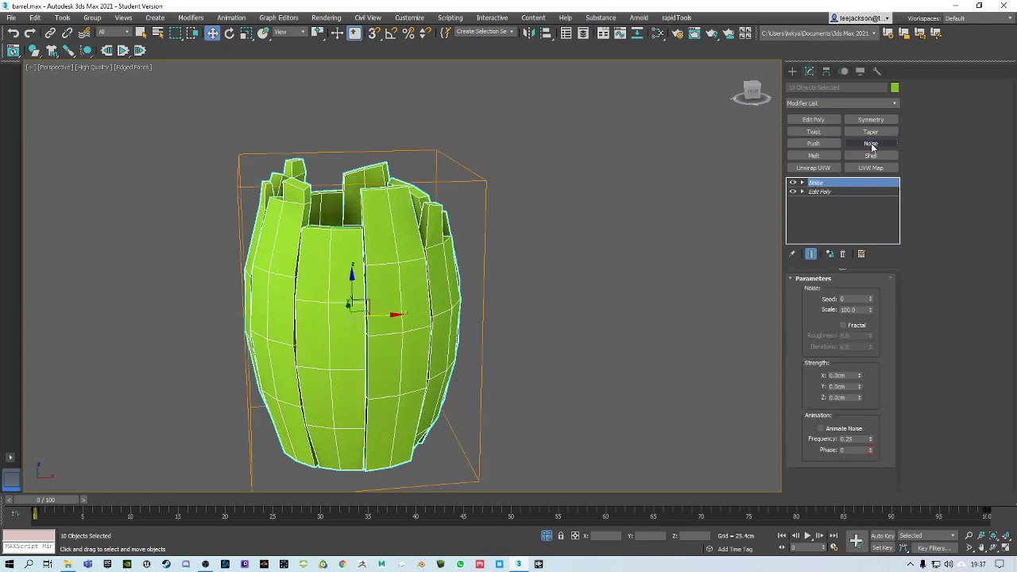
middle_click_drag(523, 261, 569, 251)
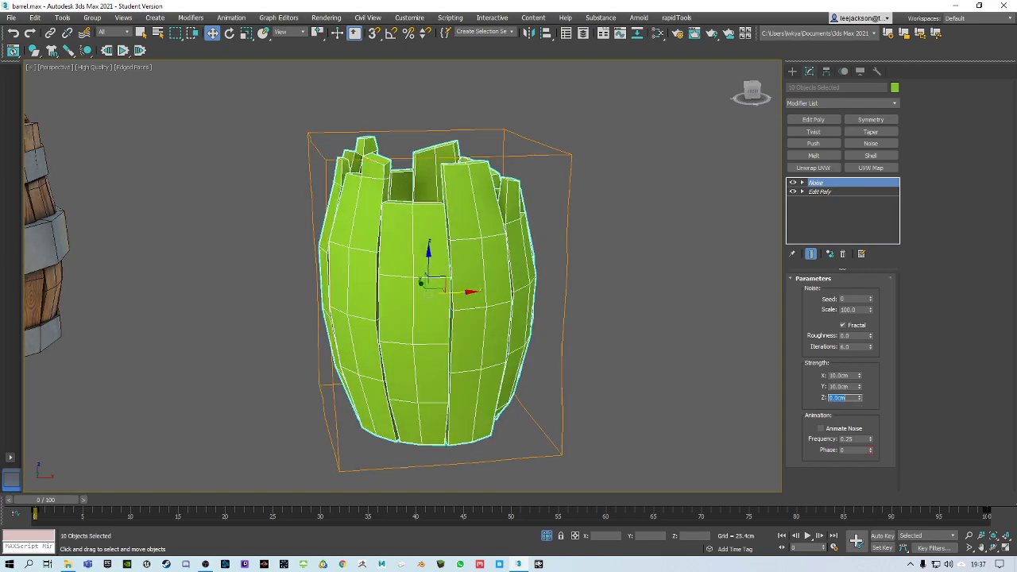
middle_click_drag(486, 187, 556, 207, "alt")
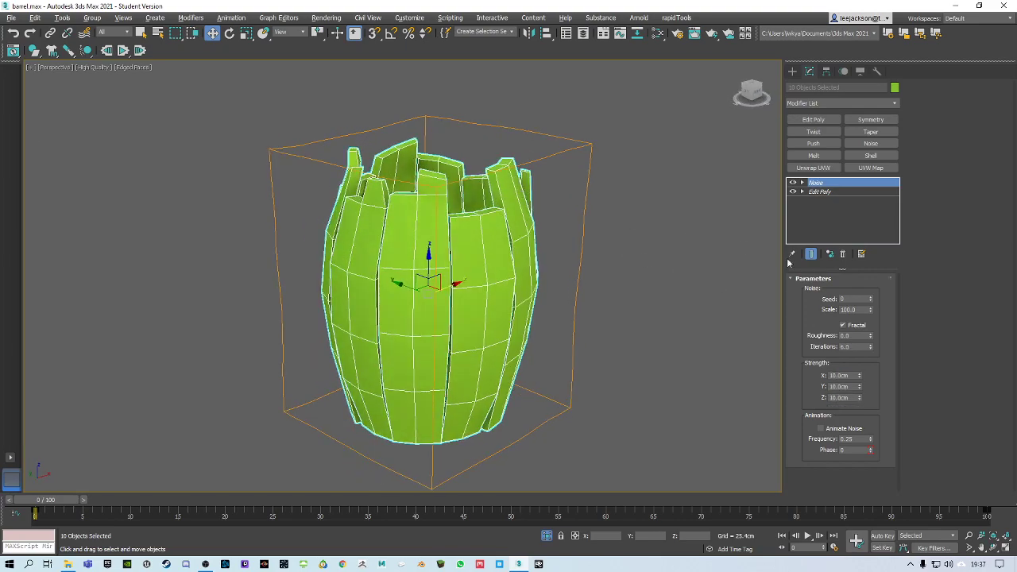
left_click_drag(873, 313, 867, 334)
mouse_move(445, 231)
middle_mouse_down("alt")
mouse_move(450, 270)
mouse_move(475, 246)
mouse_move(445, 235)
middle_mouse_up("alt")
middle_click_drag(445, 235, 421, 213)
scroll(454, 215, "down", 5)
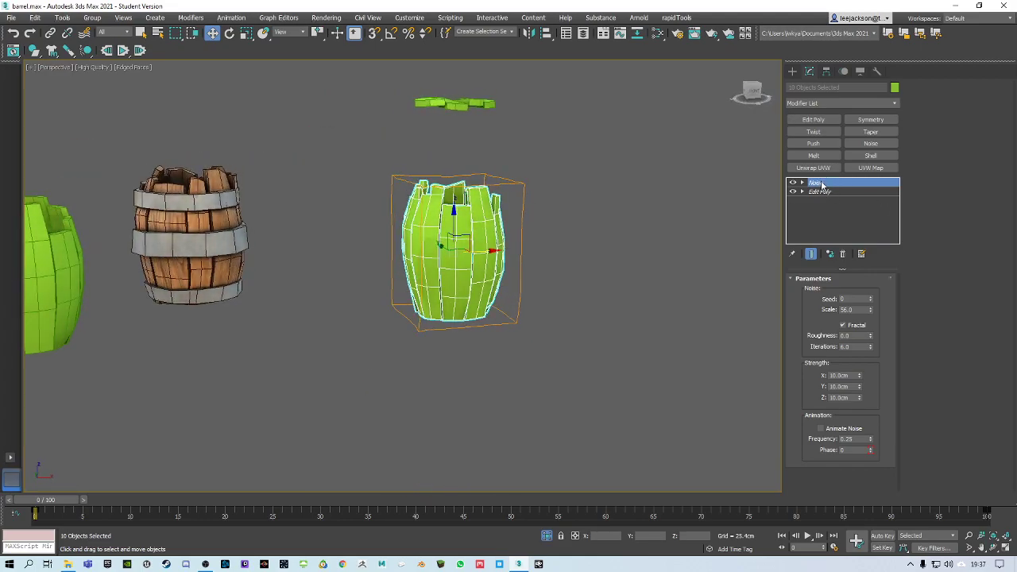
left_click(565, 185)
Step: Lower the floating plank lid into the top of the barrel and scale it uniformly to fit the opening
left_click(454, 103)
middle_click_drag(458, 103, 461, 107, "alt")
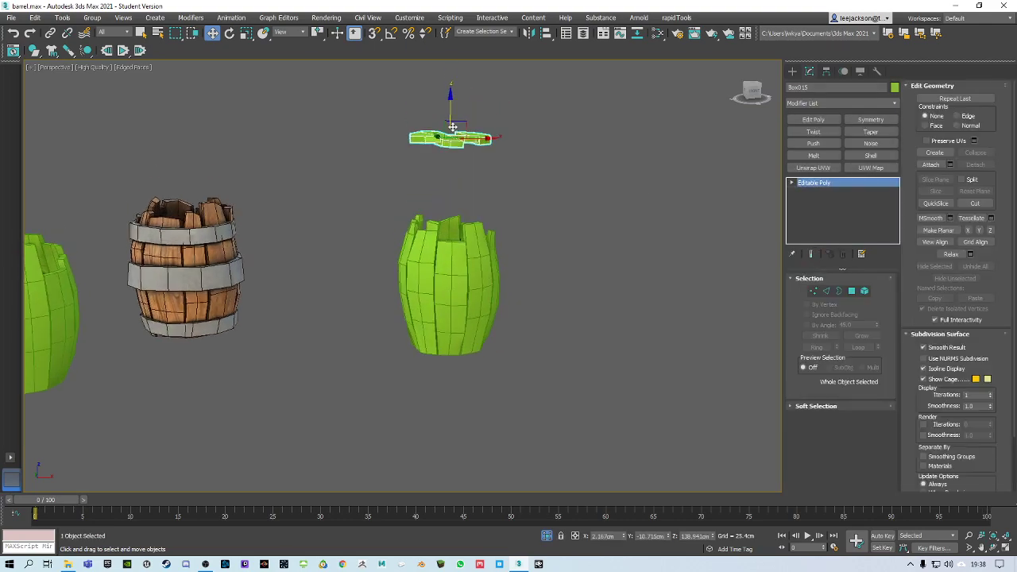
scroll(461, 105, "up", 3)
left_click_drag(460, 104, 454, 132)
left_click_drag(451, 258, 450, 261)
middle_click_drag(451, 261, 465, 297, "alt")
scroll(465, 297, "up", 3)
right_click(442, 295)
left_click(450, 311)
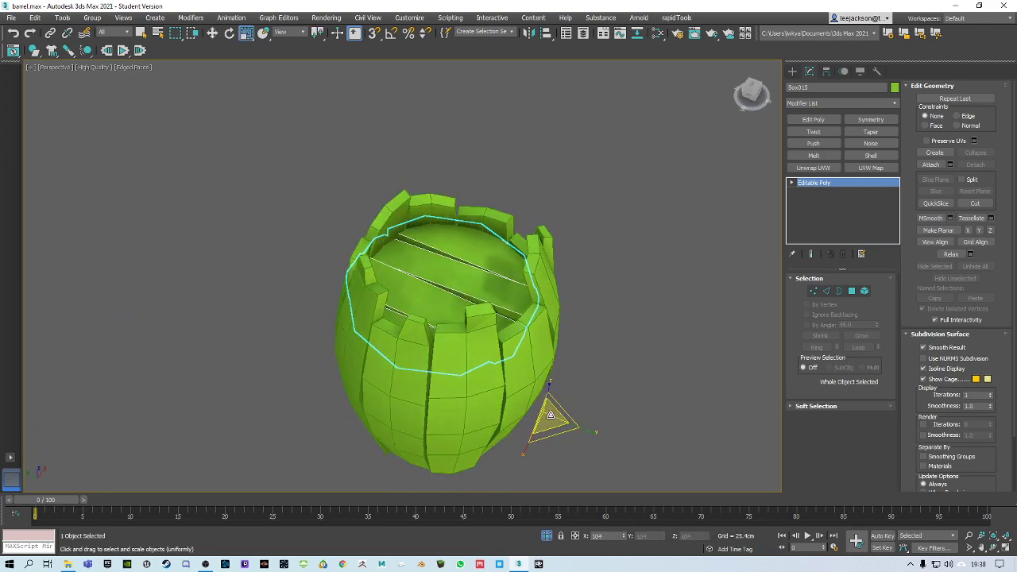
Step: Centre the lid's pivot on the object and adjust the lid's fit inside the barrel's rim
left_click(826, 71)
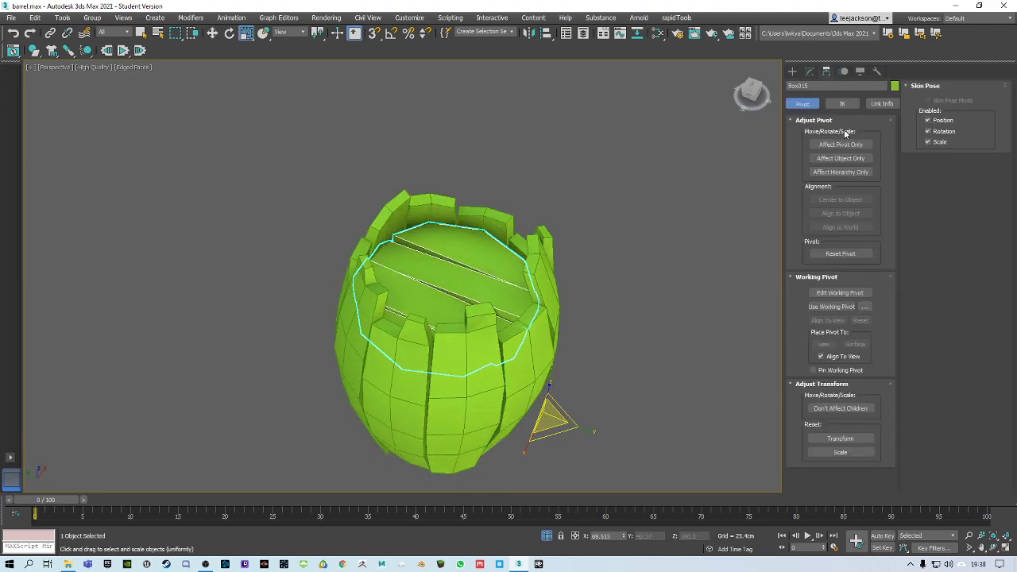
left_click(840, 144)
left_click(840, 200)
left_click(841, 144)
middle_click_drag(623, 230, 438, 260, "alt")
right_click(438, 260)
left_click(450, 271)
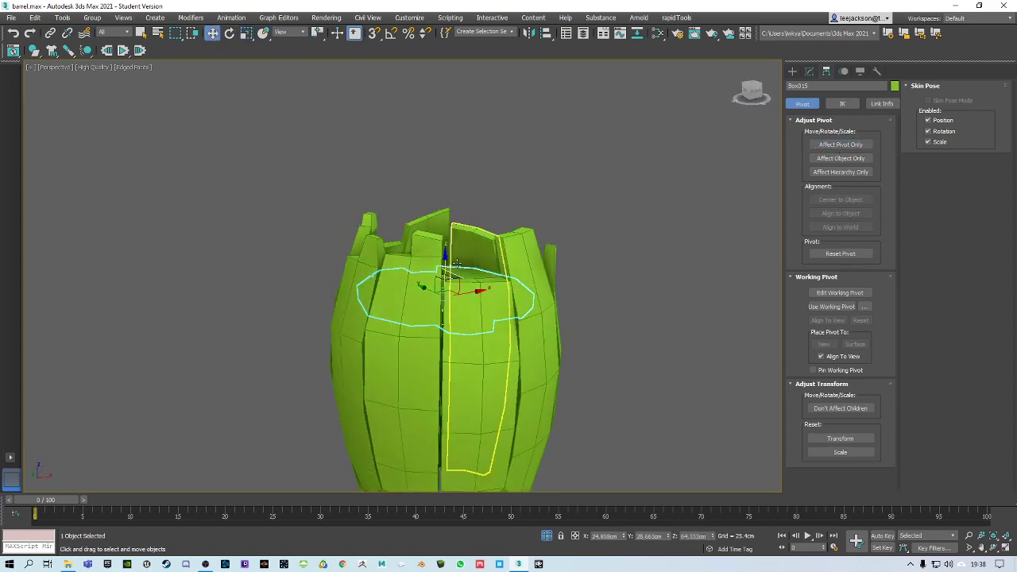
left_click(510, 174)
Step: Create a Tube primitive beside the barrel with radii of about 25.4 and 19.1 cm and a height of about 22 cm
scroll(509, 170, "down", 3)
middle_click_drag(502, 266, 527, 219)
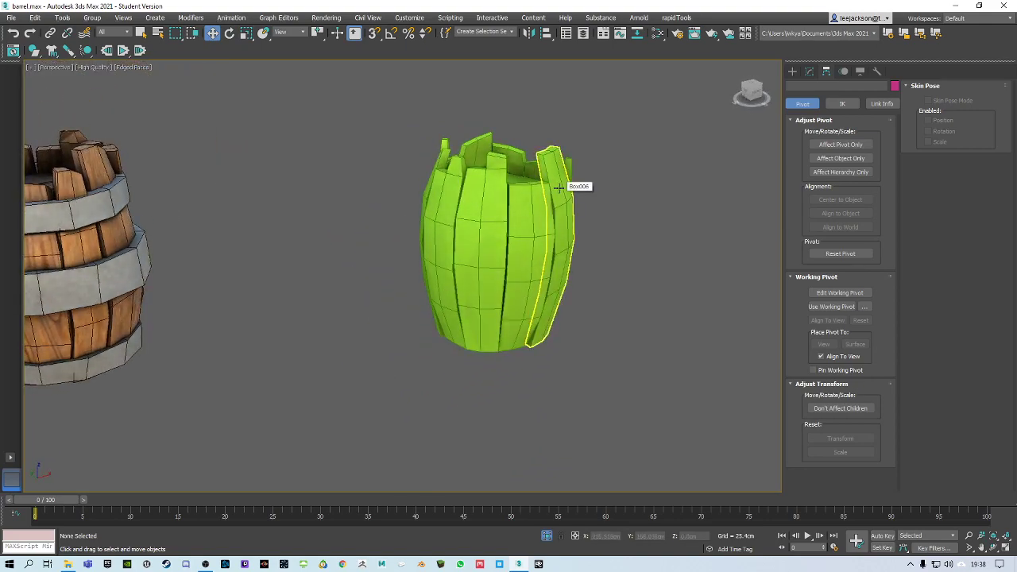
middle_click_drag(576, 182, 373, 198, "alt")
left_click(373, 191)
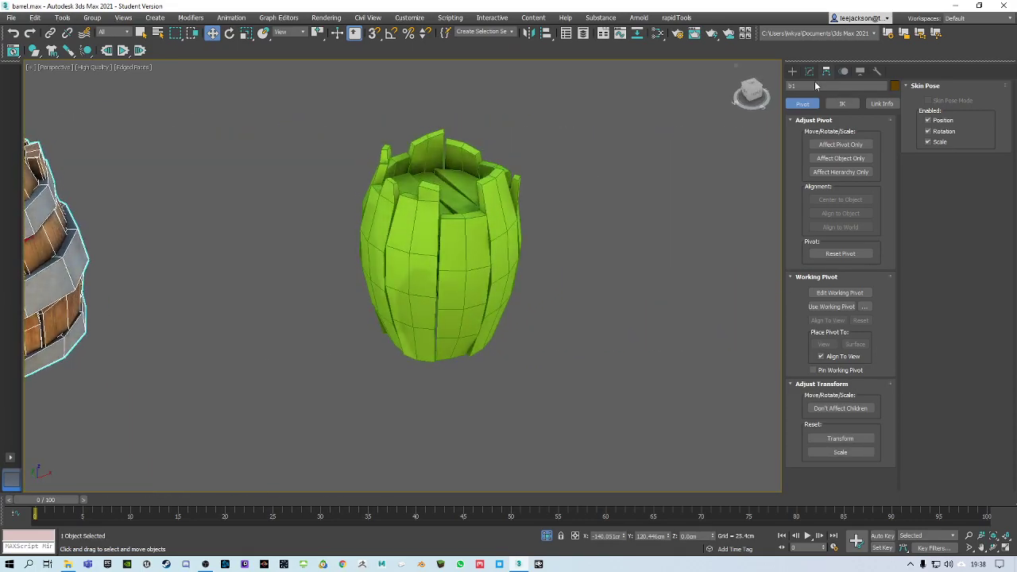
left_click(792, 71)
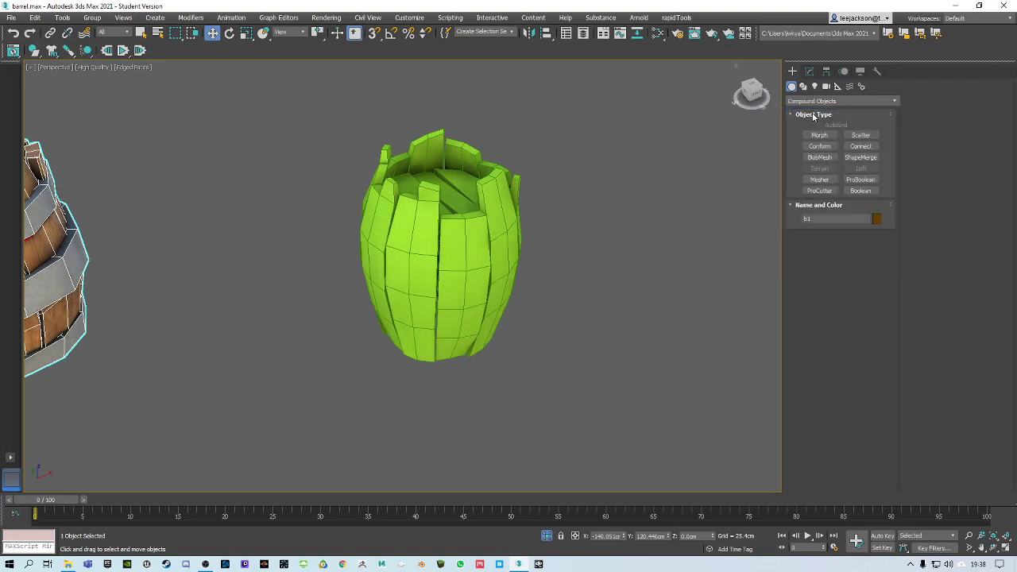
left_click(861, 158)
left_click_drag(561, 344, 581, 366)
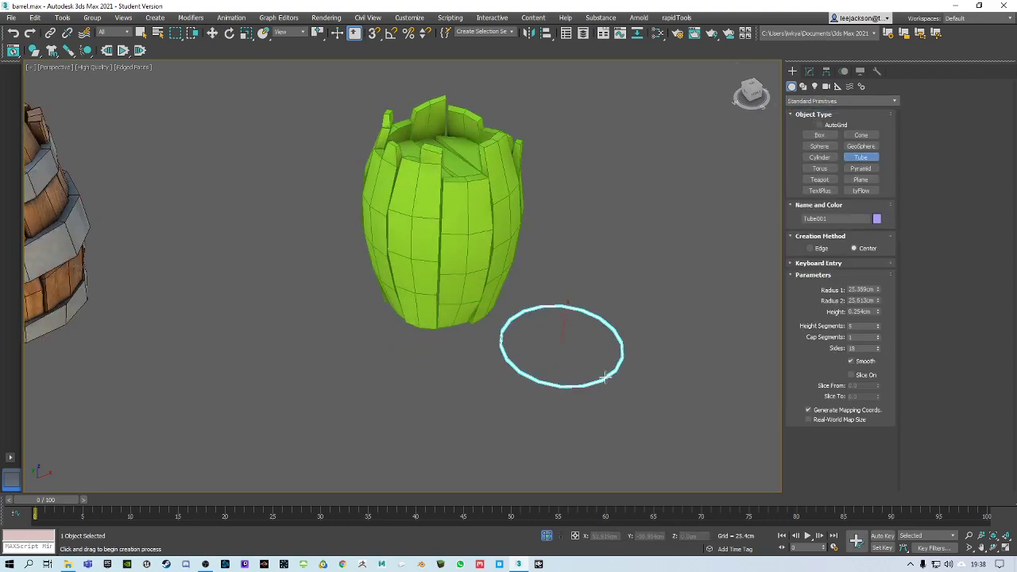
left_click(607, 341)
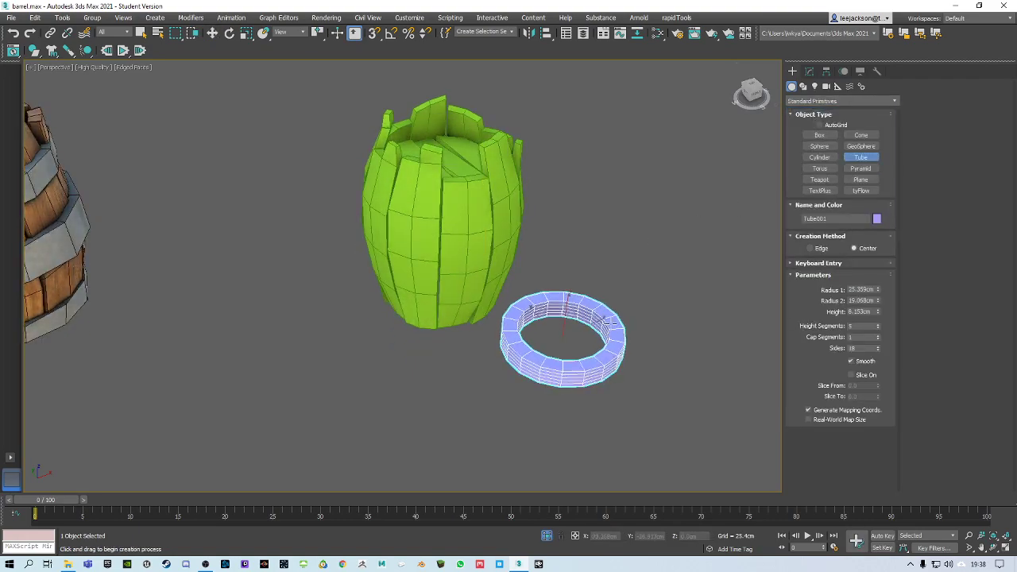
Step: Set the tube to 1 height segment and 18 sides
left_click(809, 70)
left_click_drag(878, 331, 879, 355)
left_click(879, 352)
left_click(879, 351)
left_click(878, 351)
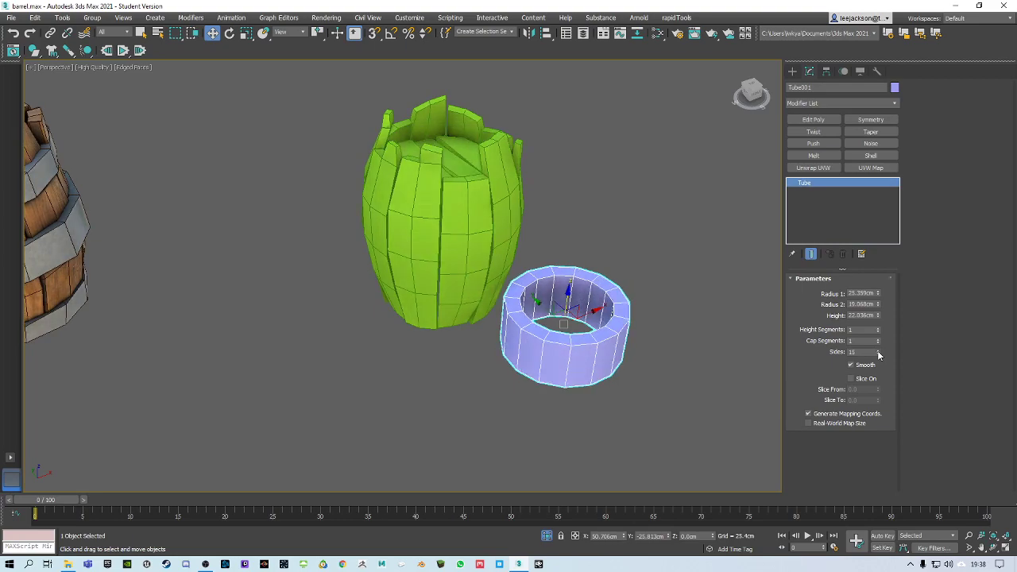
Step: Align the tube's centre to the lid in X and Y and position it vertically around the upper part of the barrel
mouse_move(524, 262)
middle_mouse_down()
mouse_move(516, 254)
mouse_move(531, 279)
middle_mouse_up()
key("alt+a")
left_click(459, 163)
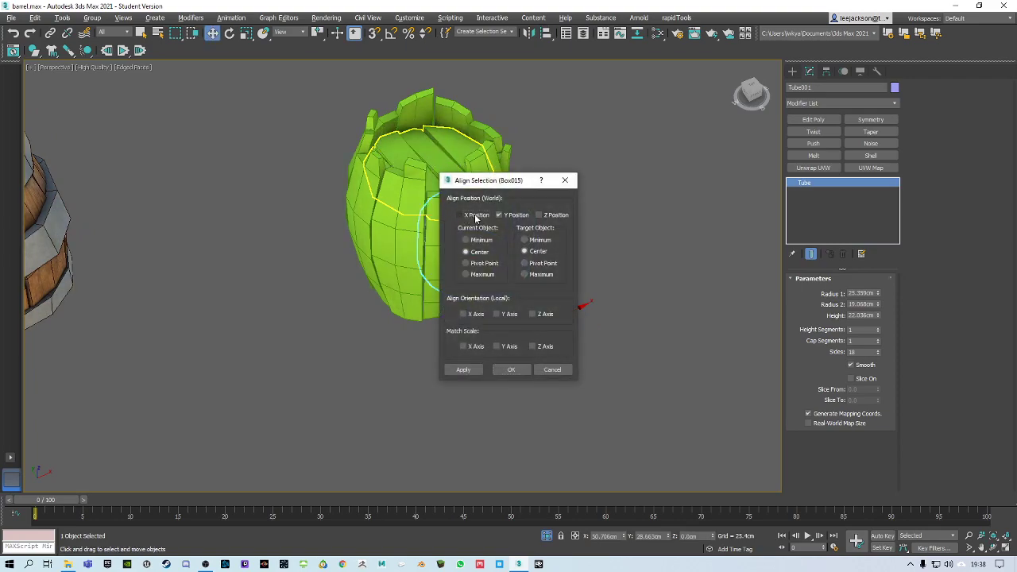
left_click(515, 369)
middle_click_drag(516, 367, 415, 205, "alt")
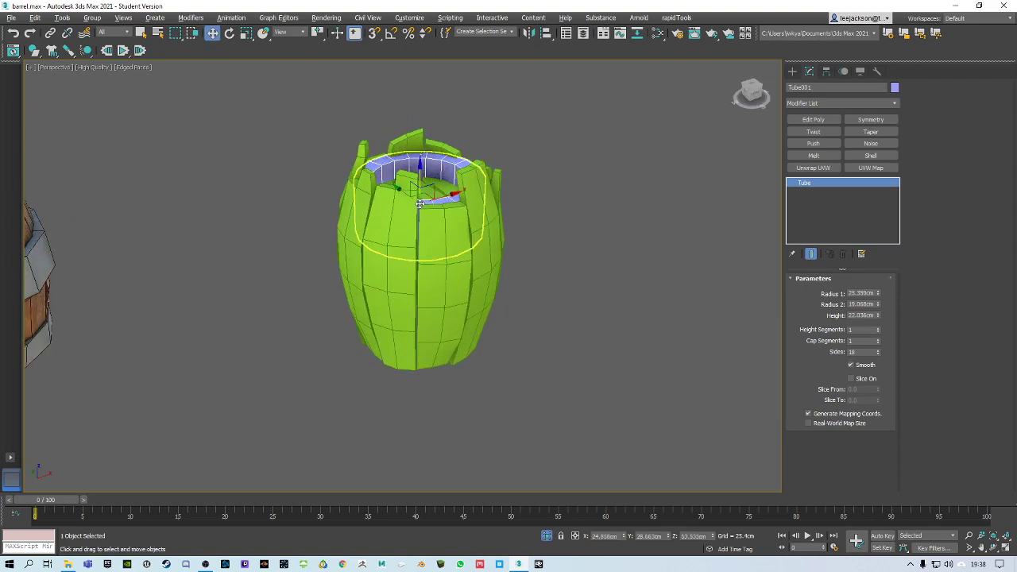
left_click_drag(418, 217, 418, 208)
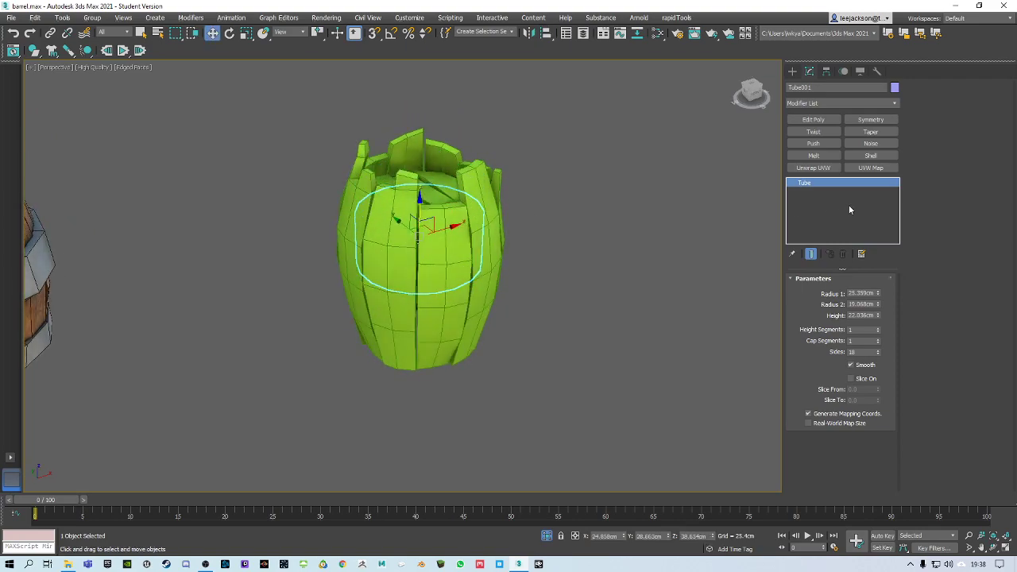
Step: Widen the tube around the staves, with a second radius of about 28.4 cm and a height of about 8.4 cm
middle_click_drag(543, 229, 549, 206, "alt")
mouse_move(878, 294)
left_mouse_down()
mouse_move(877, 271)
mouse_move(877, 315)
mouse_move(878, 303)
left_mouse_up()
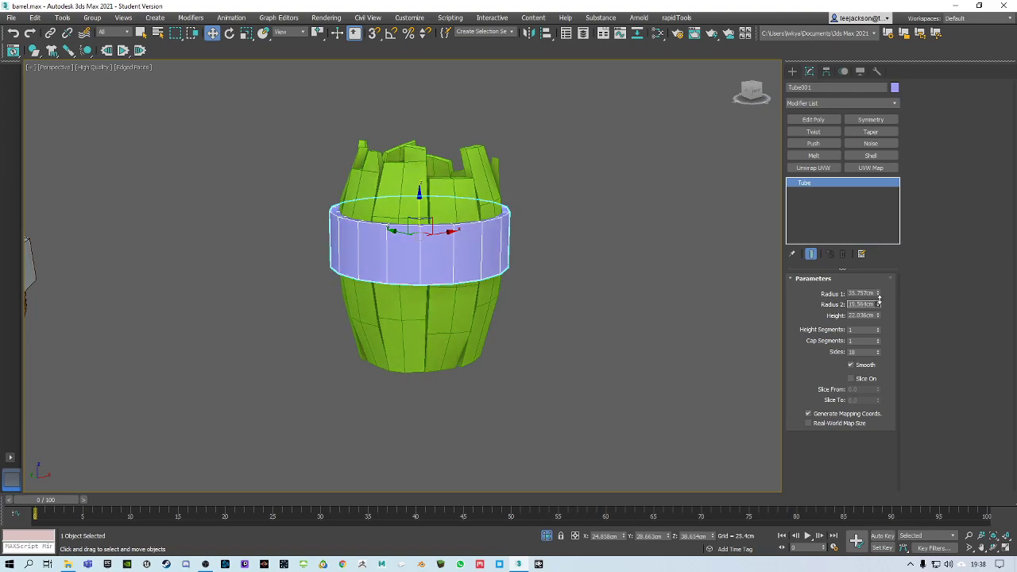
key("F3")
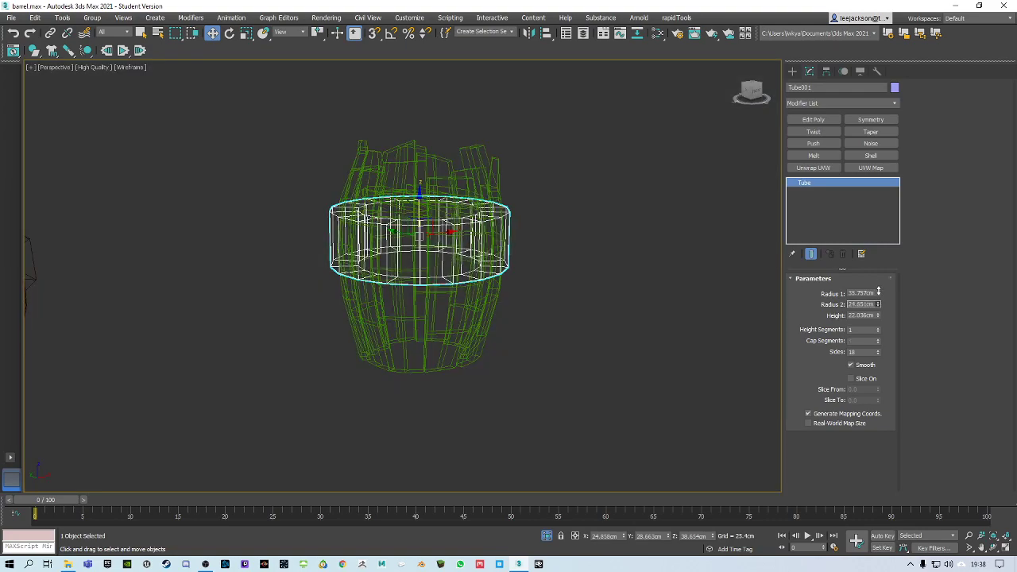
key("F3")
mouse_move(877, 316)
left_mouse_down()
mouse_move(878, 292)
mouse_move(873, 318)
left_mouse_up()
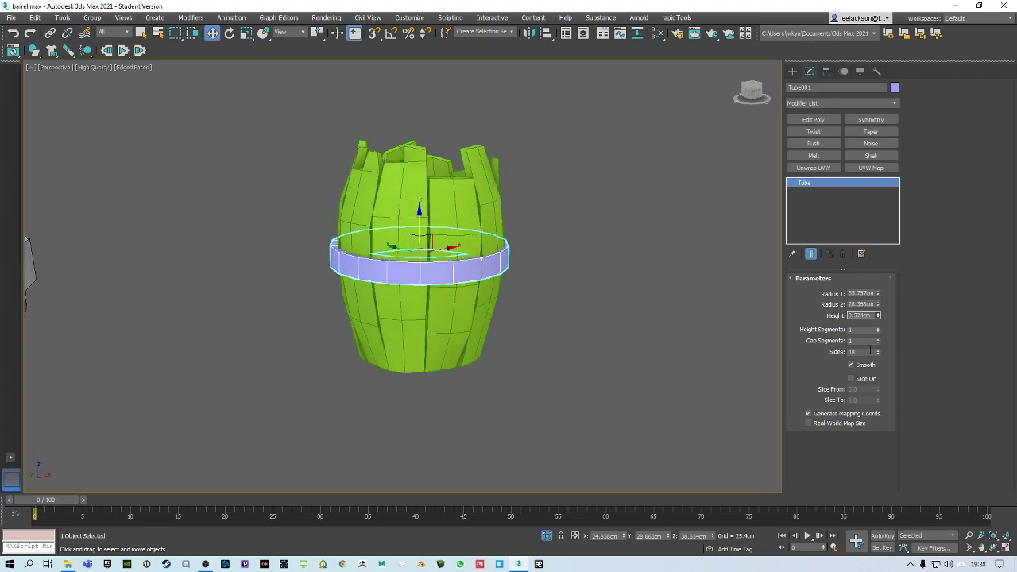
Step: Raise the band to just below the jagged rim and fine-tune its outer radius to match the reference barrel
middle_click_drag(328, 214, 347, 222)
left_click_drag(447, 240, 445, 199)
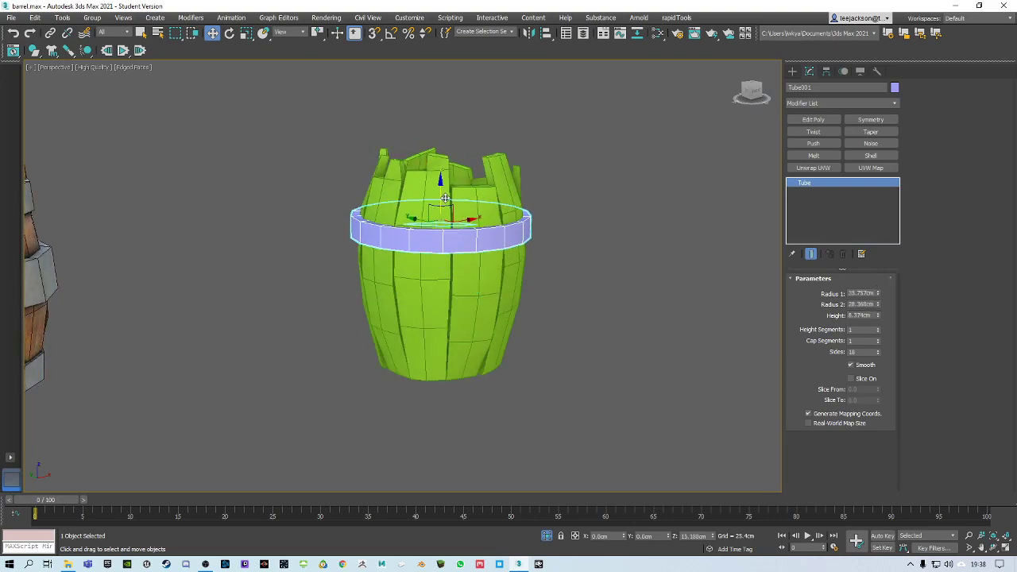
middle_click_drag(446, 193, 452, 203, "alt")
scroll(450, 199, "up", 2)
left_click_drag(451, 203, 451, 186)
left_click_drag(878, 294, 880, 302)
left_click_drag(451, 183, 451, 188)
middle_click_drag(450, 189, 566, 234, "alt")
scroll(528, 221, "down", 5)
left_click_drag(565, 234, 400, 231)
middle_click_drag(401, 231, 593, 211, "alt")
left_click(593, 210)
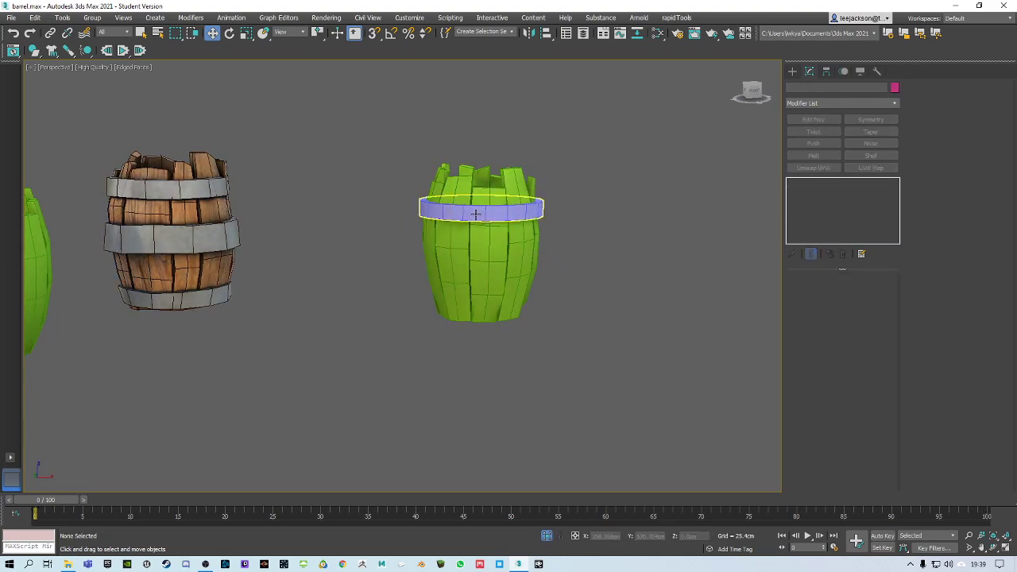
Step: Lift the band clear above the barrel and convert it to Editable Poly
left_click(521, 194)
left_click_drag(523, 193, 521, 127)
middle_click_drag(521, 127, 515, 181, "alt")
right_click(515, 182)
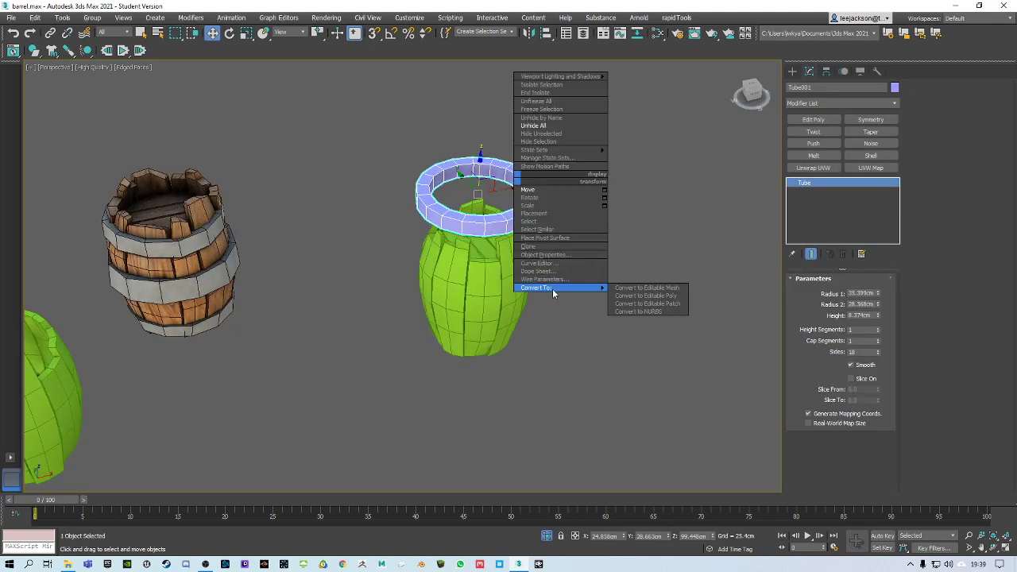
left_click(646, 296)
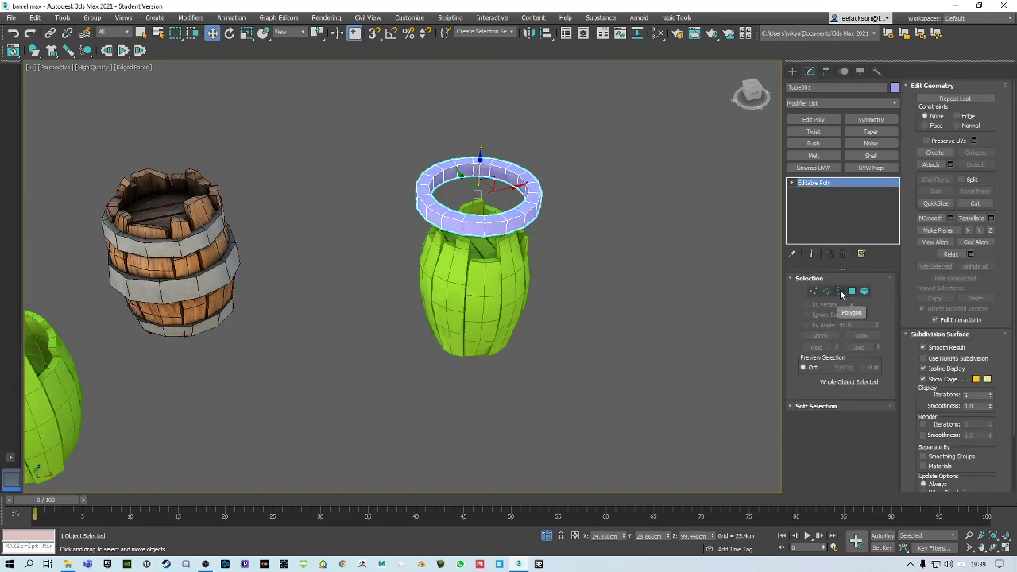
Step: Delete the band's inner edges so that only its thin outer wall remains
left_click(826, 291)
scroll(476, 199, "up", 3)
left_click(487, 163)
double_click(487, 163)
key("Delete")
middle_click_drag(524, 193, 487, 187, "alt")
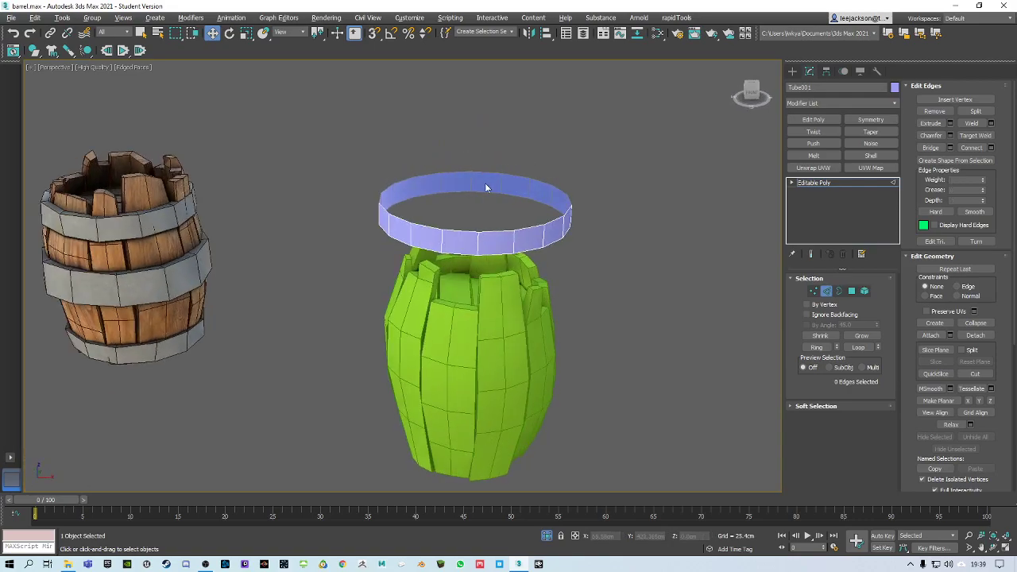
Step: Leave edge editing and lower the band back around the upper part of the staves
left_click(826, 291)
left_click_drag(475, 183, 477, 274)
middle_click_drag(477, 282, 413, 313, "alt")
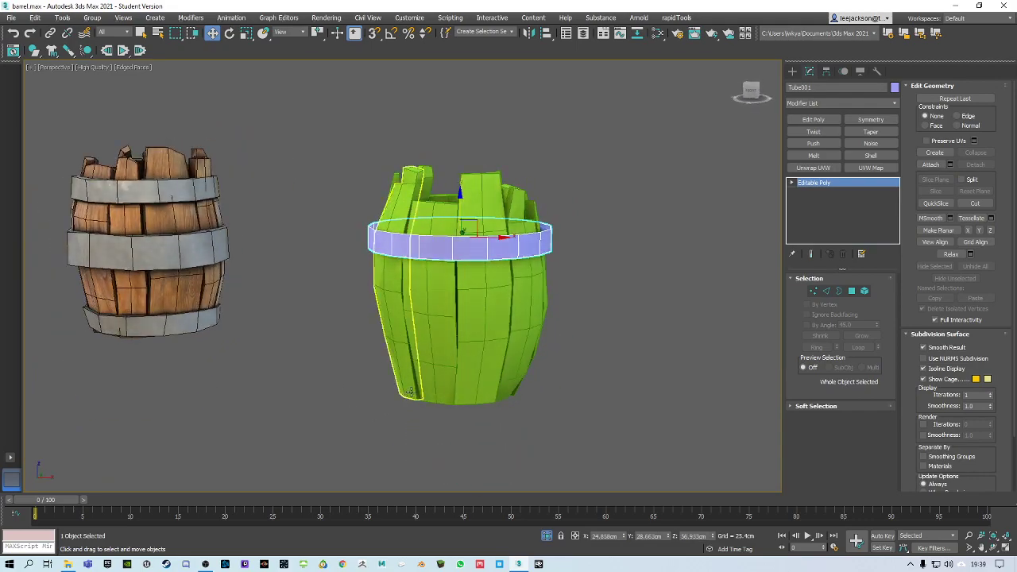
Step: Select all the barrel's staves without the band and convert them to Editable Poly
left_click(386, 329)
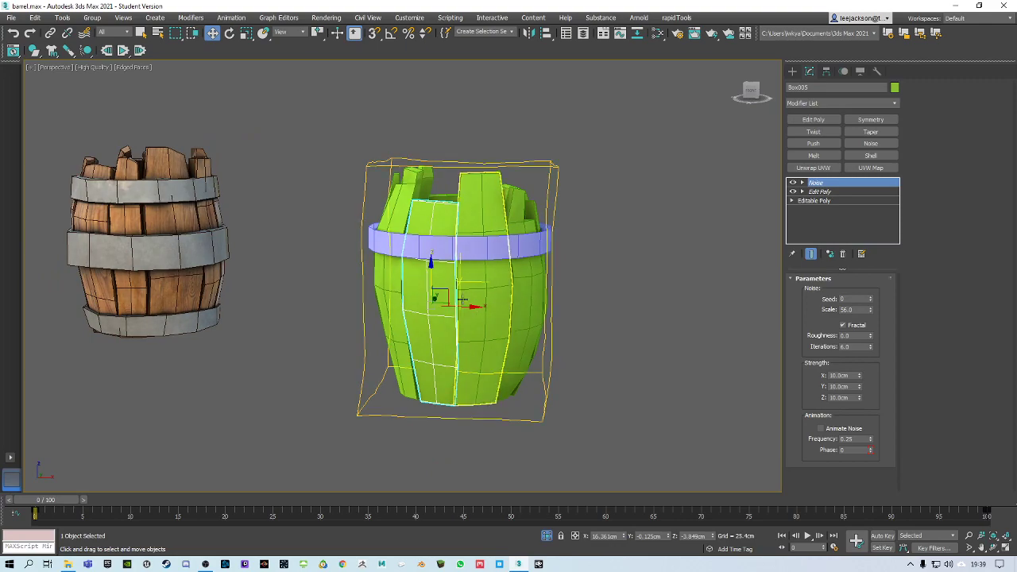
left_click(636, 308)
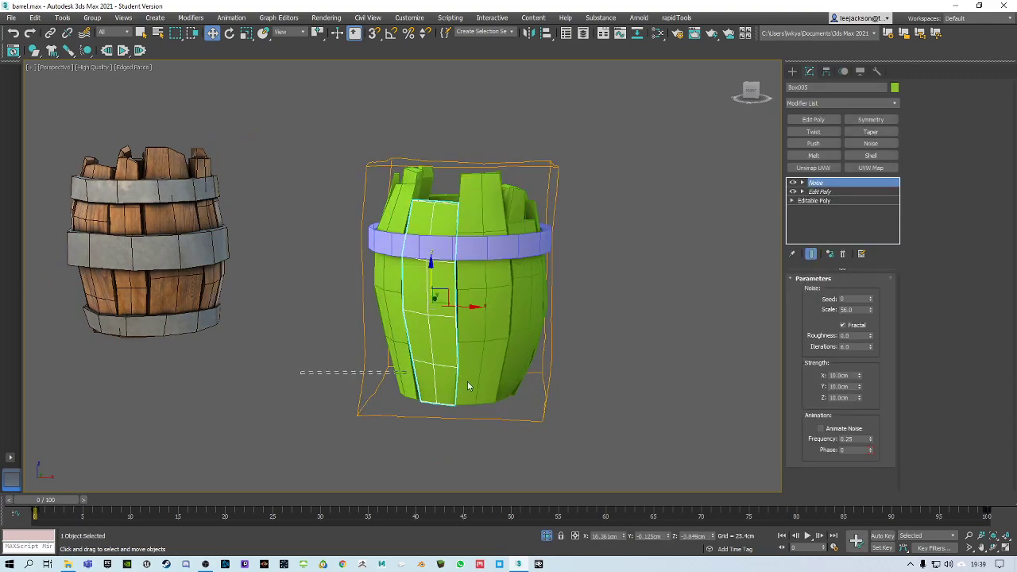
left_click_drag(423, 379, 661, 329)
right_click(449, 308)
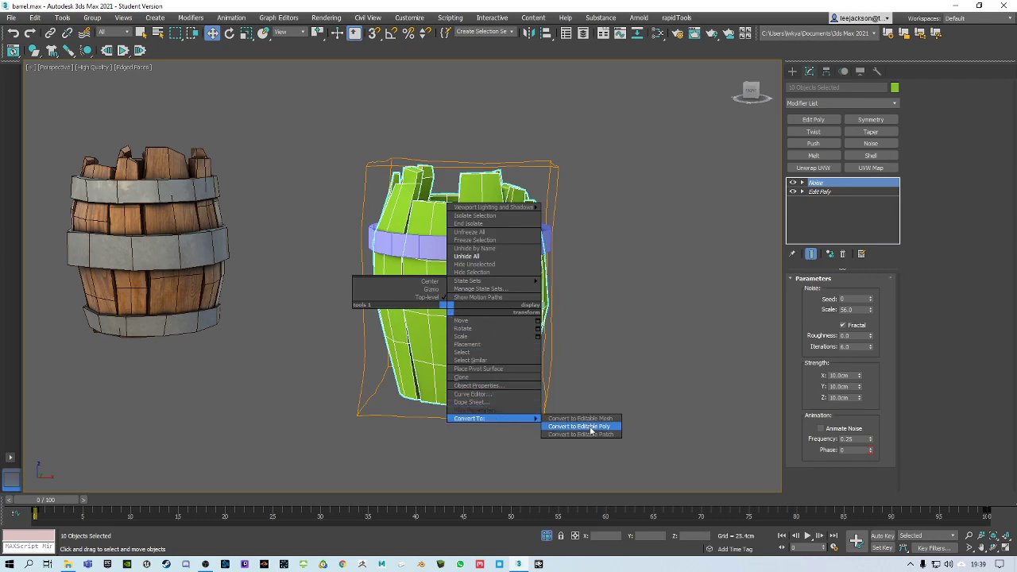
left_click(600, 428)
Step: Attach all the other staves to one stave to make a single barrel body object
left_click(482, 334)
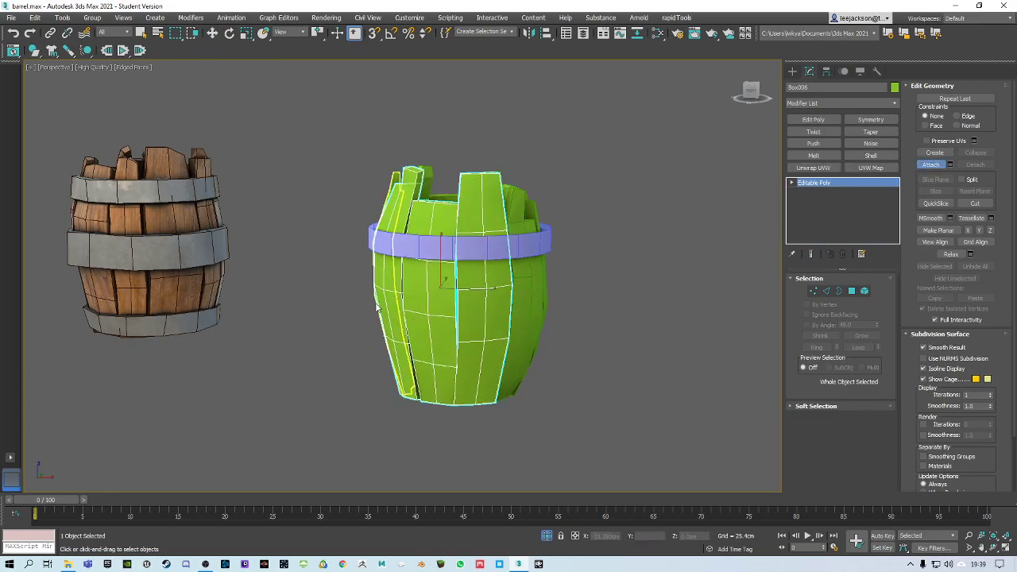
middle_click_drag(378, 306, 433, 310, "alt")
left_click(404, 310)
middle_click_drag(357, 306, 429, 318, "alt")
left_click(439, 266)
middle_click_drag(439, 267, 447, 328, "alt")
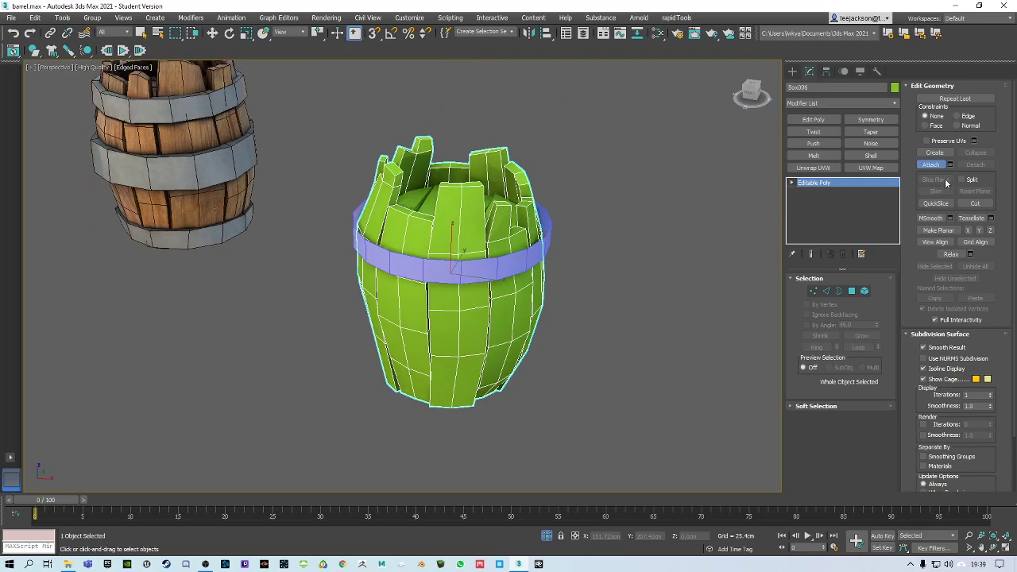
left_click(933, 166)
middle_click_drag(592, 238, 615, 83, "alt")
left_click(637, 267)
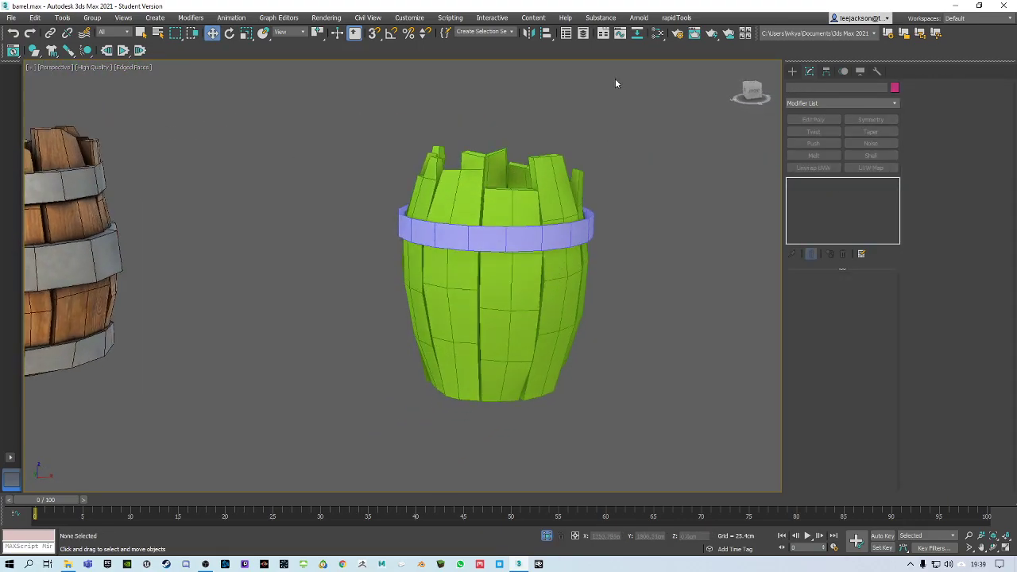
Step: Show the modelling ribbon and set Freeform PolyDraw to draw on Surface, picking the green barrel body as the target
left_click(603, 34)
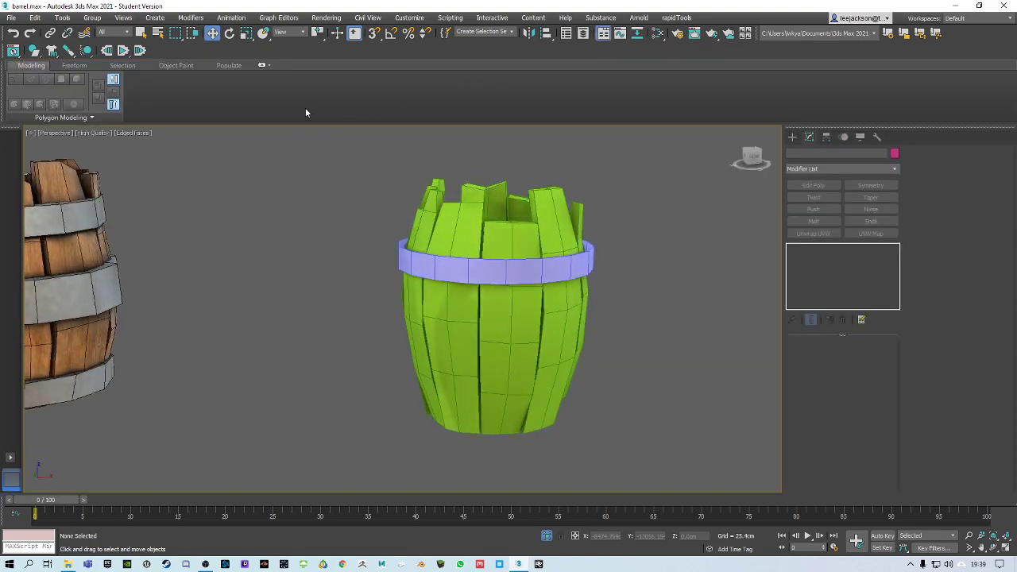
left_click(479, 218)
left_click(477, 214)
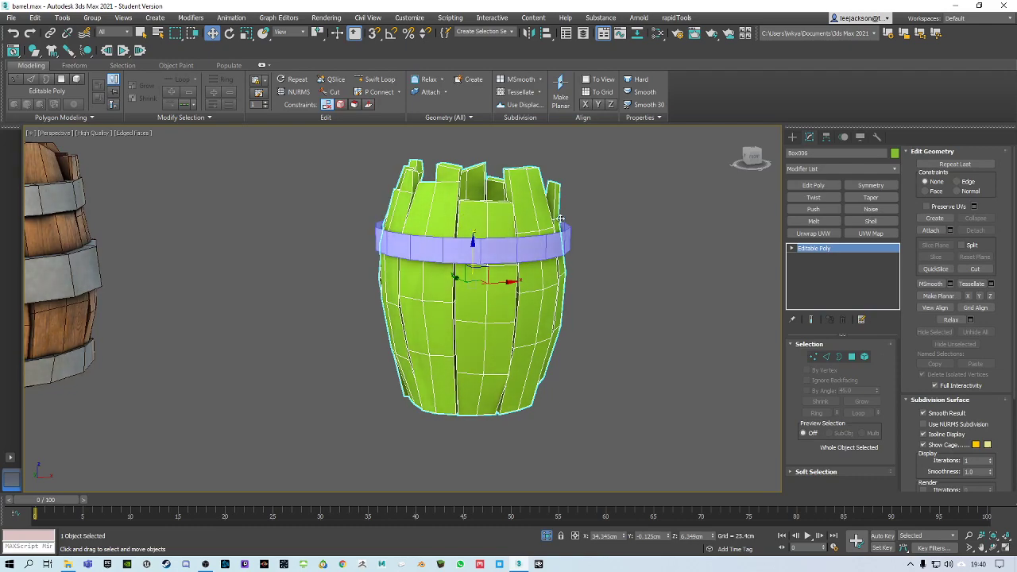
left_click(79, 68)
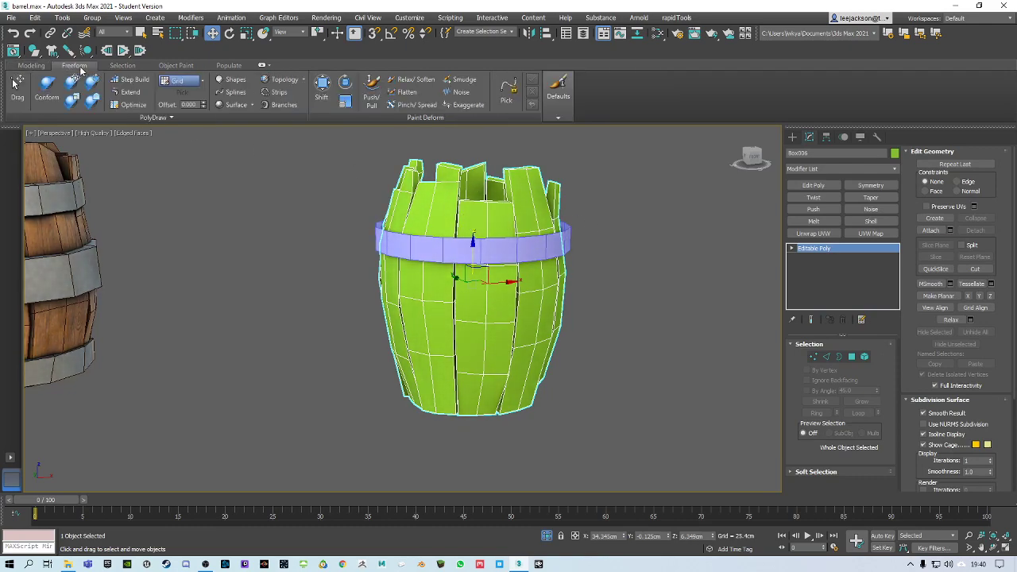
left_click(176, 81)
middle_click_drag(378, 219, 377, 227, "alt")
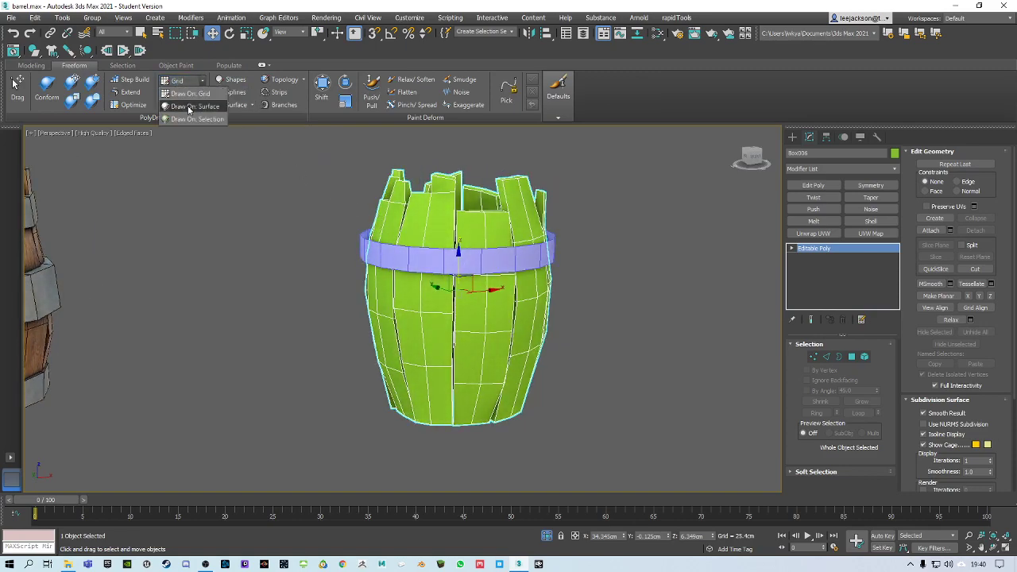
left_click(189, 106)
left_click(186, 94)
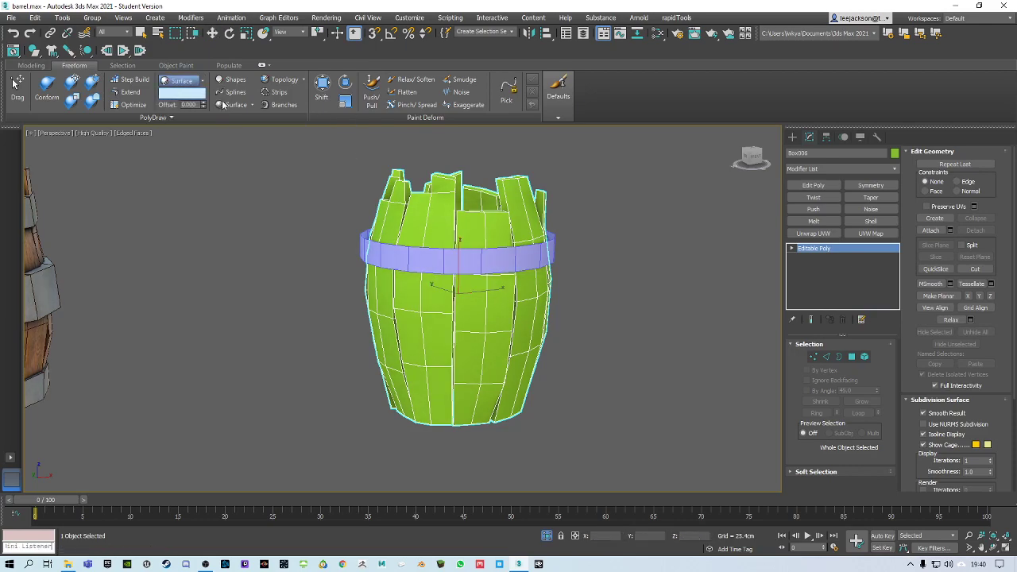
left_click(432, 199)
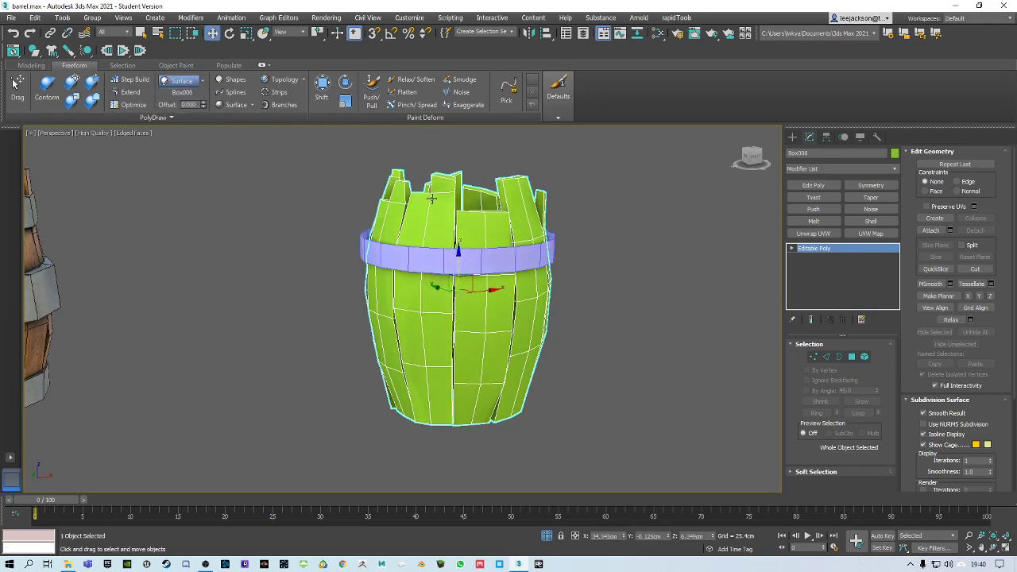
Step: Shape the metal band onto the staves' surface all the way around with the Conform brush, then return to the Move tool
left_click(366, 244)
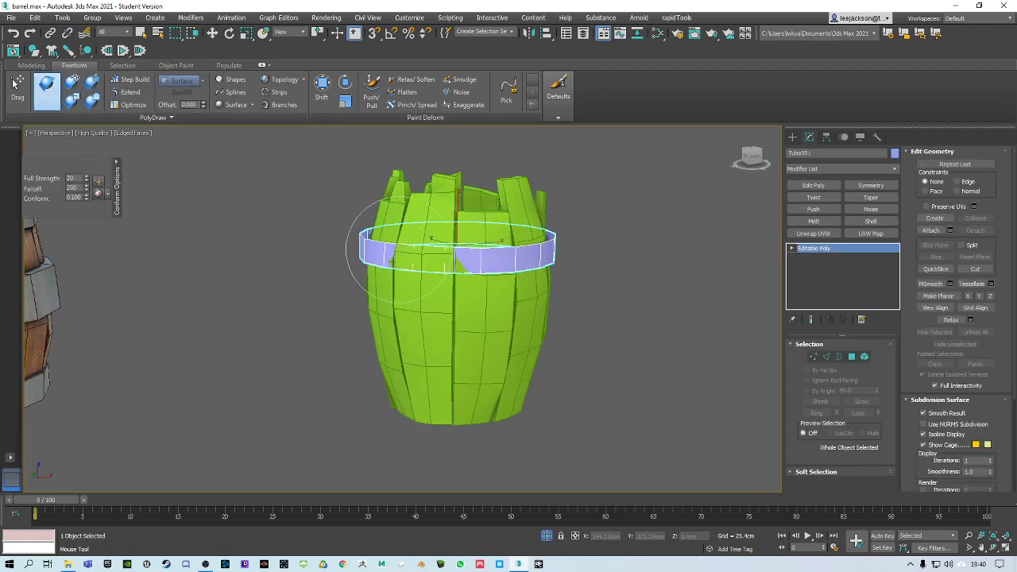
middle_click_drag(506, 264, 396, 233, "alt")
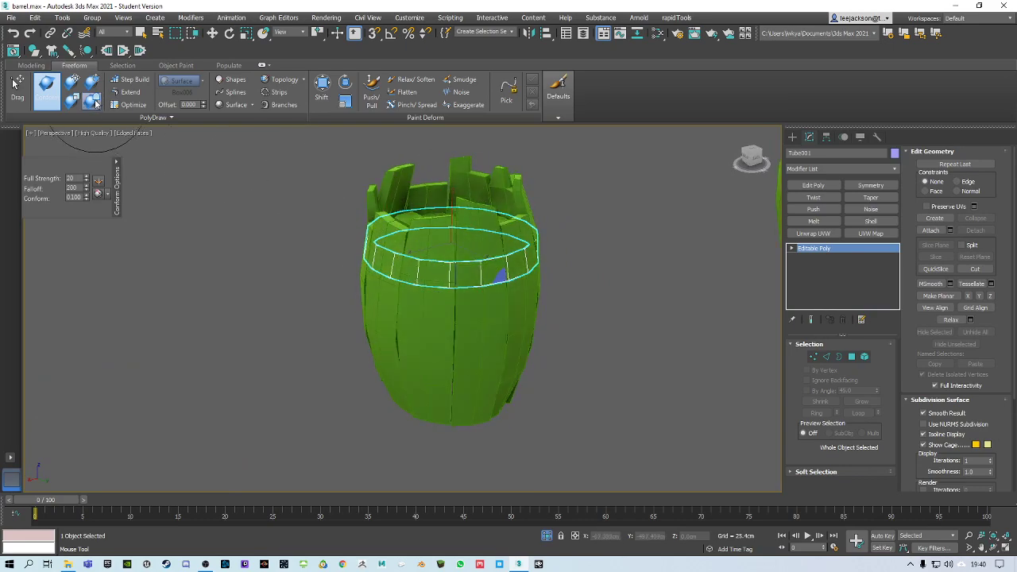
key("w")
middle_click_drag(348, 239, 389, 231, "alt")
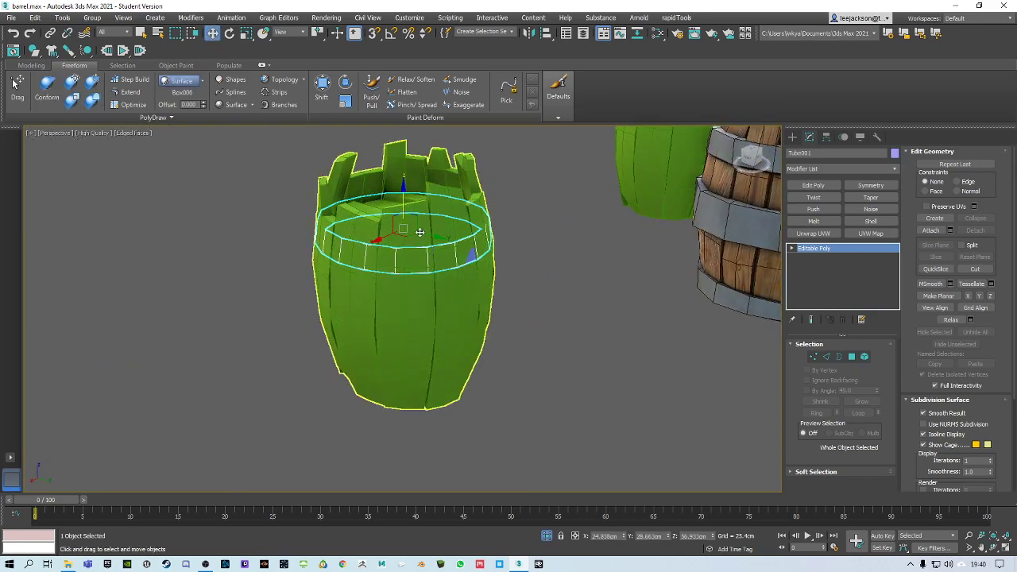
Step: Add a Shell modifier to the band and reduce its outer amount to give it a thin thickness
key("z")
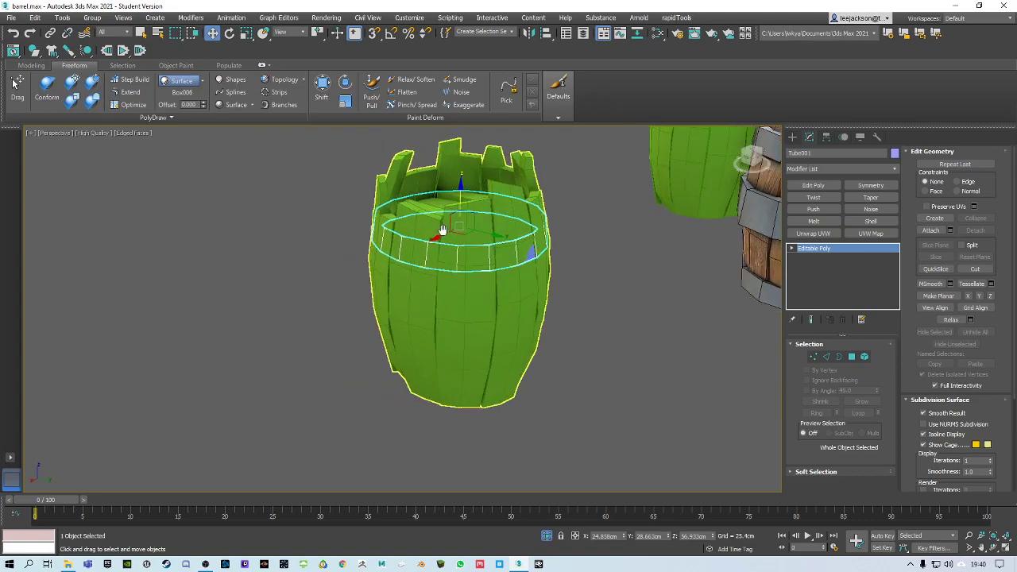
left_click(817, 170)
left_click(817, 170)
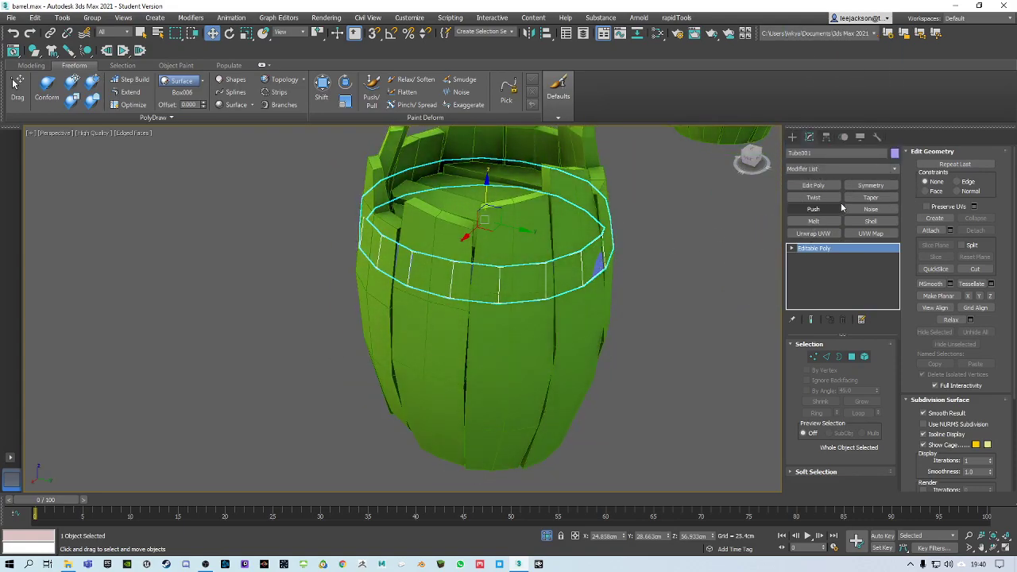
left_click(824, 168)
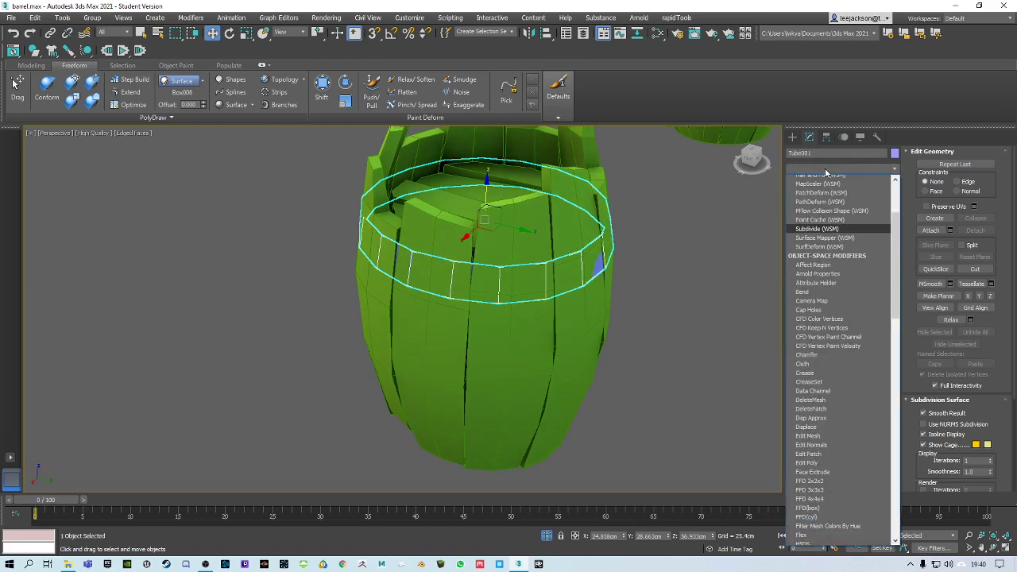
key("s")
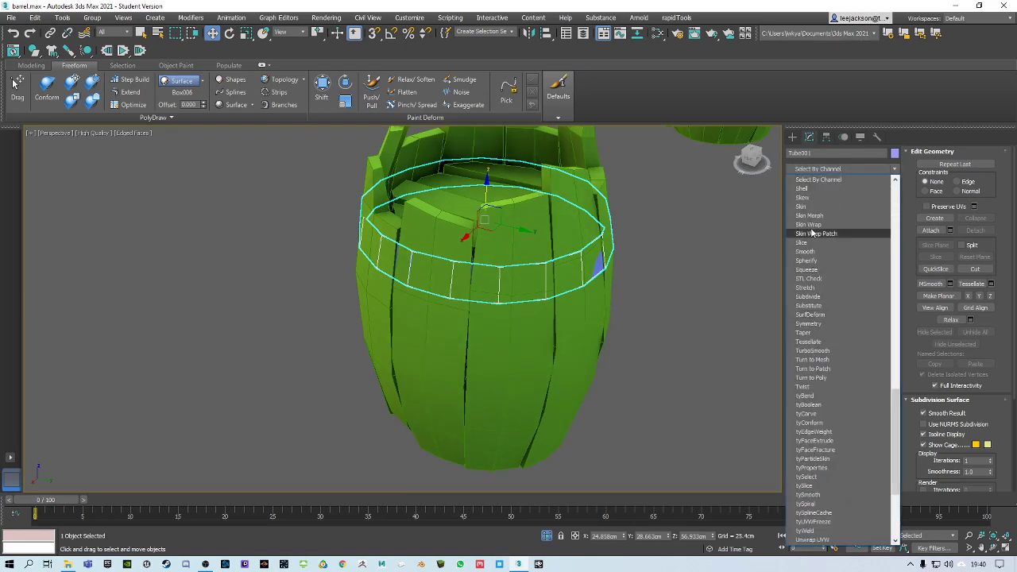
left_click(802, 189)
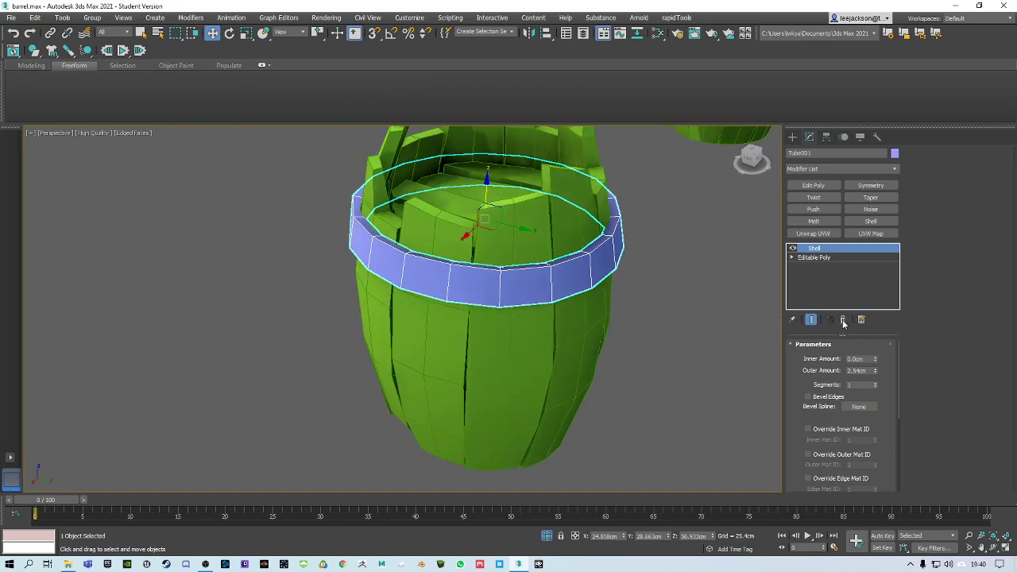
left_click_drag(875, 371, 875, 394)
Step: Add an Edit Poly modifier above the band's Shell and isolate the band
middle_click_drag(567, 243, 515, 267)
middle_click_drag(515, 267, 410, 281, "alt")
left_click(813, 185)
key("alt+q")
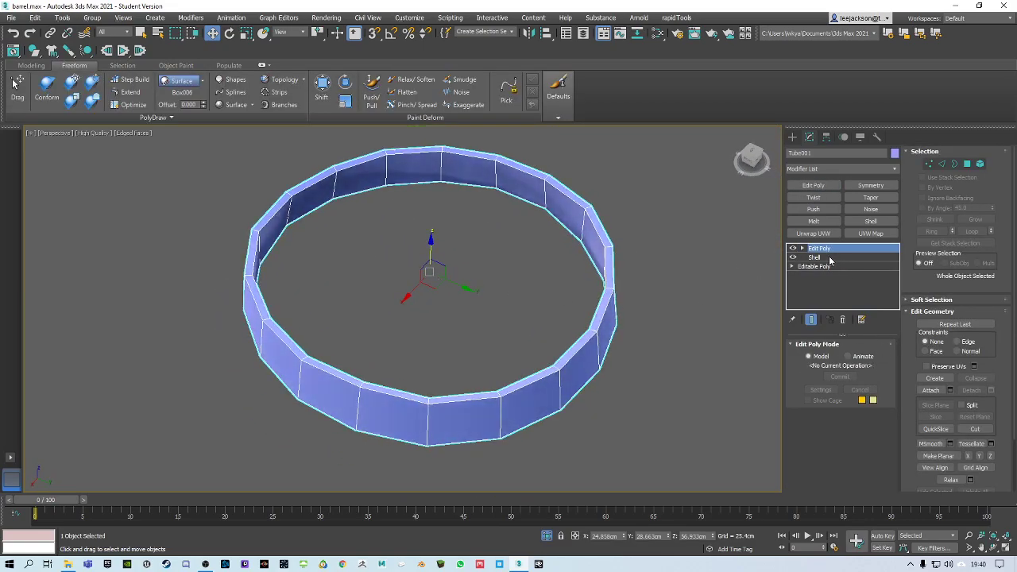
left_click(942, 164)
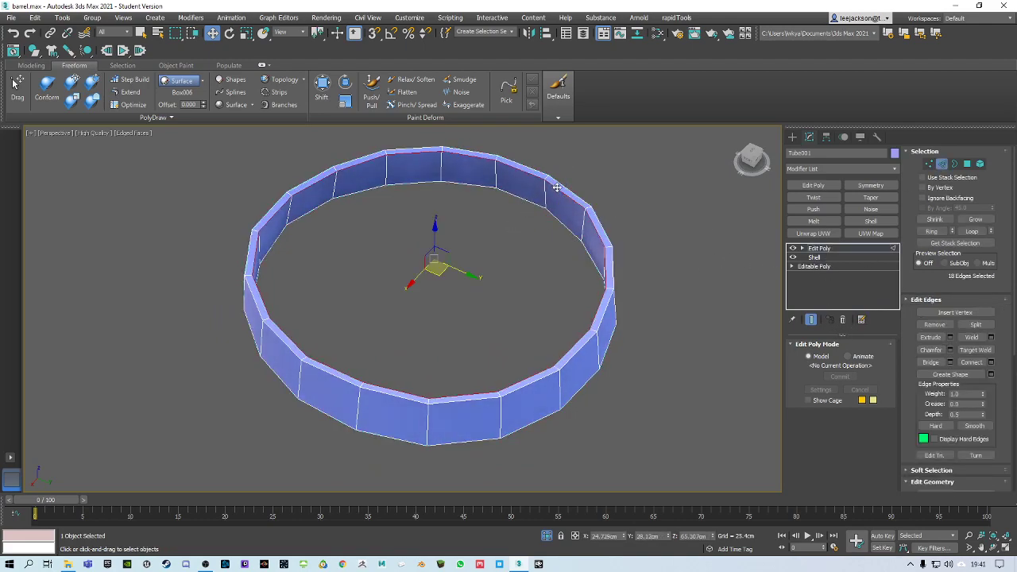
key("Delete")
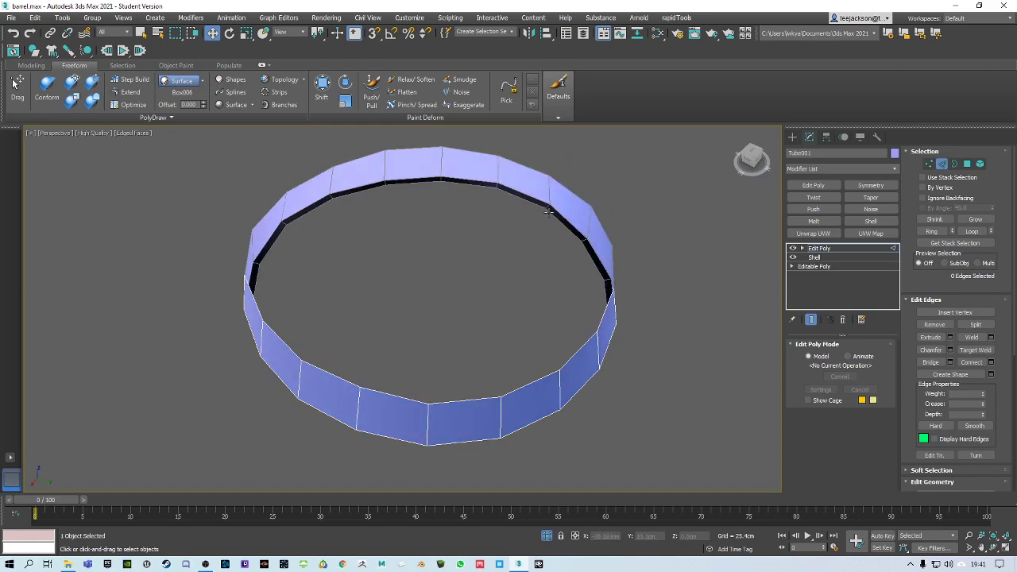
key("ctrl+z")
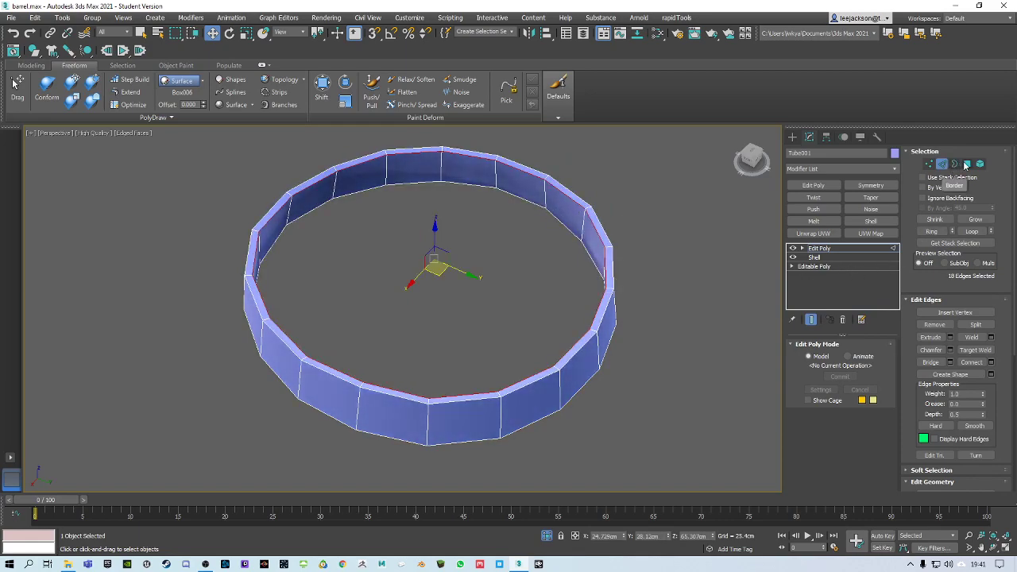
Step: Select all the polygons around the band's hidden inner wall and delete them
left_click(967, 165)
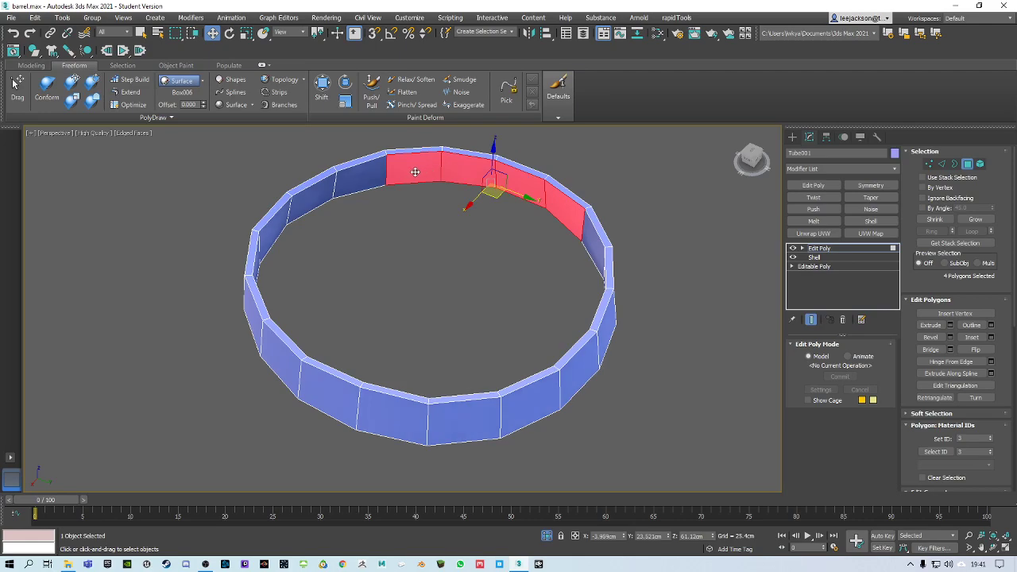
middle_click_drag(322, 192, 250, 230, "alt")
left_click(290, 145, "ctrl")
left_click(240, 161, "ctrl")
left_click(199, 185, "ctrl")
left_click(174, 219, "ctrl")
middle_click_drag(172, 218, 384, 330, "alt")
left_click(222, 295, "ctrl")
left_click(261, 258, "ctrl")
middle_click_drag(373, 238, 435, 276, "alt")
left_click(413, 246, "ctrl")
left_click(433, 262, "ctrl")
left_click(435, 275, "ctrl")
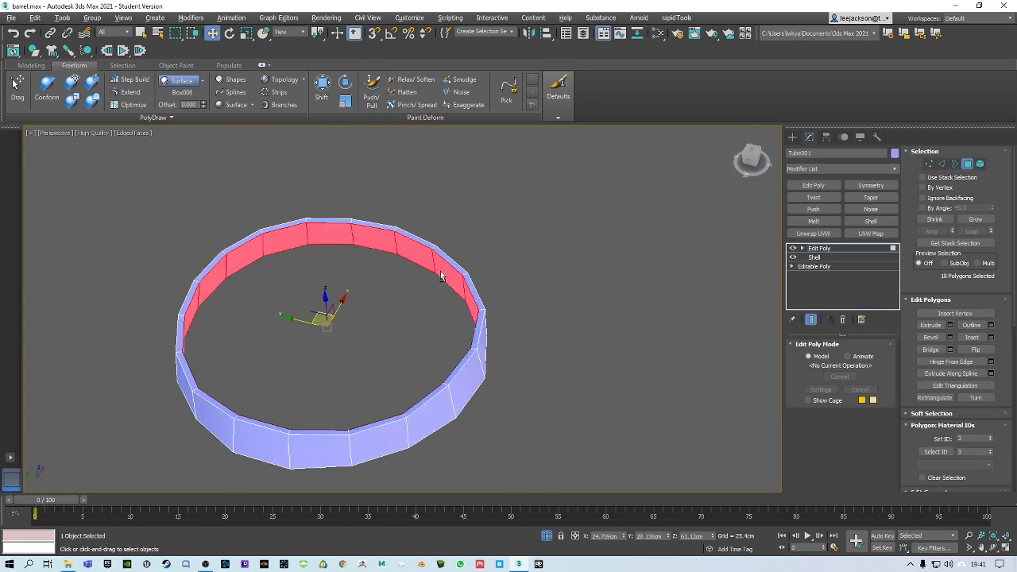
left_click(540, 266)
middle_click_drag(540, 266, 503, 291, "alt")
scroll(528, 249, "up", 6)
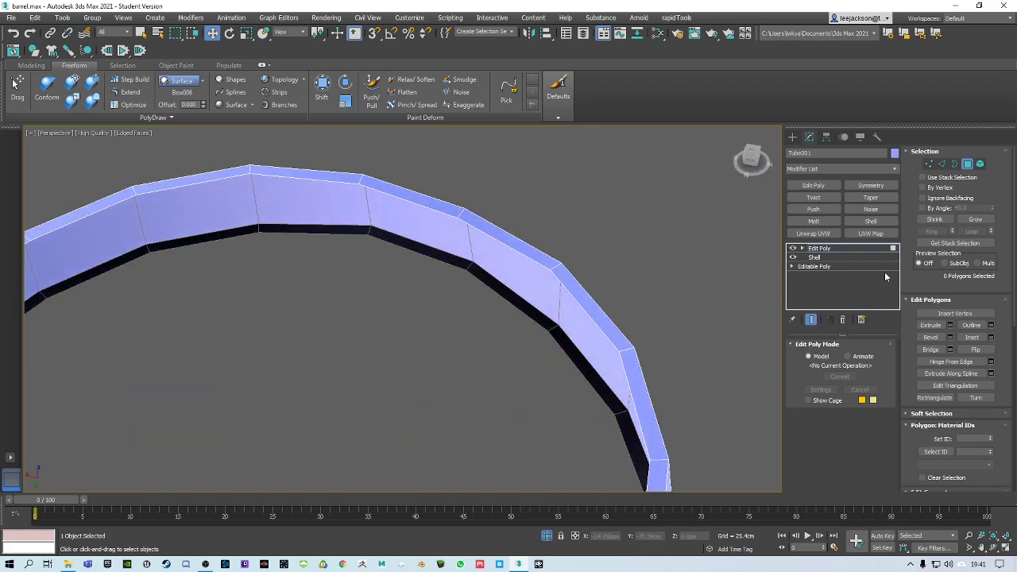
Step: Leave polygon editing on the band and end isolation to show the whole scene again
left_click(864, 247)
scroll(484, 338, "down", 5)
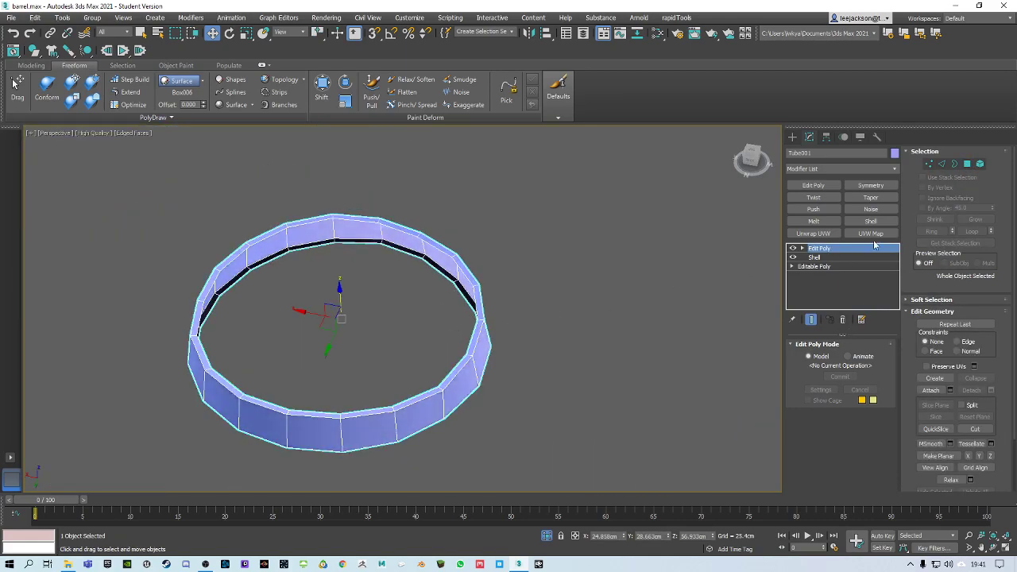
left_click(546, 535)
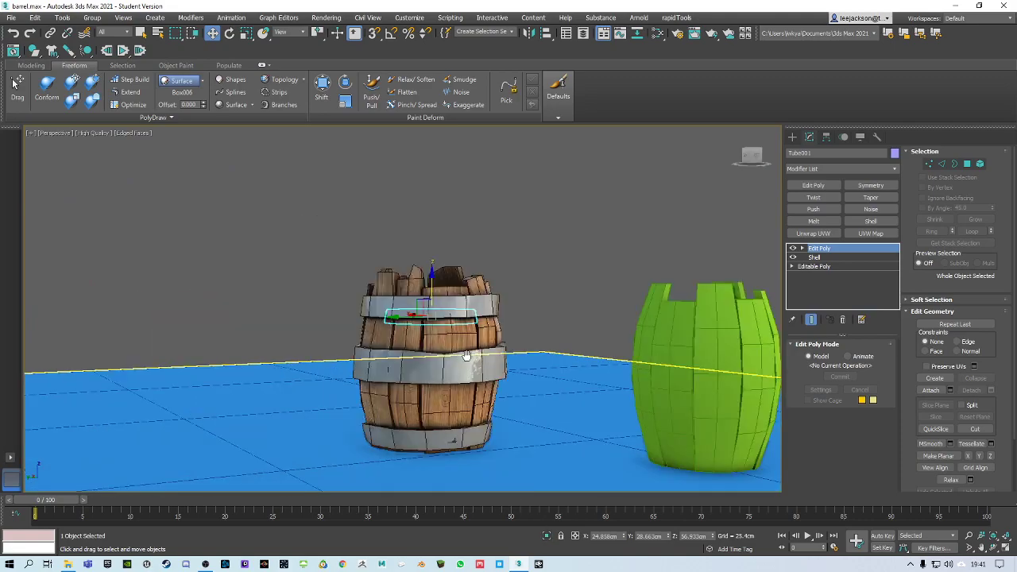
scroll(445, 333, "down", 4)
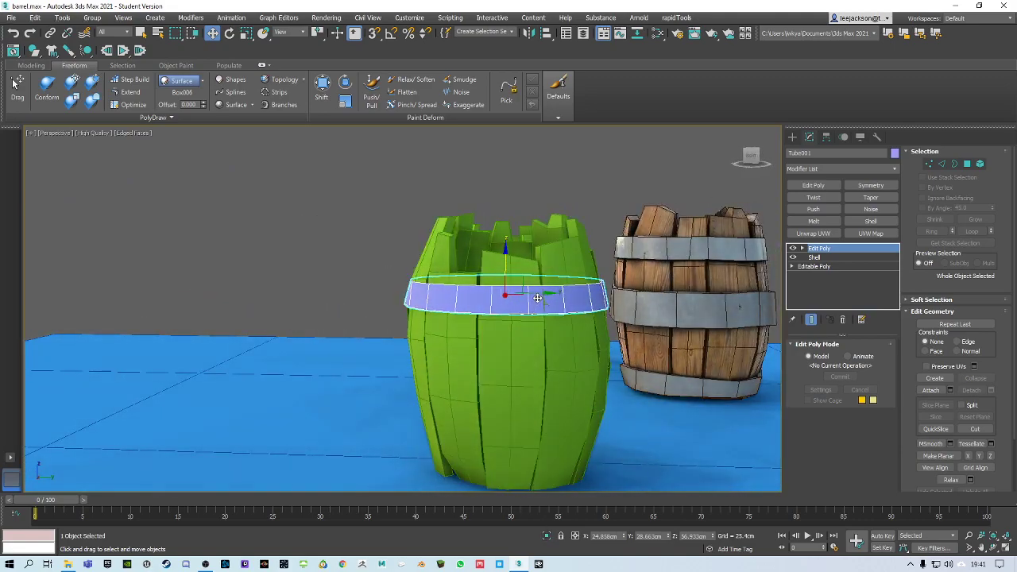
scroll(507, 339, "up", 4)
middle_click_drag(445, 333, 520, 337, "alt")
Step: Adjust the metal band's placement around the upper part of the staves and deselect it
right_click(520, 338)
left_click(537, 357)
right_click(521, 337)
left_click(536, 349)
right_click(520, 337)
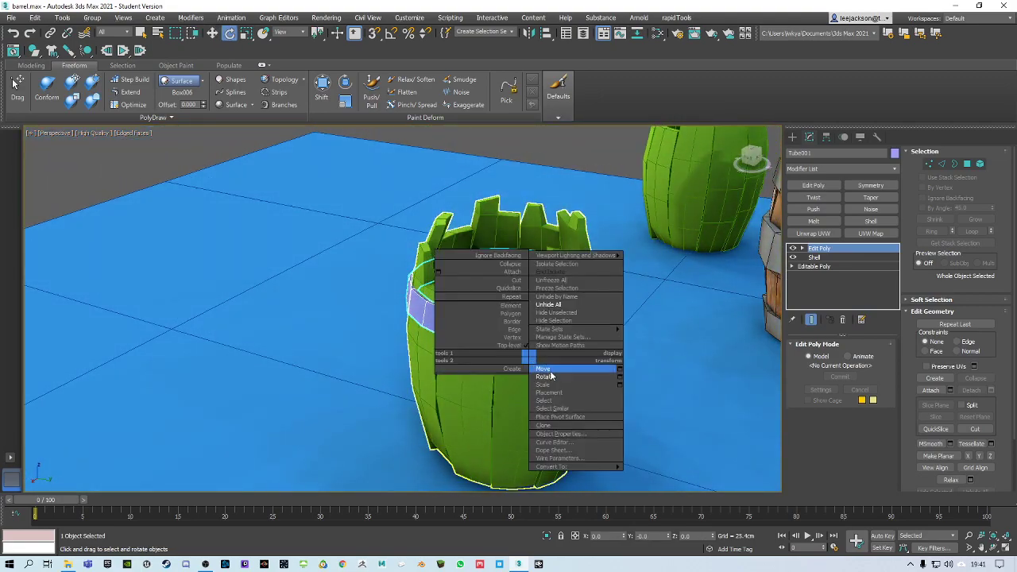
left_click(536, 365)
left_click_drag(516, 330, 517, 318)
middle_click_drag(518, 319, 534, 274, "alt")
key("w")
middle_click_drag(405, 217, 382, 221, "alt")
left_click_drag(348, 184, 515, 278)
left_click(602, 236)
middle_click_drag(453, 231, 456, 288, "alt")
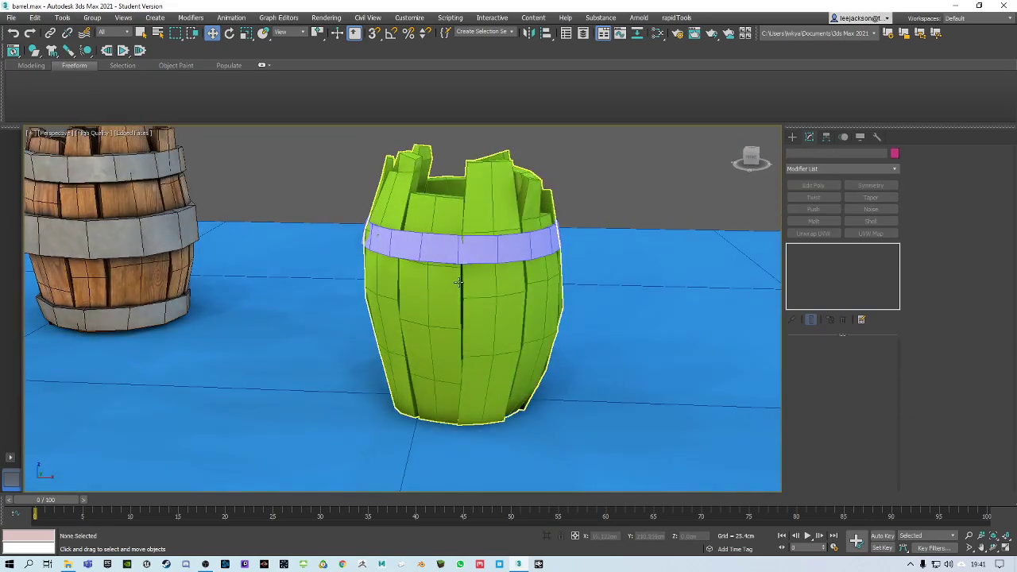